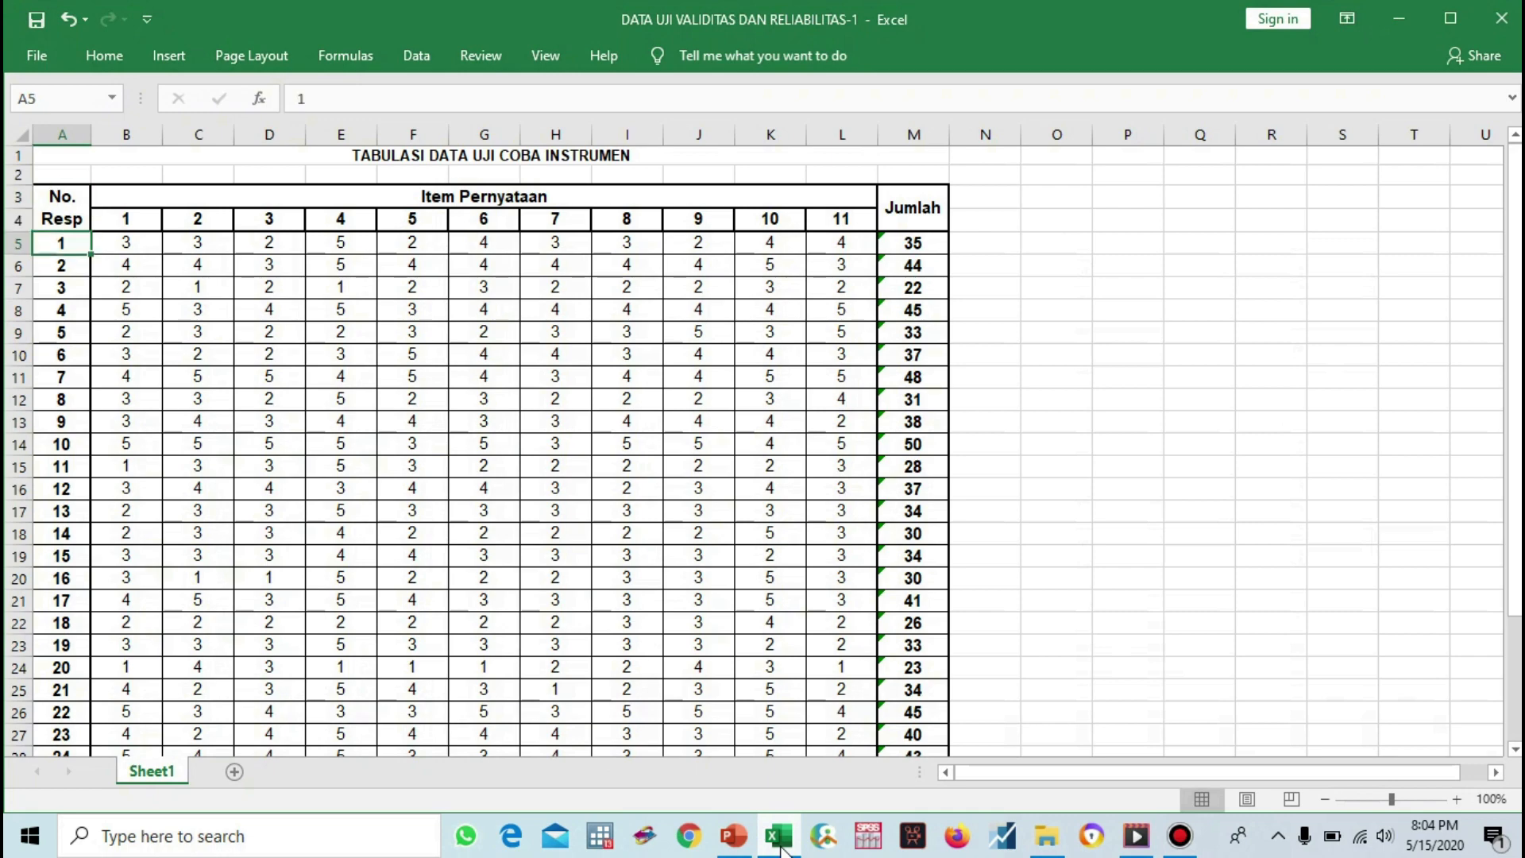
- Examine the respondent numbers 1 to 30 in column A of the instrument tabulation
key("shift+Down")
key("shift+Down")
key("shift+Down")
key("shift+Down")
key("shift+Down")
key("shift+Down")
key("shift+Down")
key("shift+Down")
key("shift+Down")
key("shift+Down")
key("shift+Down")
key("shift+Down")
key("shift+Down")
key("shift+Down")
key("shift+Down")
key("shift+Down")
key("shift+Down")
key("shift+Down")
key("shift+Down")
key("shift+Down")
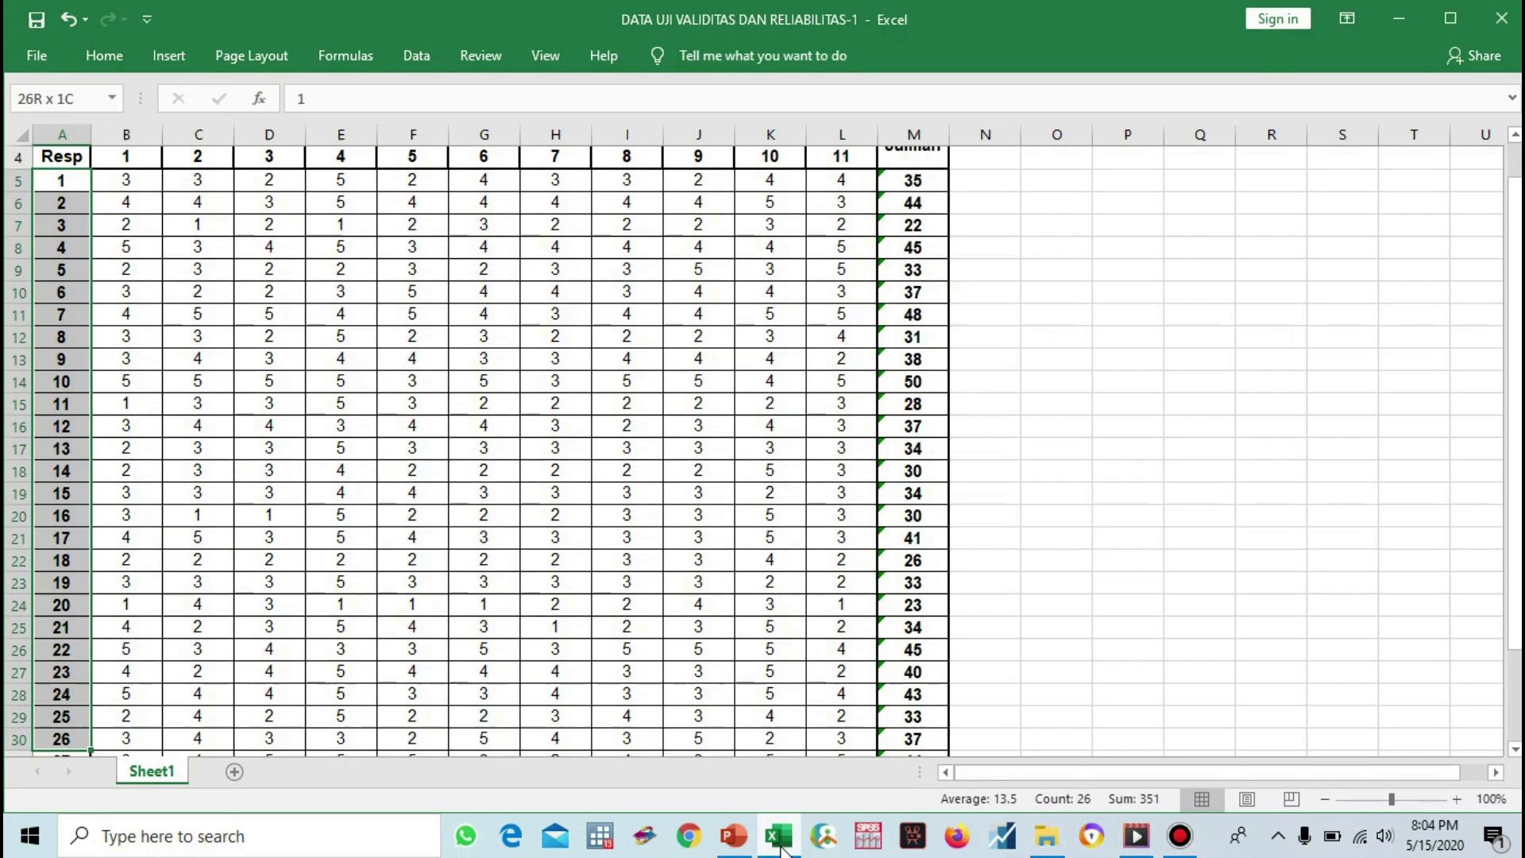
key("shift+Down")
key("shift+Down")
key("shift+Down")
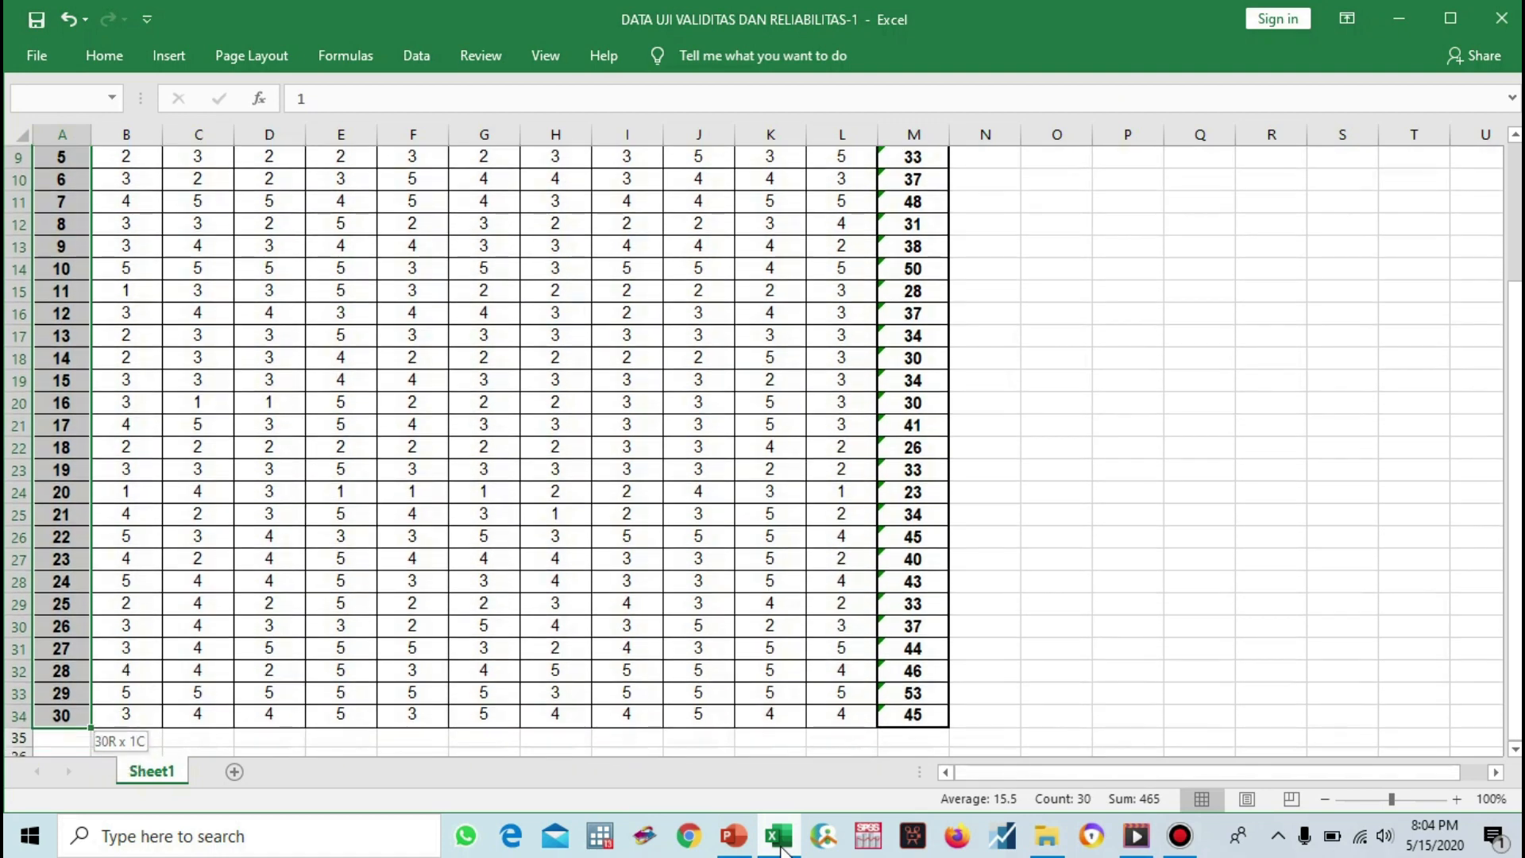
key("Up")
key("Up")
key("Up")
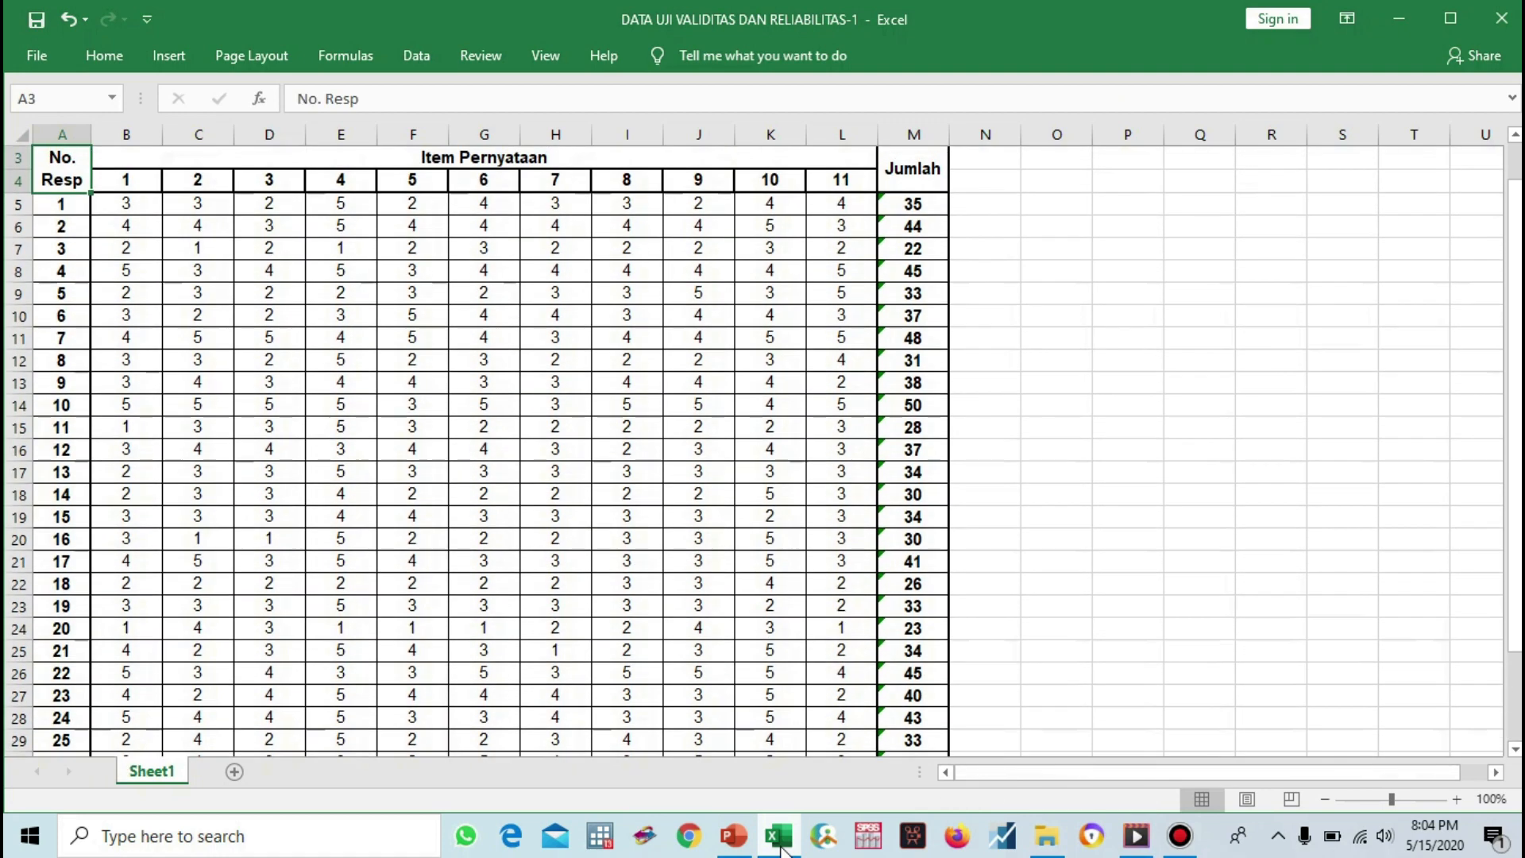
- Examine the statement item headers 1 to 11 in row 4 of the tabulation
key("Down")
key("Down")
key("Right")
key("Down")
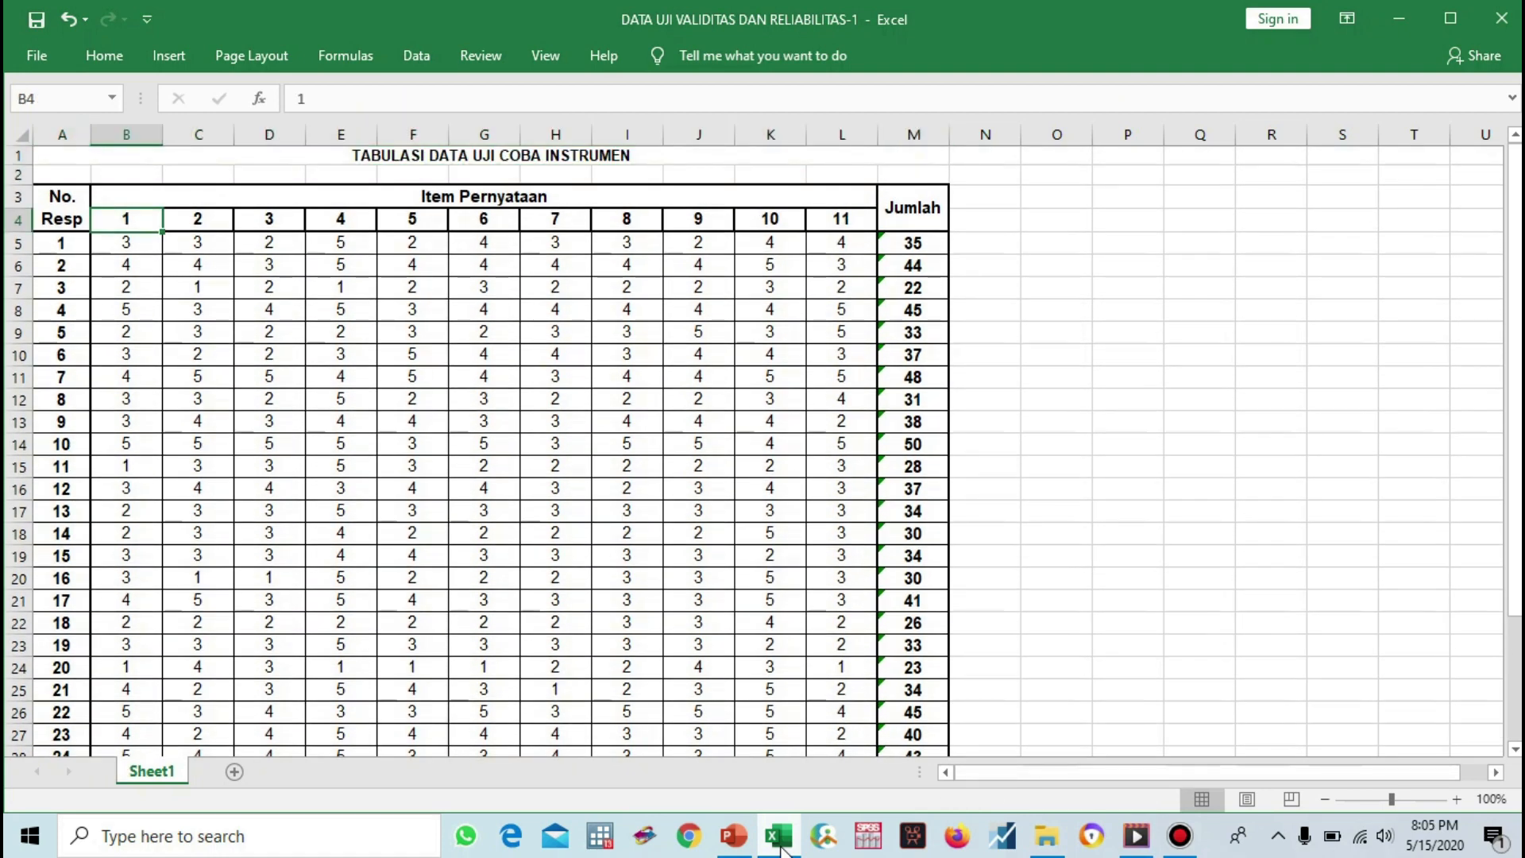
key("Right")
key("Right")
key("Right")
key("Right")
key("Right")
key("Right")
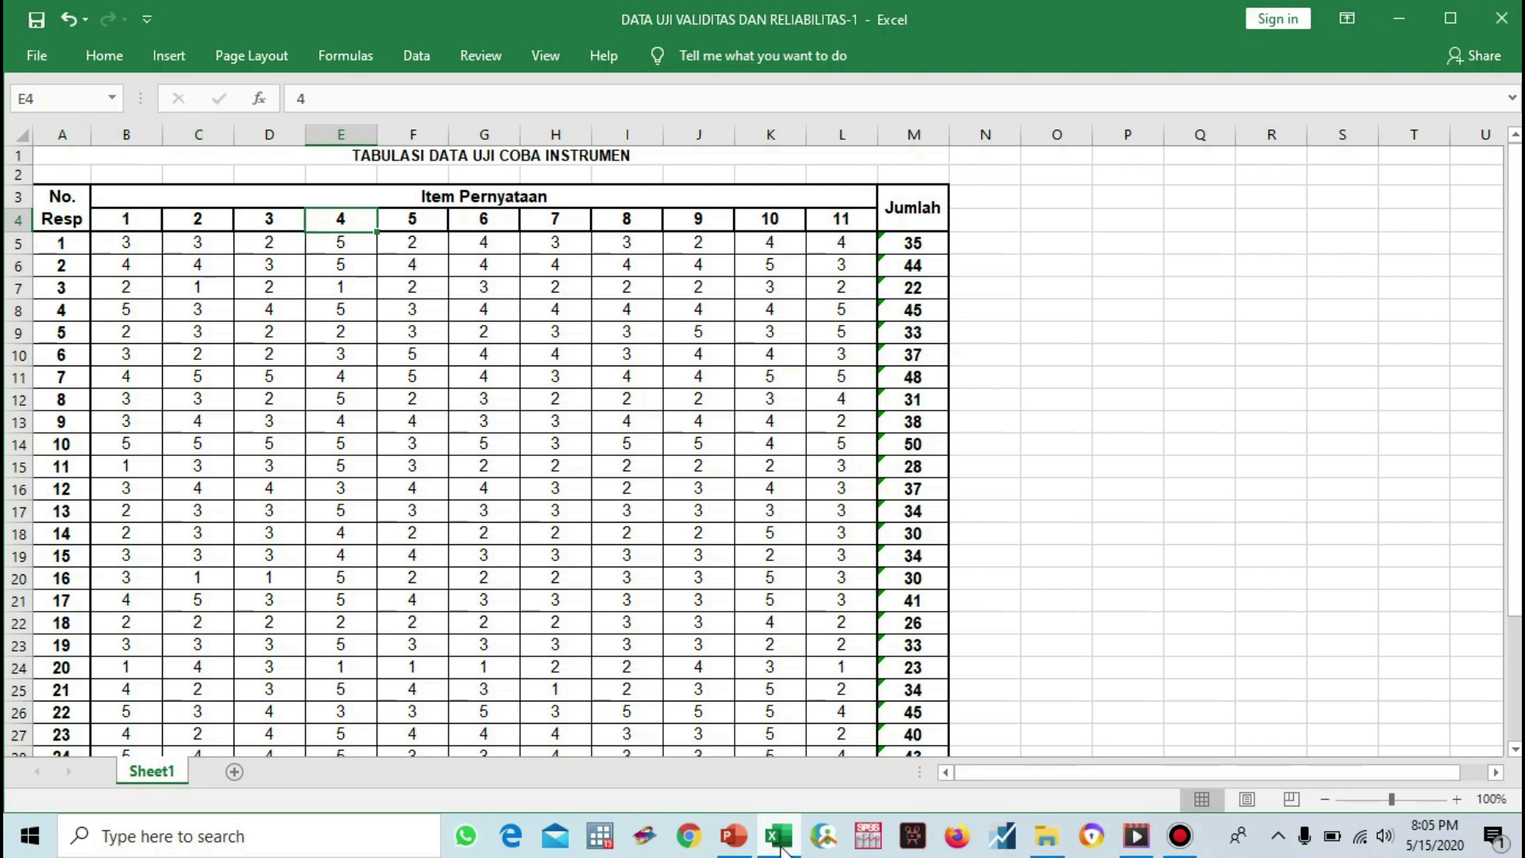
key("Right")
key("Right")
key("Right")
key("Right")
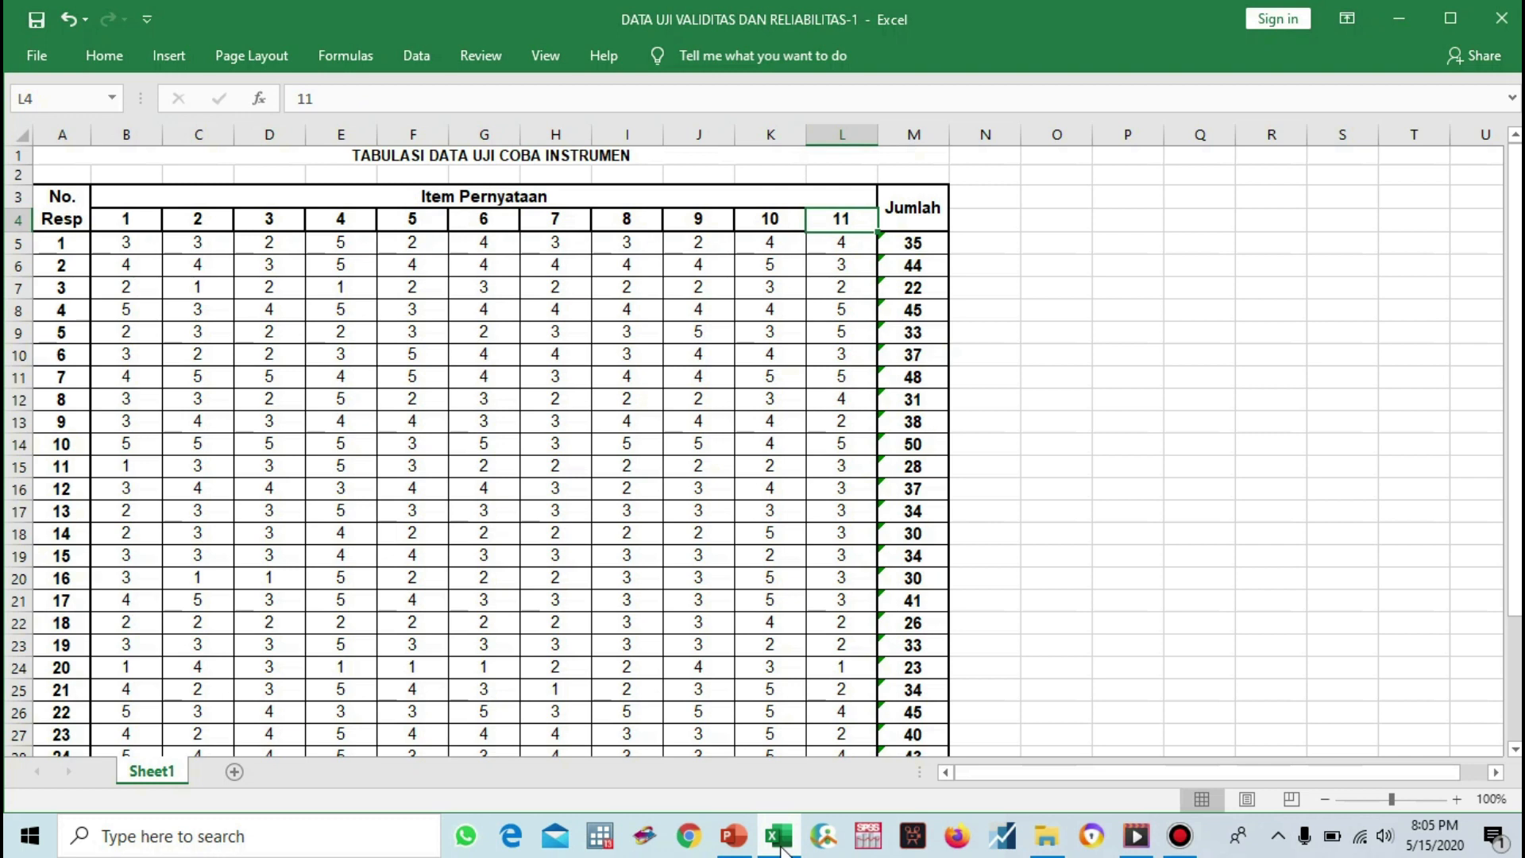
- Examine the Jumlah column's sum formula and the item scores in the first respondent's row
key("Right")
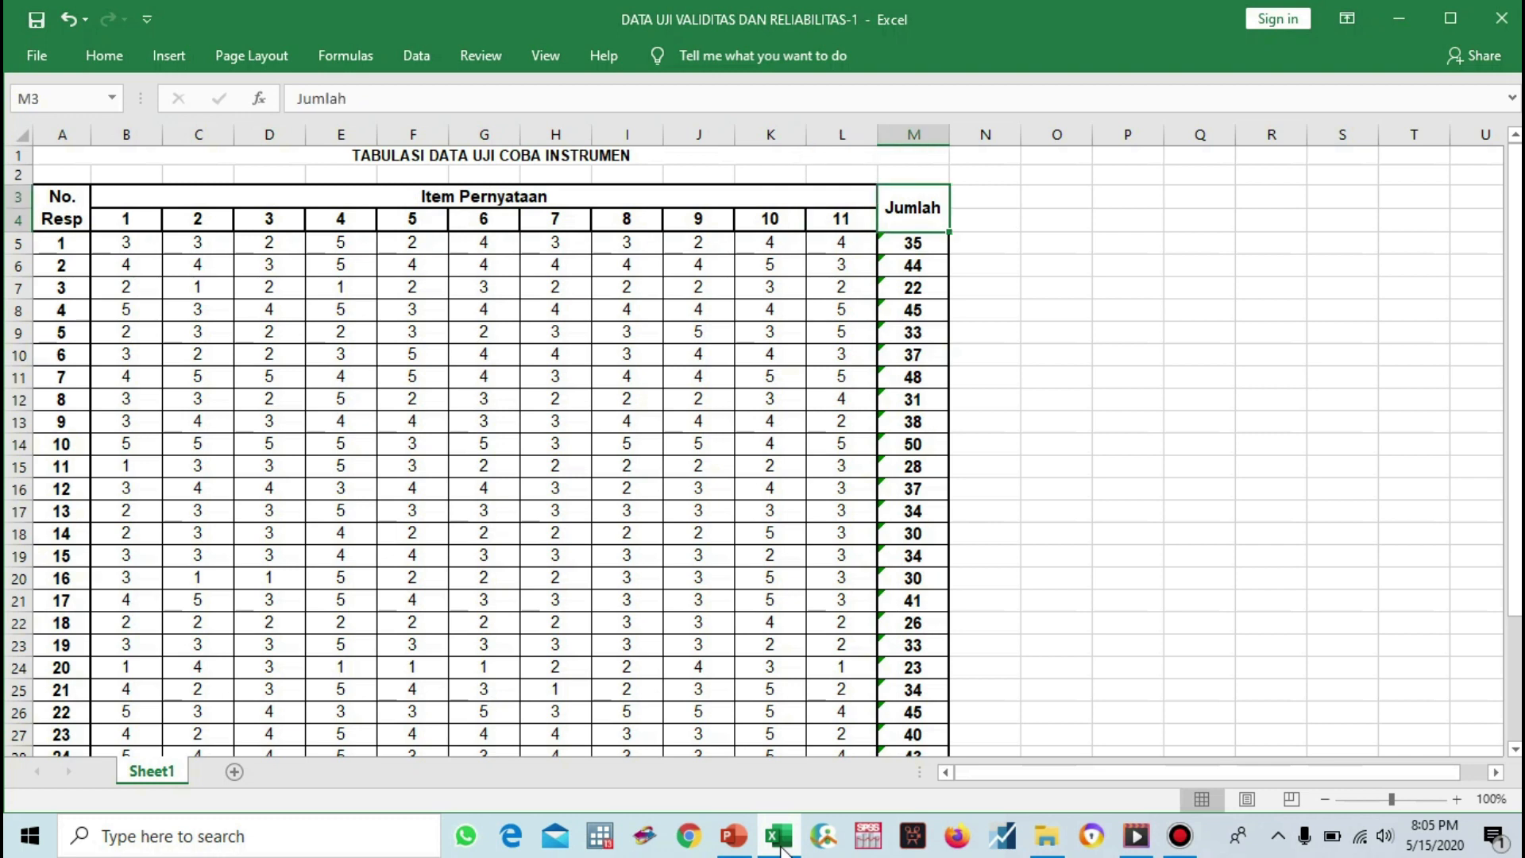
key("Down")
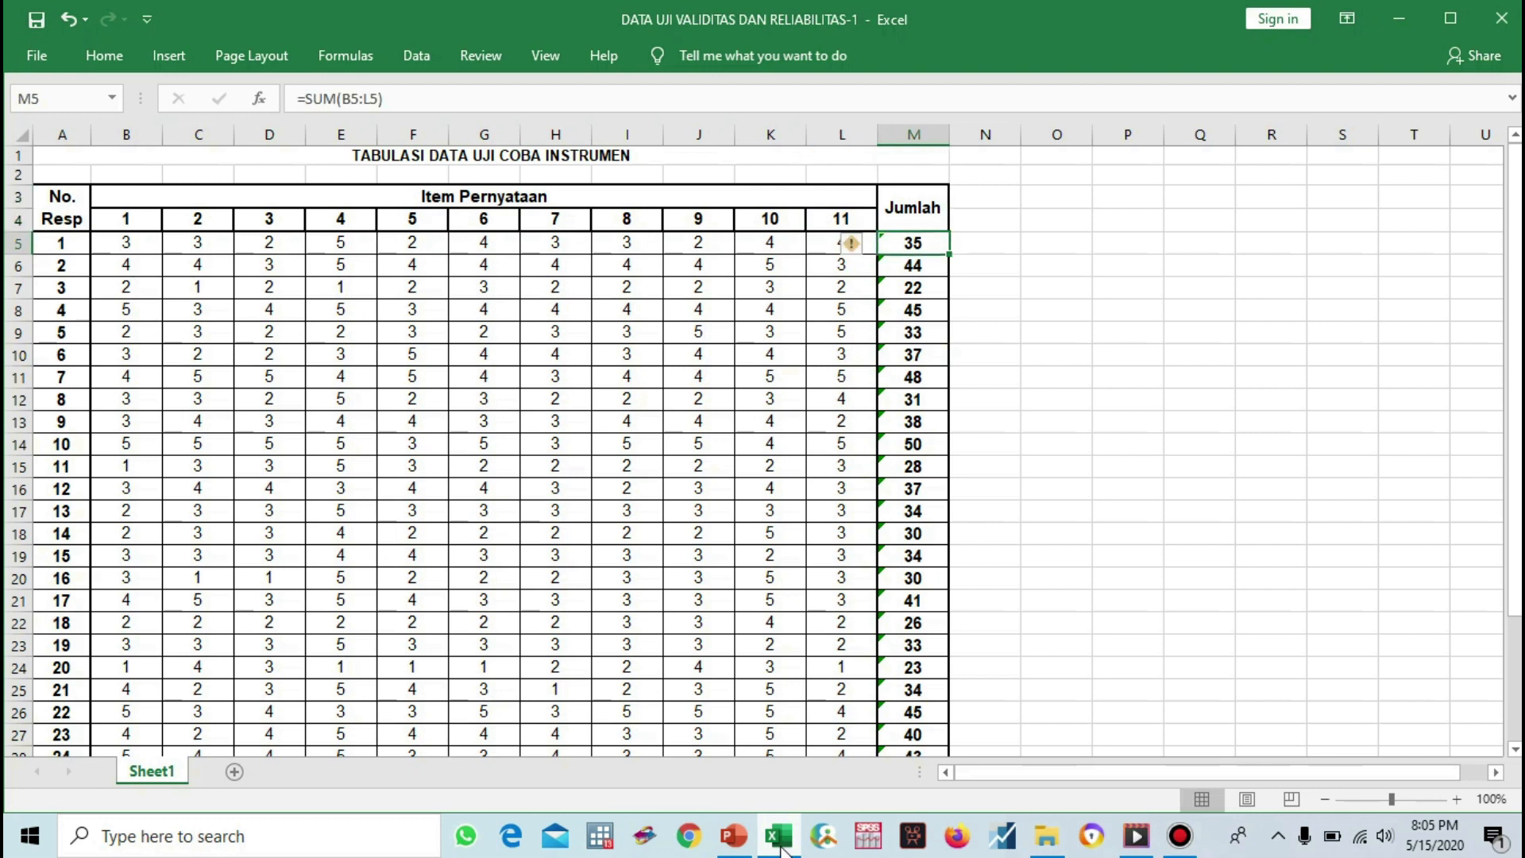
key("Left")
key("Left")
key("Left")
key("Left")
key("Left")
key("Left")
key("Left")
key("Left")
key("Left")
key("Left")
key("Left")
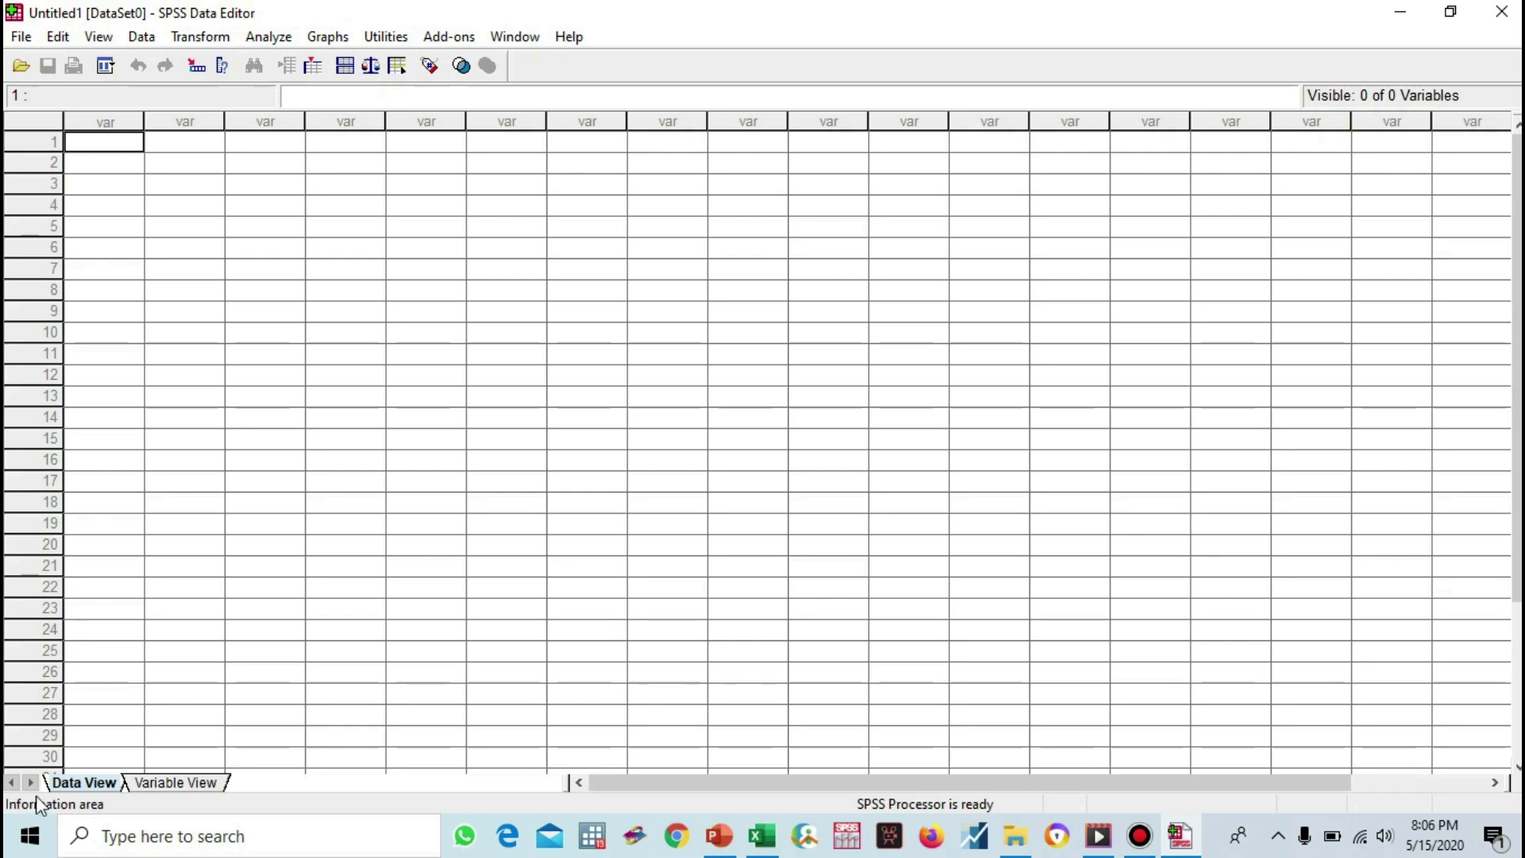
- Compare the Data View and Variable View of the empty SPSS dataset
left_click(69, 786)
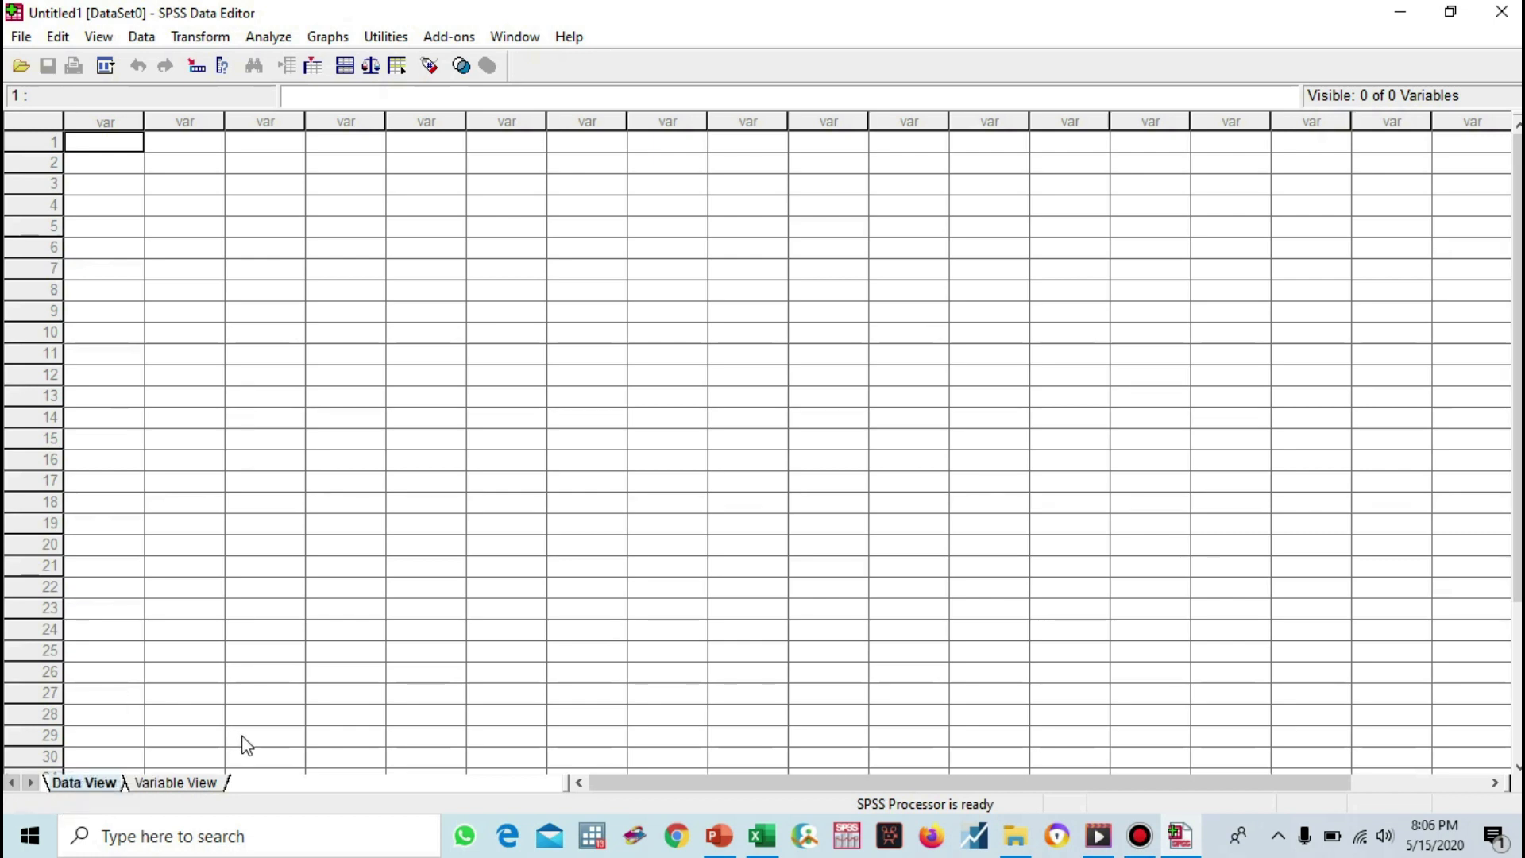
left_click(208, 786)
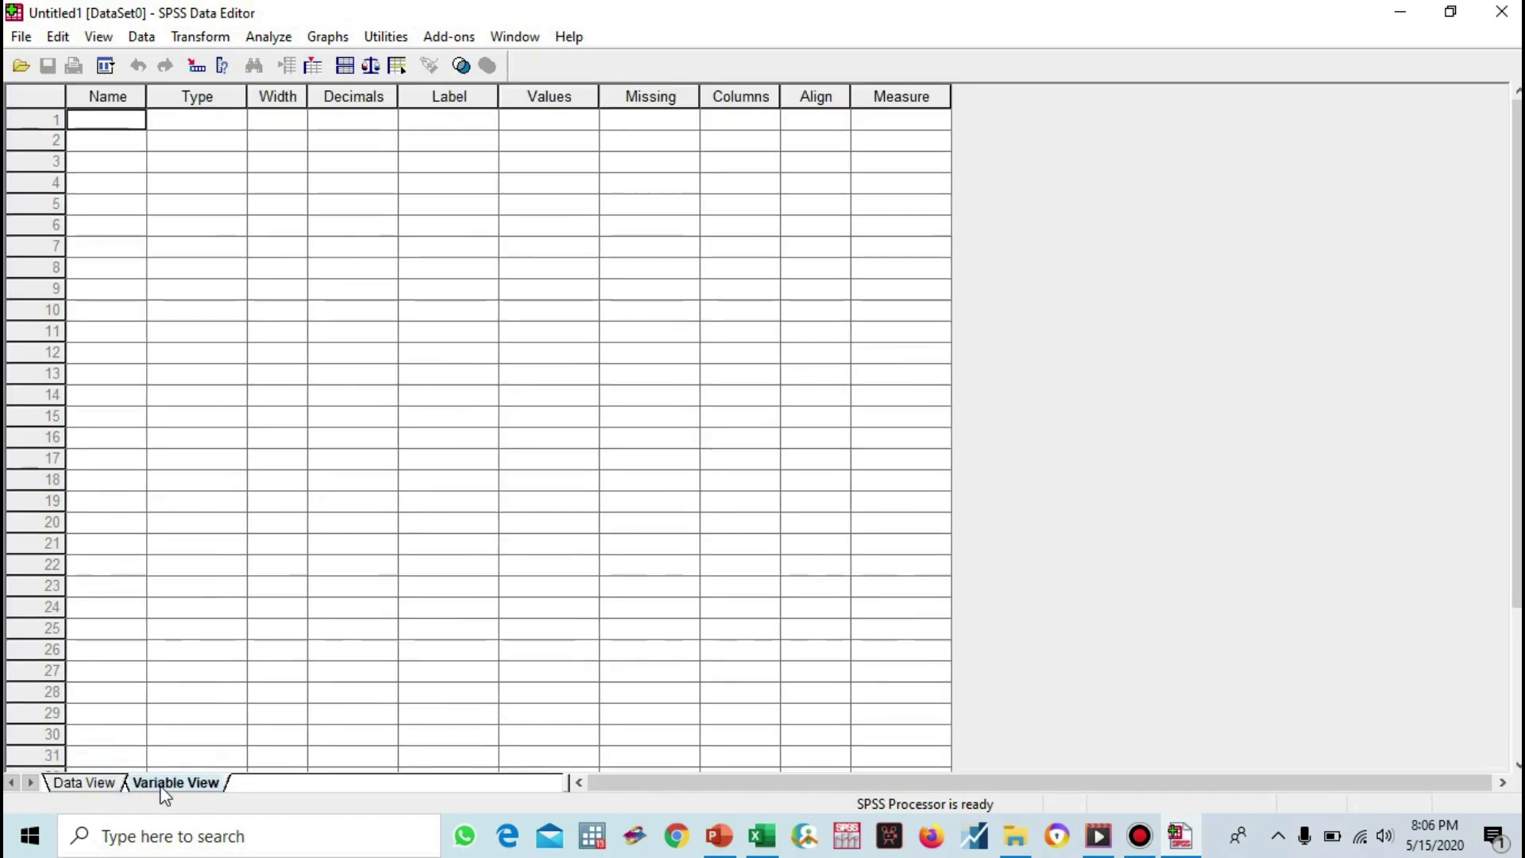
left_click(110, 787)
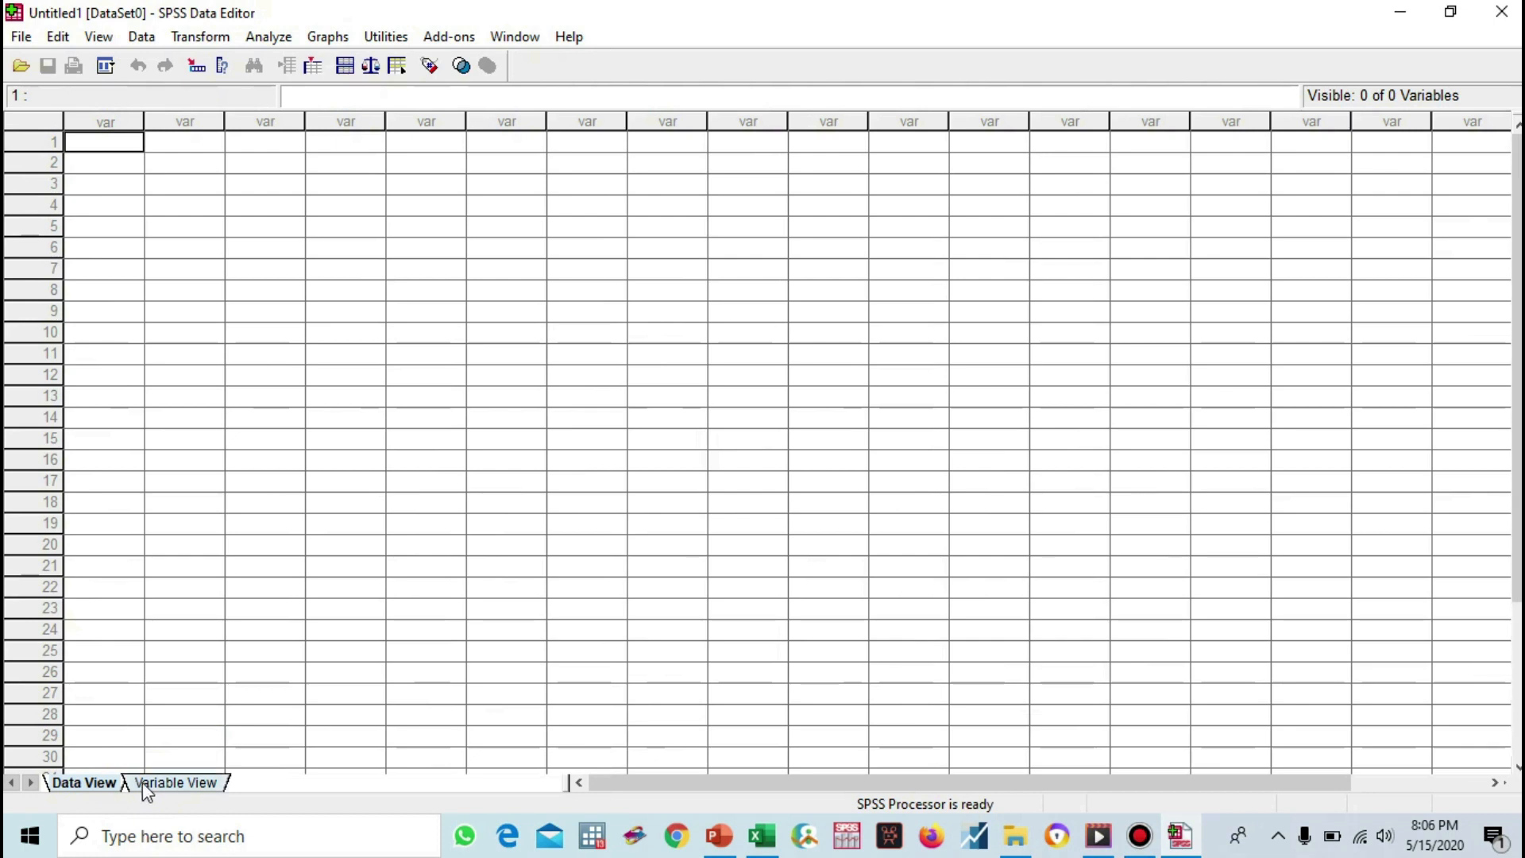
left_click(167, 791)
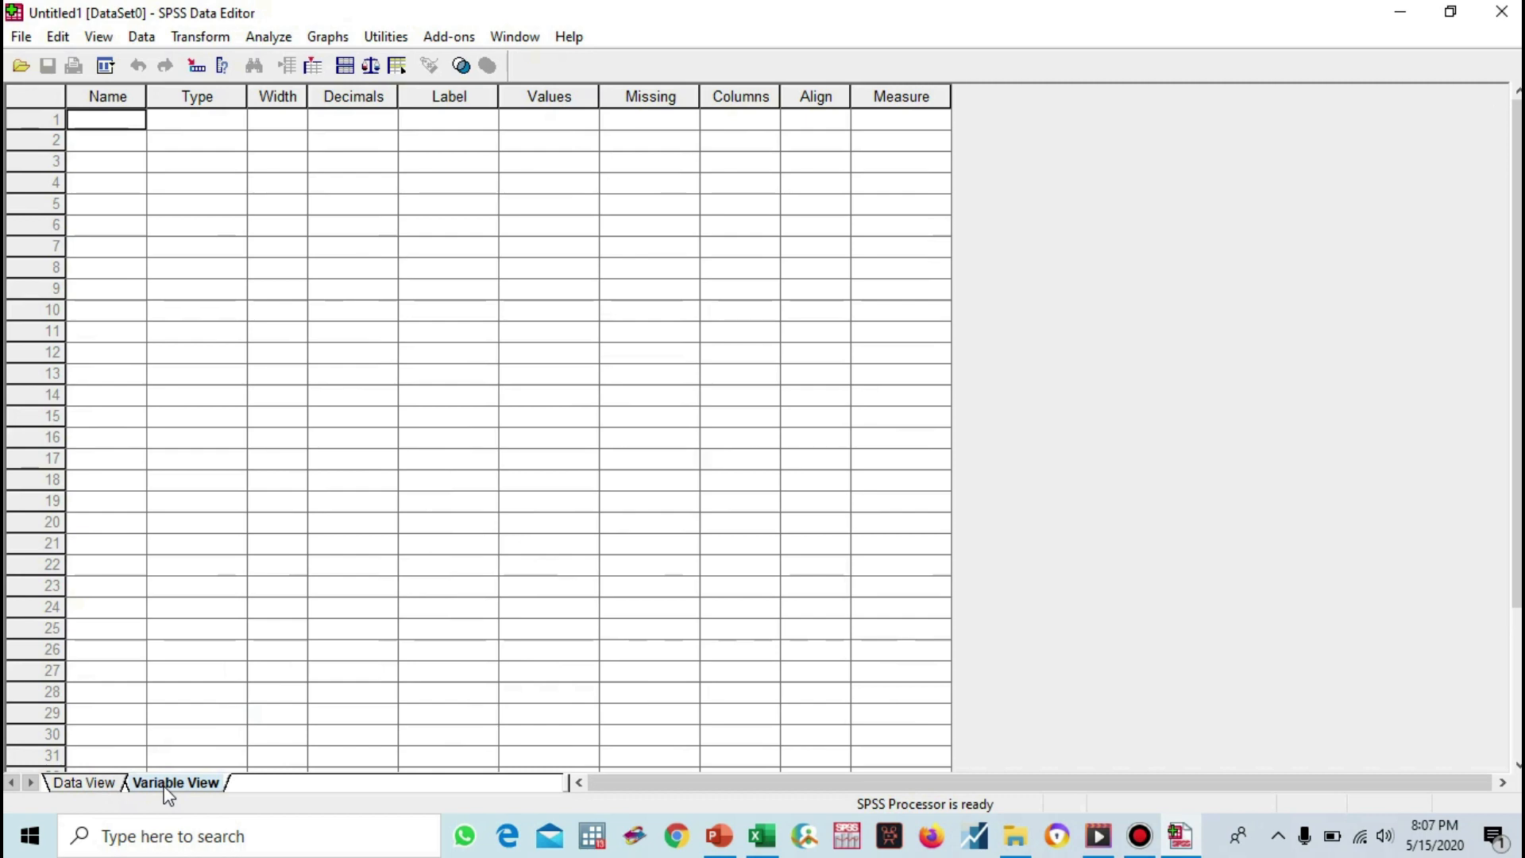
left_click(95, 784)
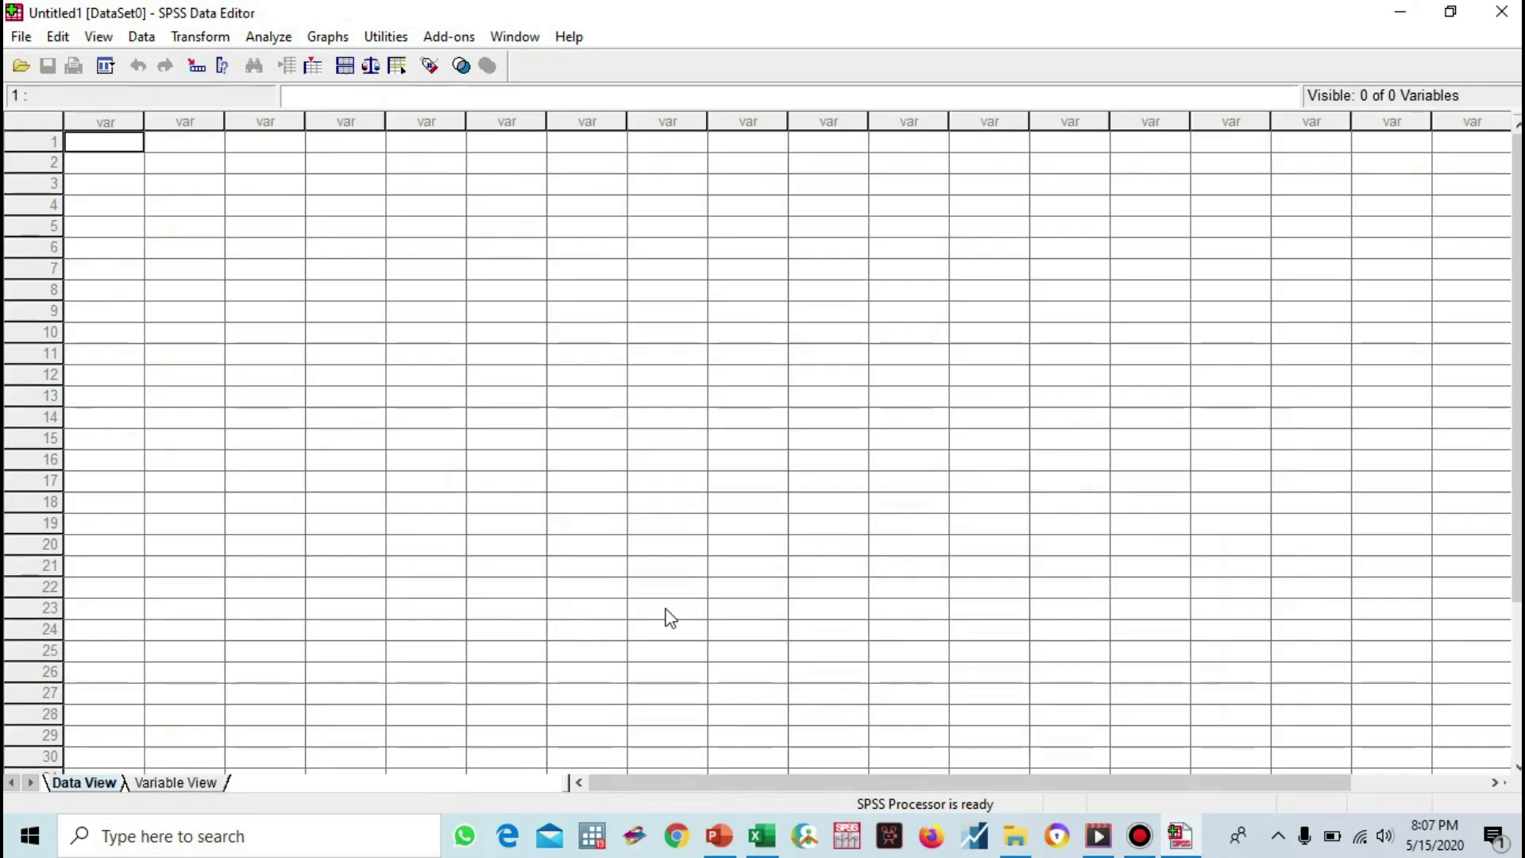
- In the Excel workbook, copy the item scores and Jumlah totals of all 30 respondents, cells B5:M34
left_click(763, 837)
key("shift+Right")
key("shift+Right")
key("shift+Right")
key("shift+Right")
key("shift+Right")
key("shift+Right")
key("shift+Right")
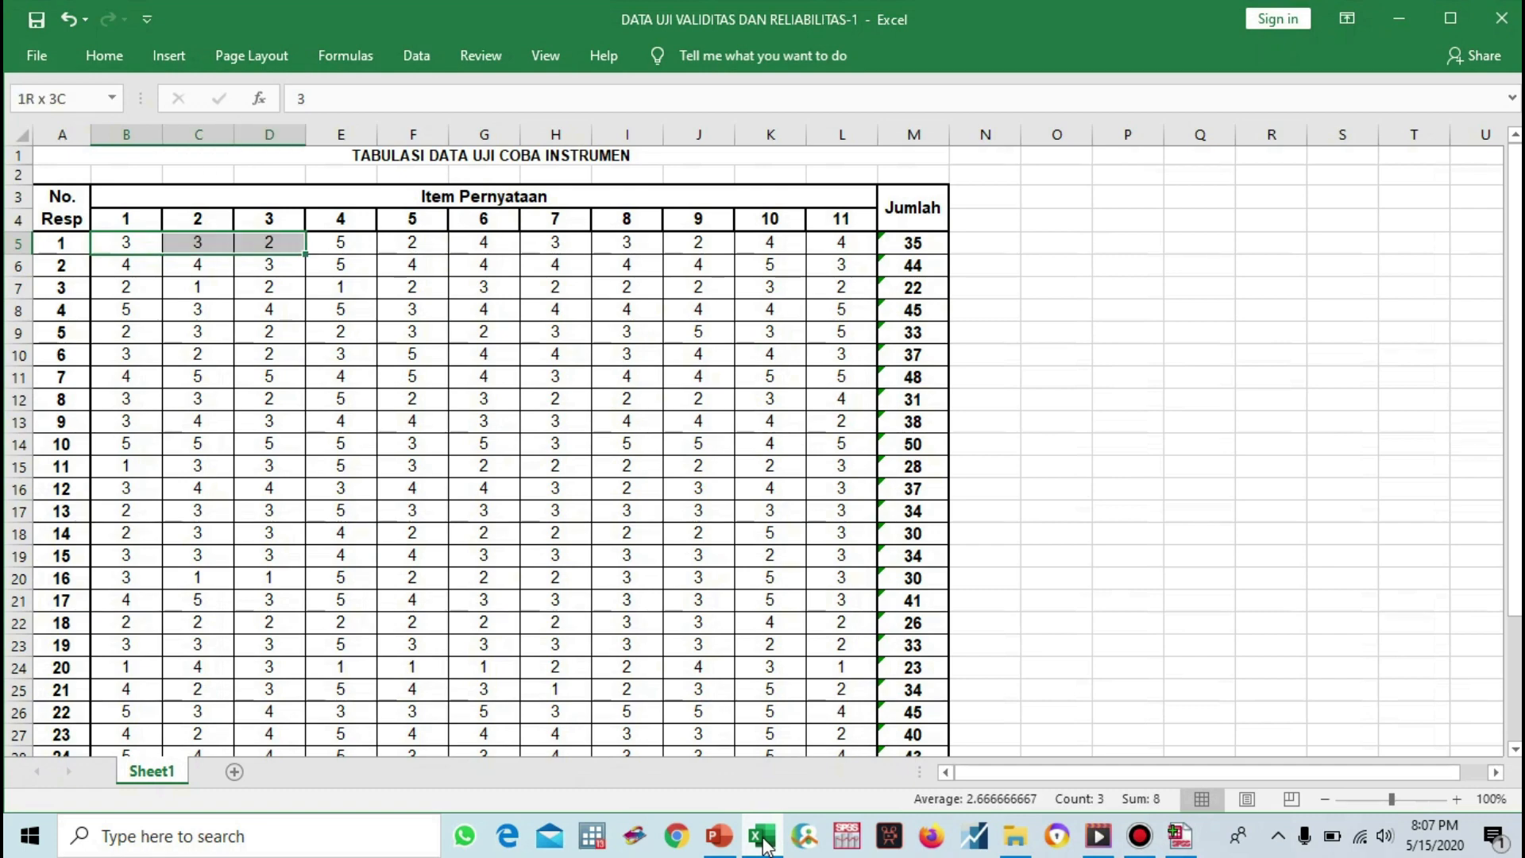
key("shift+Right")
key("shift+Right")
key("shift+Right")
key("shift+Right")
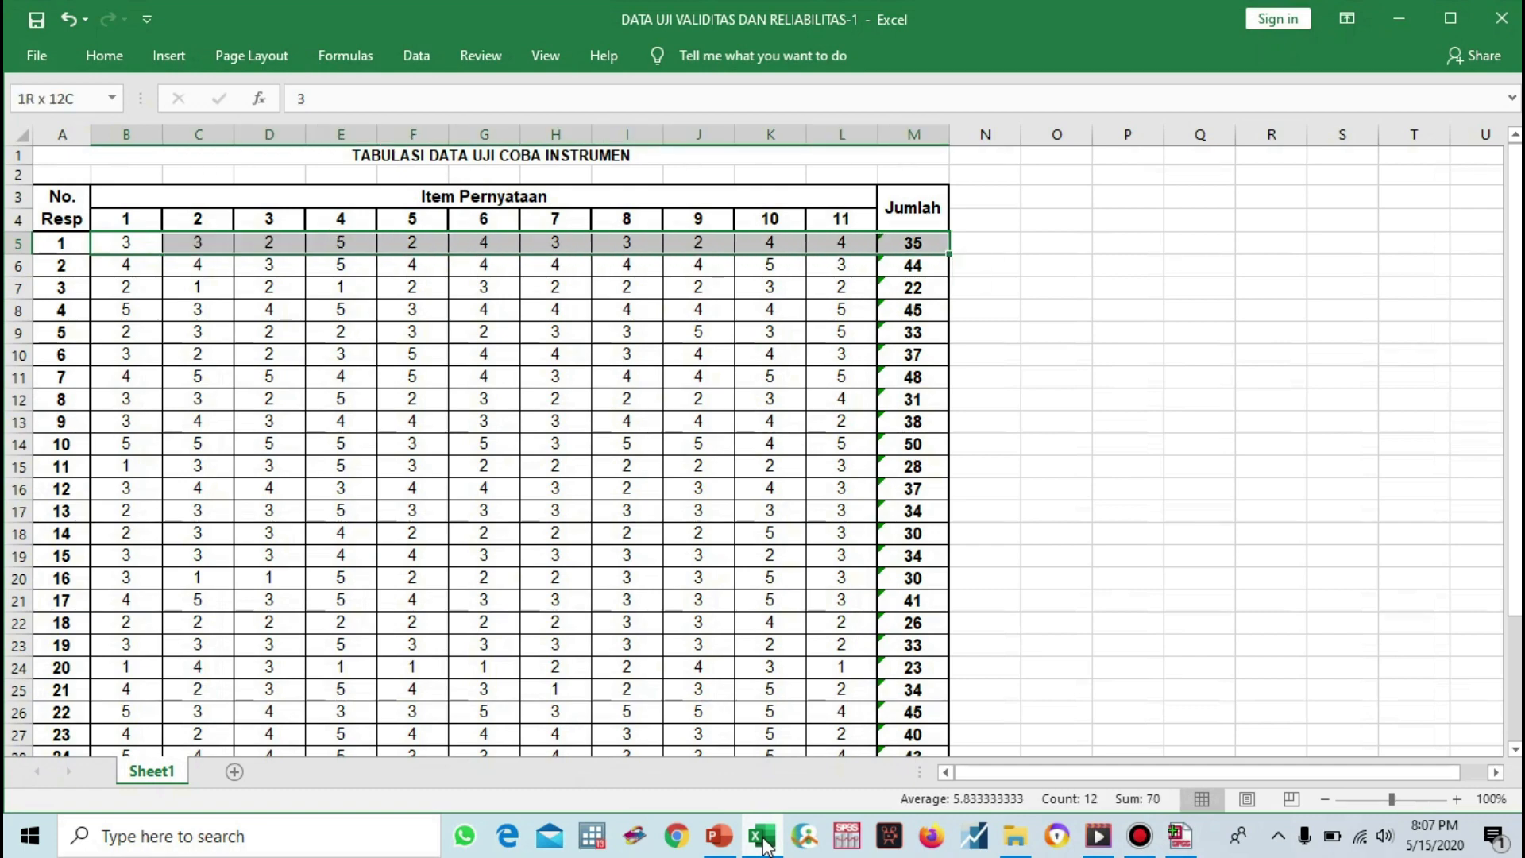
key("shift+Down")
key("shift+Down")
key("shift+Down")
key("shift+Down")
key("shift+Down")
key("shift+Down")
key("shift+Down")
key("shift+Down")
key("shift+Down")
key("shift+Down")
key("shift+Down")
key("shift+Down")
key("shift+Down")
key("shift+Down")
key("shift+Down")
key("shift+Down")
key("shift+Down")
key("shift+Down")
key("shift+Down")
key("shift+Down")
key("shift+Down")
key("shift+Down")
key("shift+Down")
key("shift+Down")
key("shift+Down")
key("shift+Down")
key("shift+Down")
key("shift+Down")
key("shift+Down")
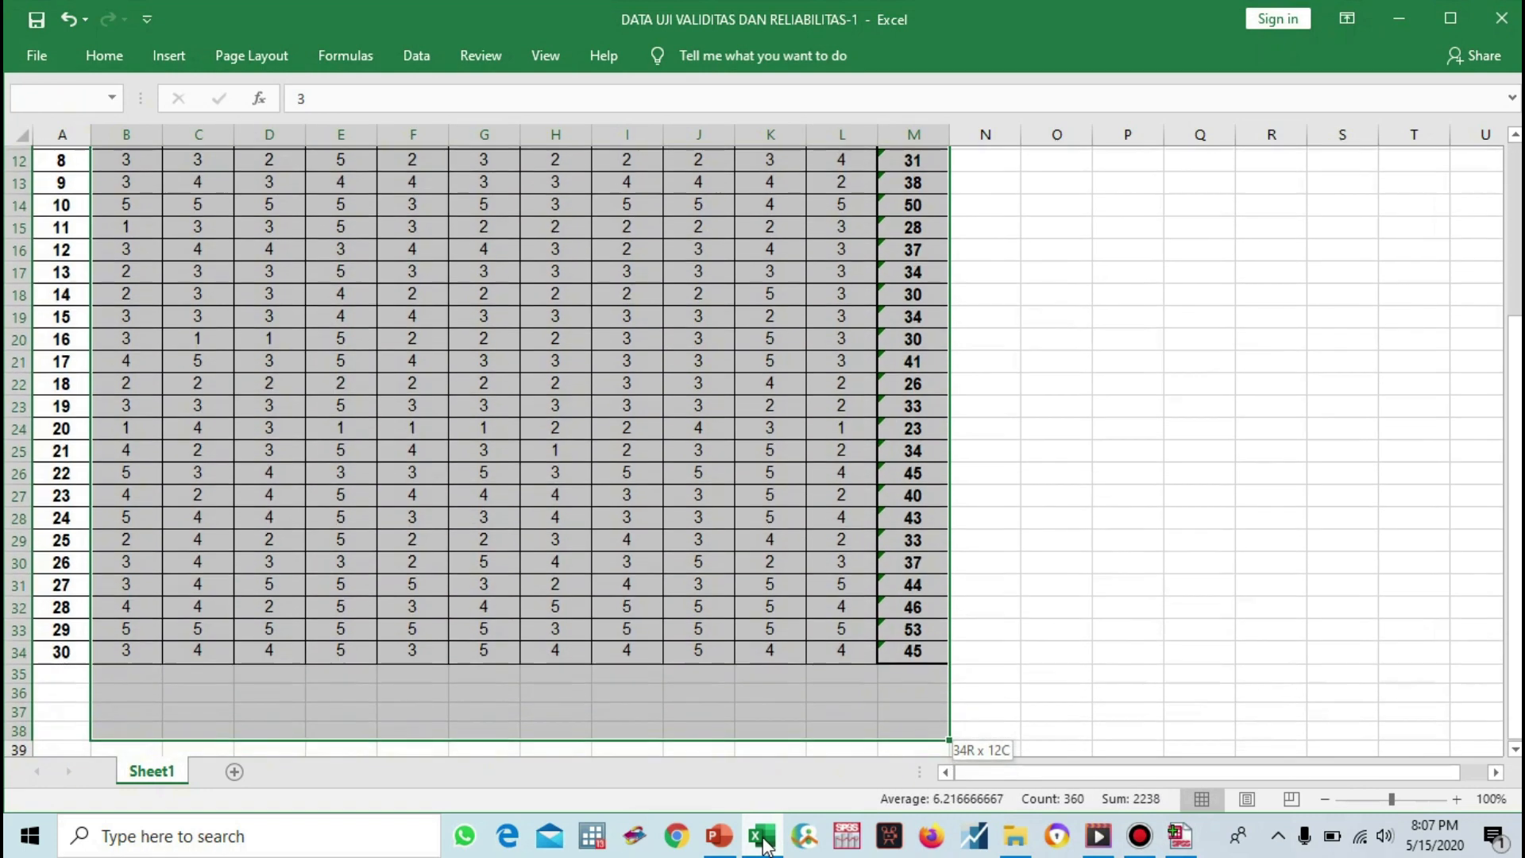
key("ctrl+c")
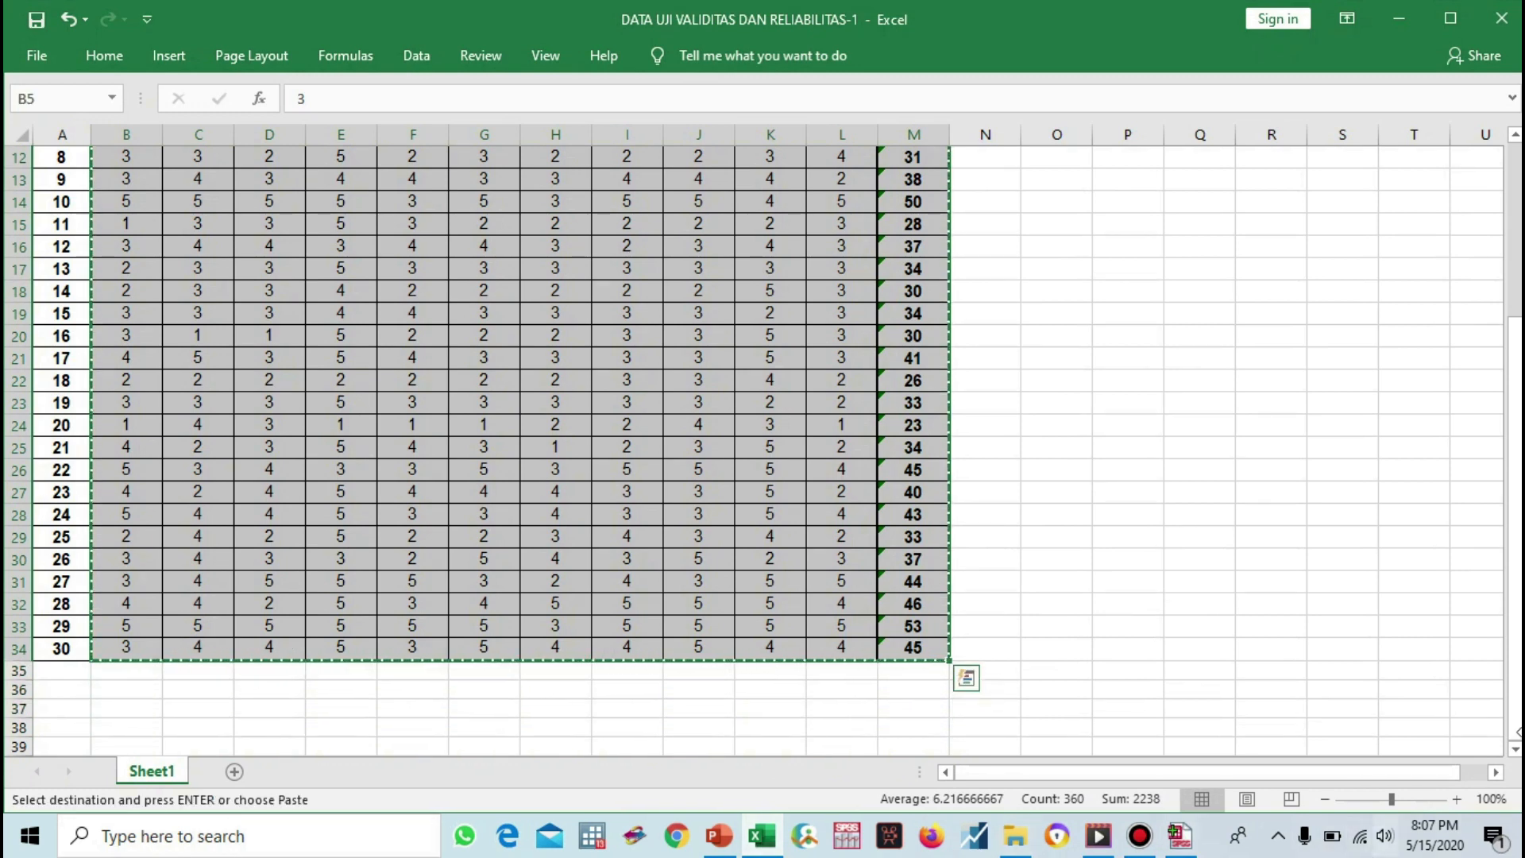
- Paste the copied scores into the SPSS Data View, starting at the first cell of the first variable
left_click(1177, 839)
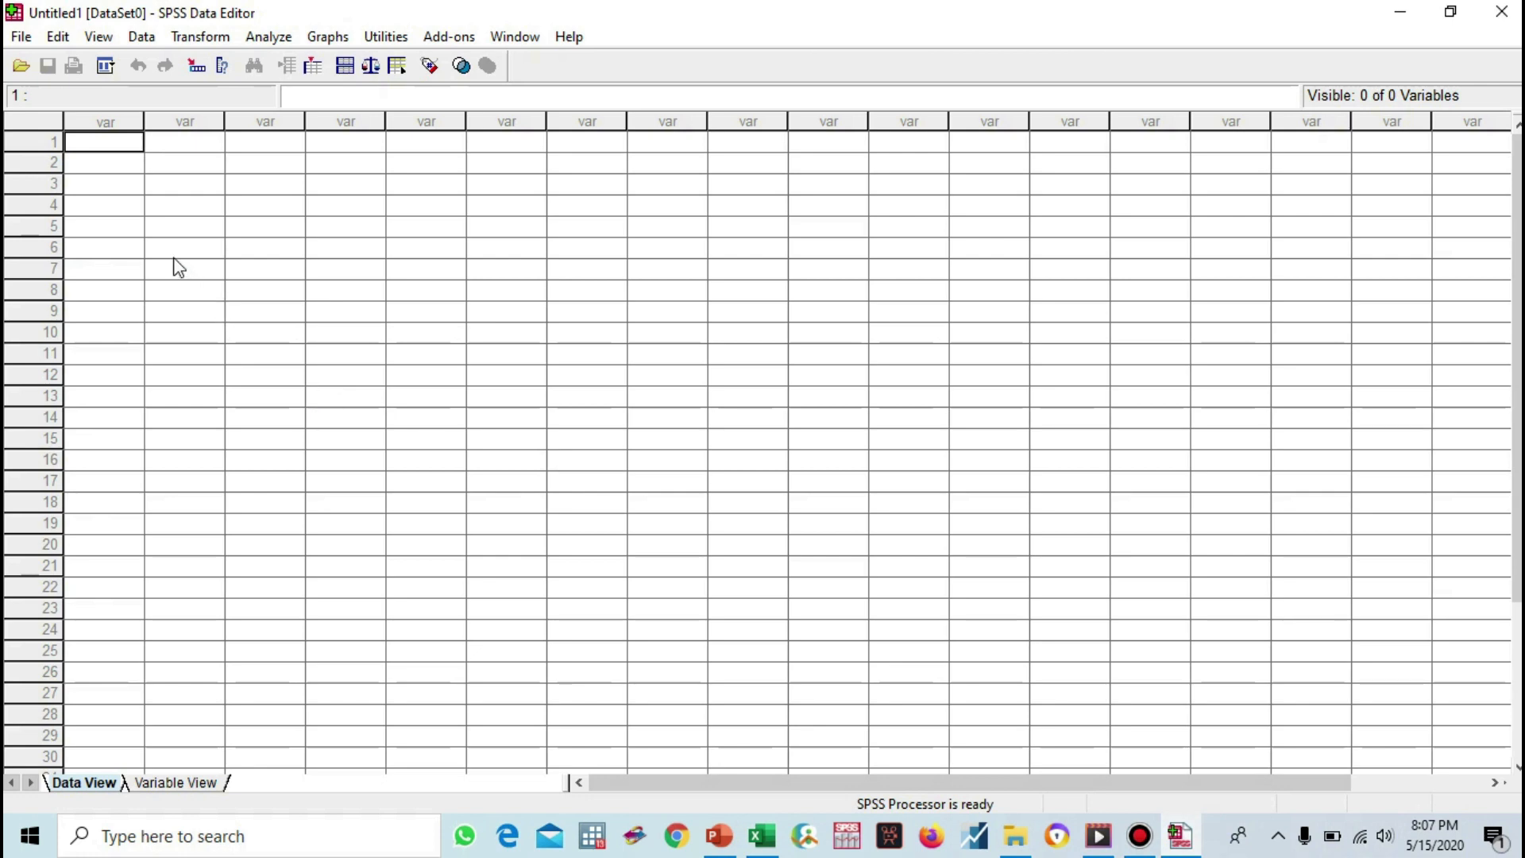
right_click(112, 147)
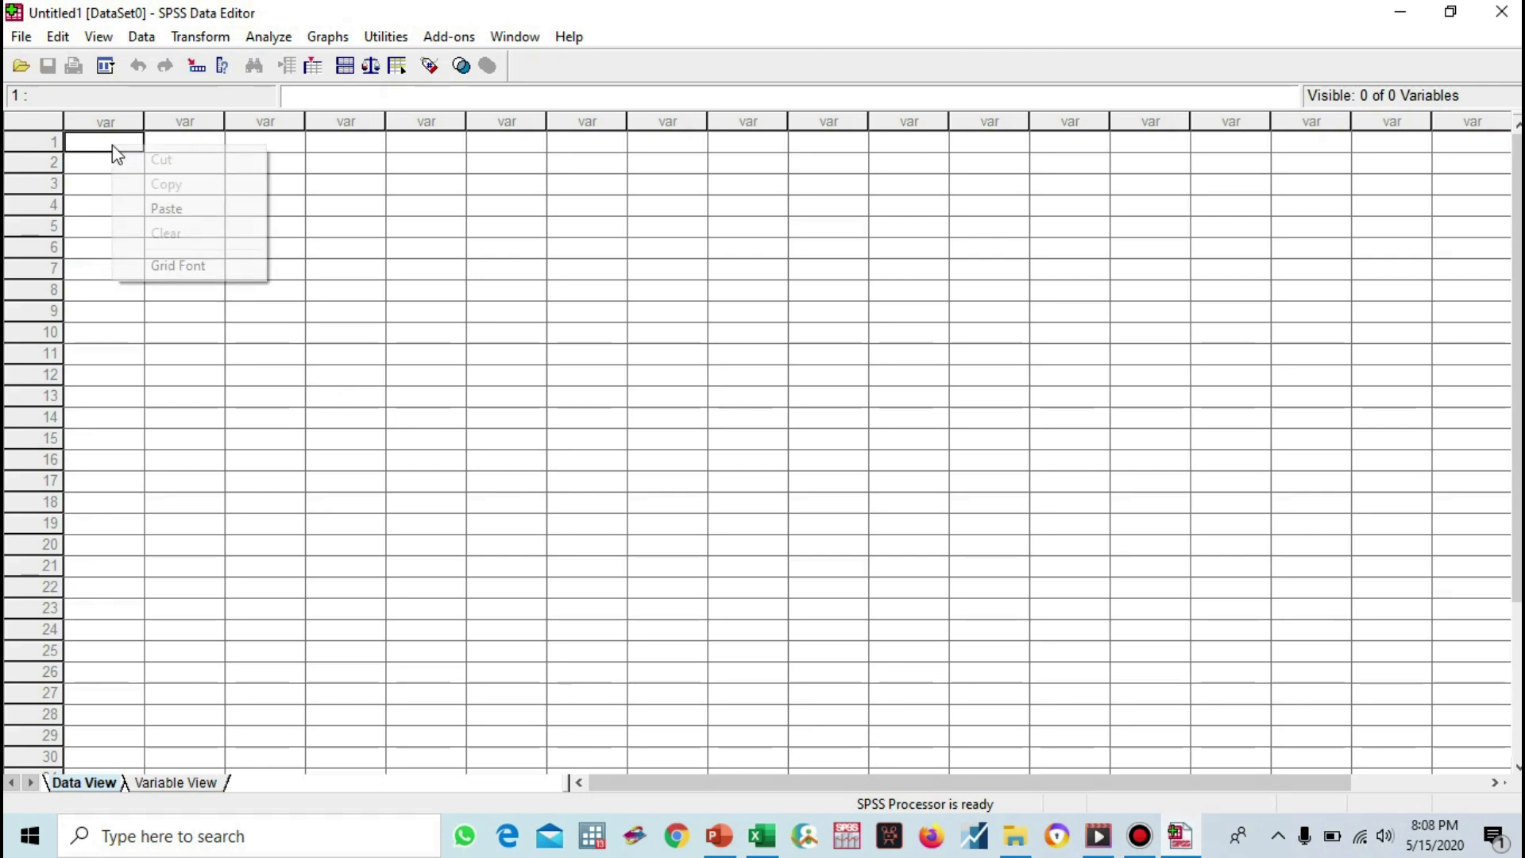
left_click(162, 209)
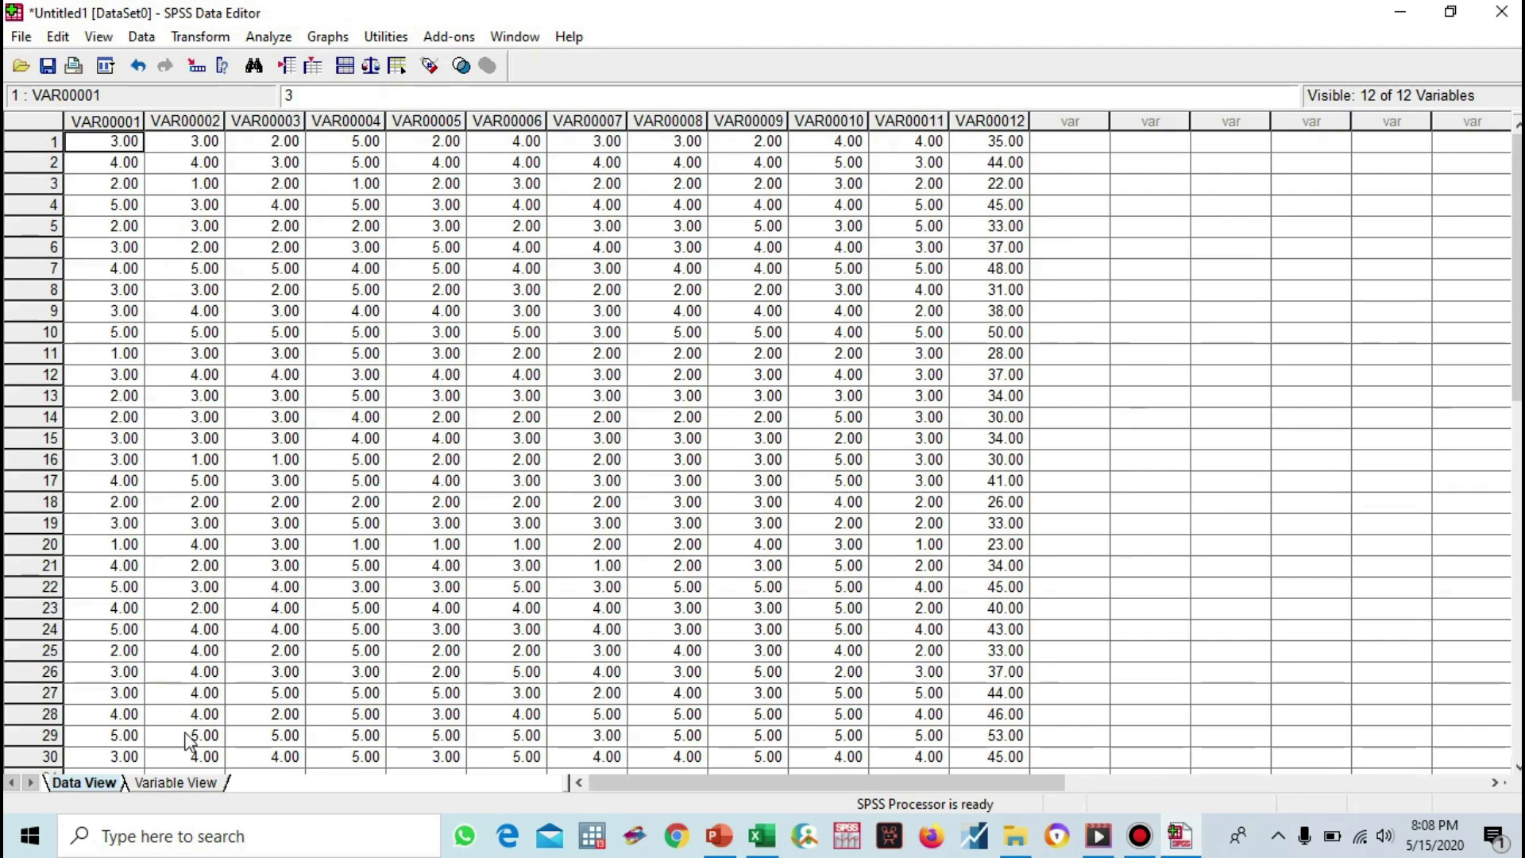
- Rename the first six variables in Variable View as K1, K2, K3, K4, K5 and K6
left_click(188, 782)
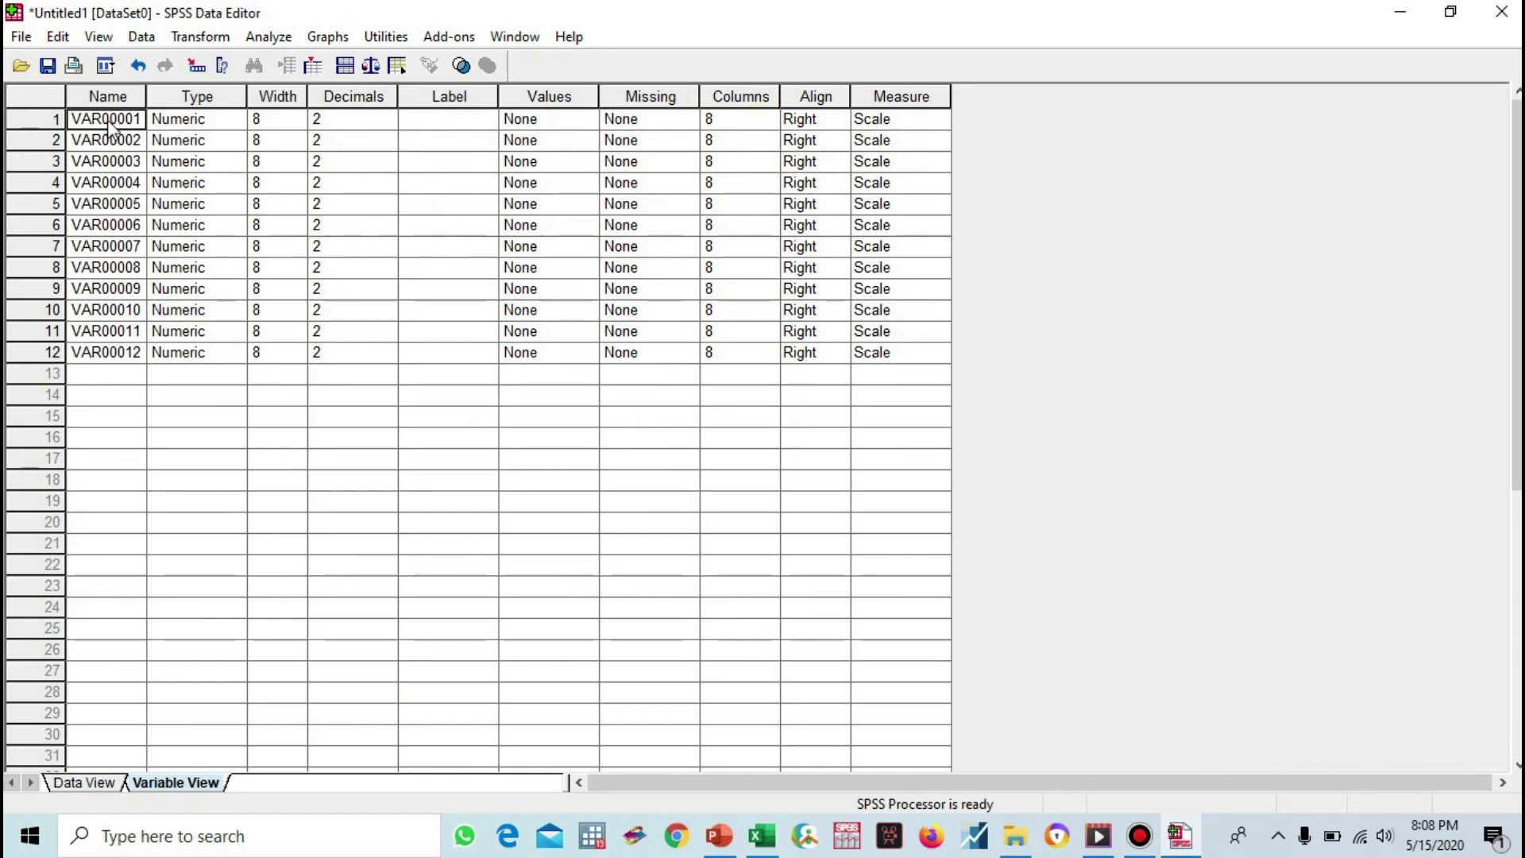
type("K1")
key("Return")
type("K2")
key("Return")
type("K3")
key("Return")
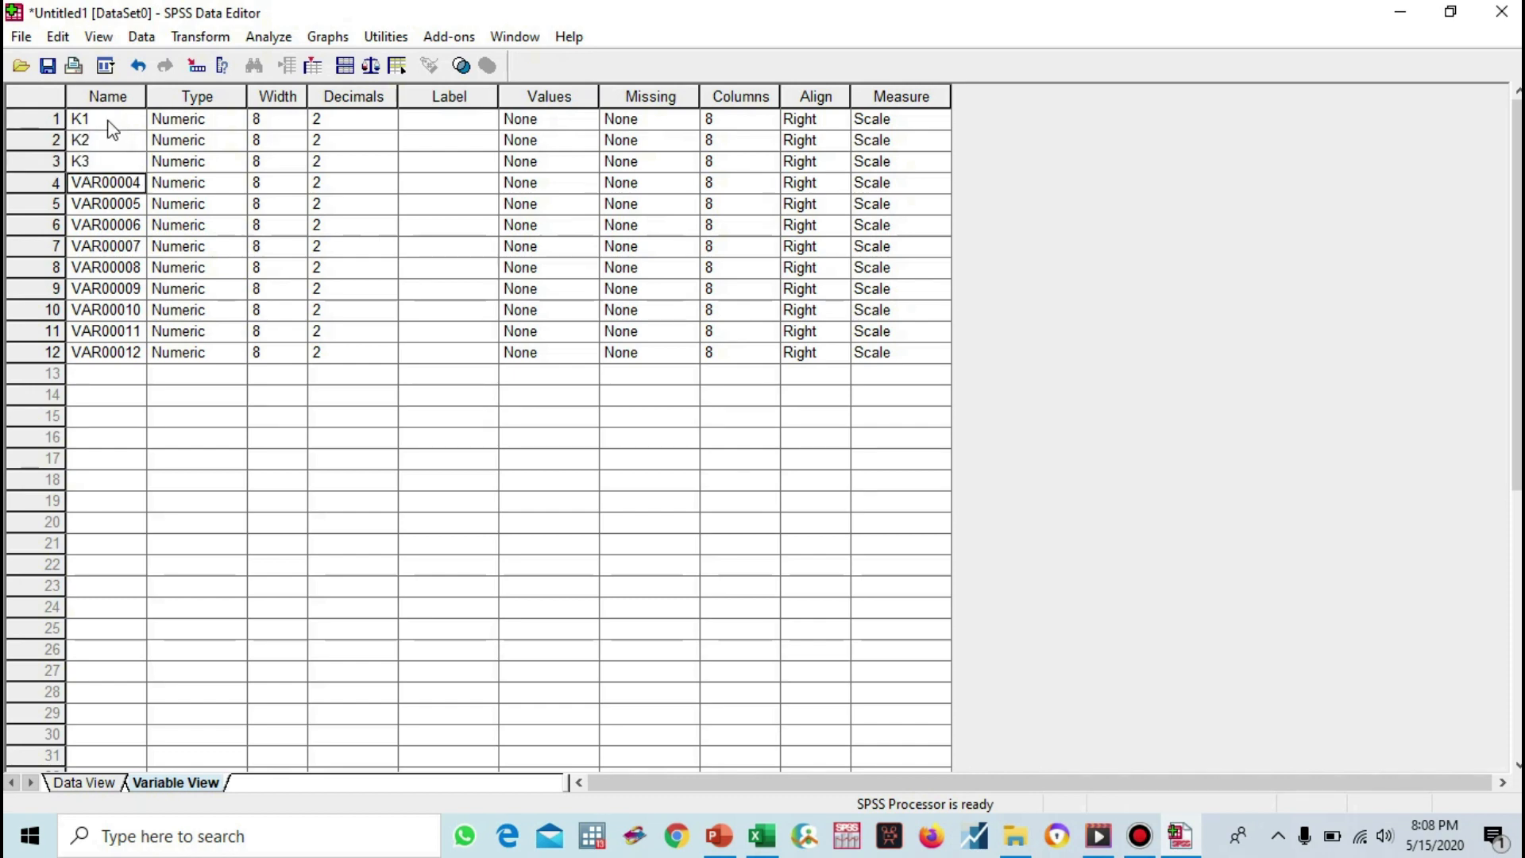
type("K4")
key("Return")
type("K5")
key("Return")
type("K6")
key("Return")
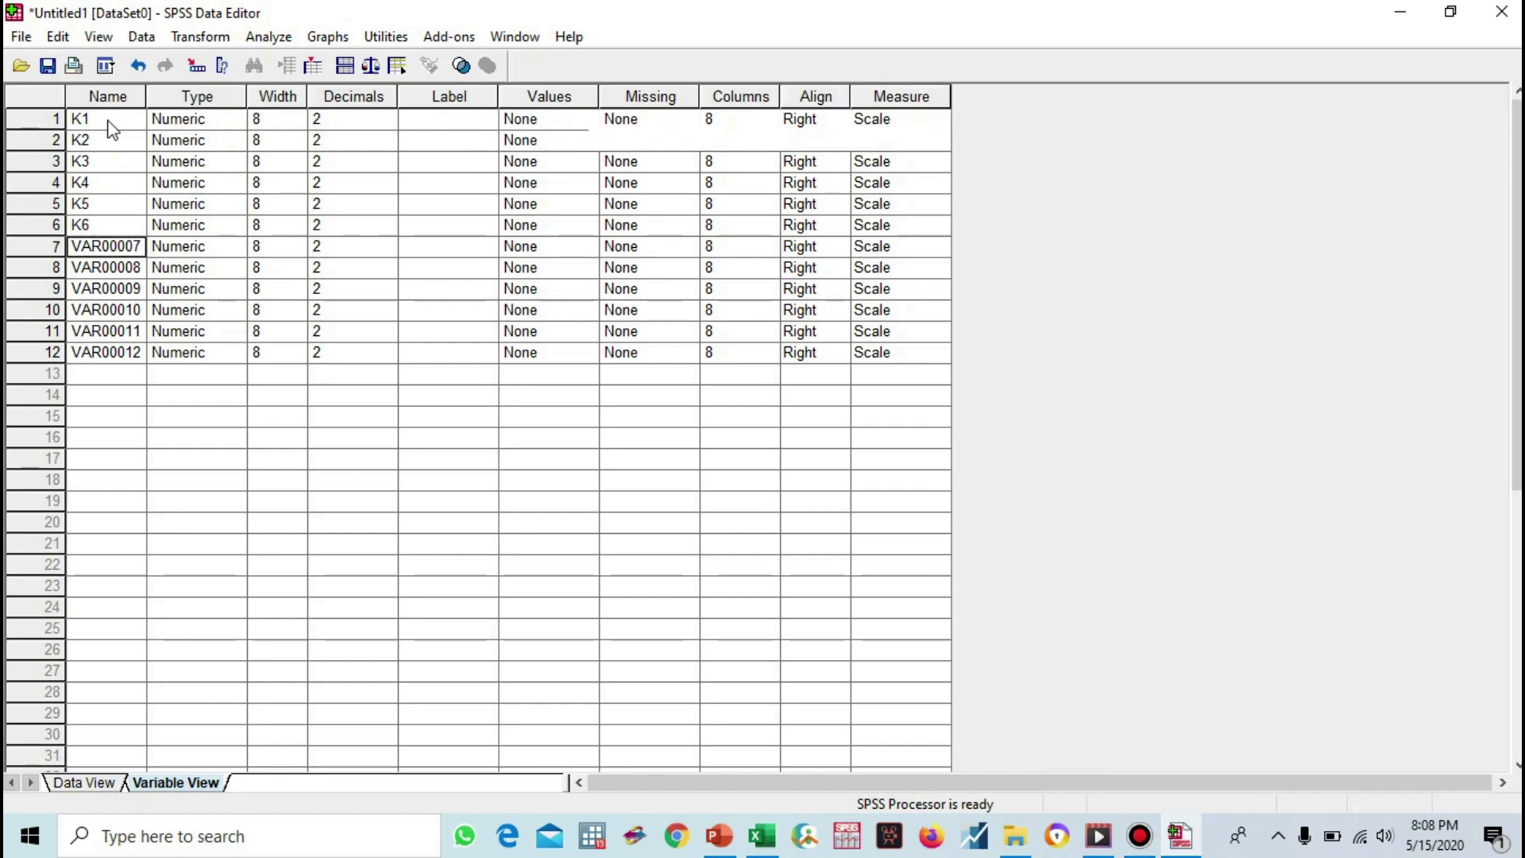
- Rename variables seven to eleven as K7, K8, K9, K10 and K11, and the twelfth as JUMLAH
type("K7")
key("Return")
type("K8")
key("Return")
type("K9")
key("Return")
type("K10")
key("Return")
type("K11")
key("Return")
type("JUMLAH")
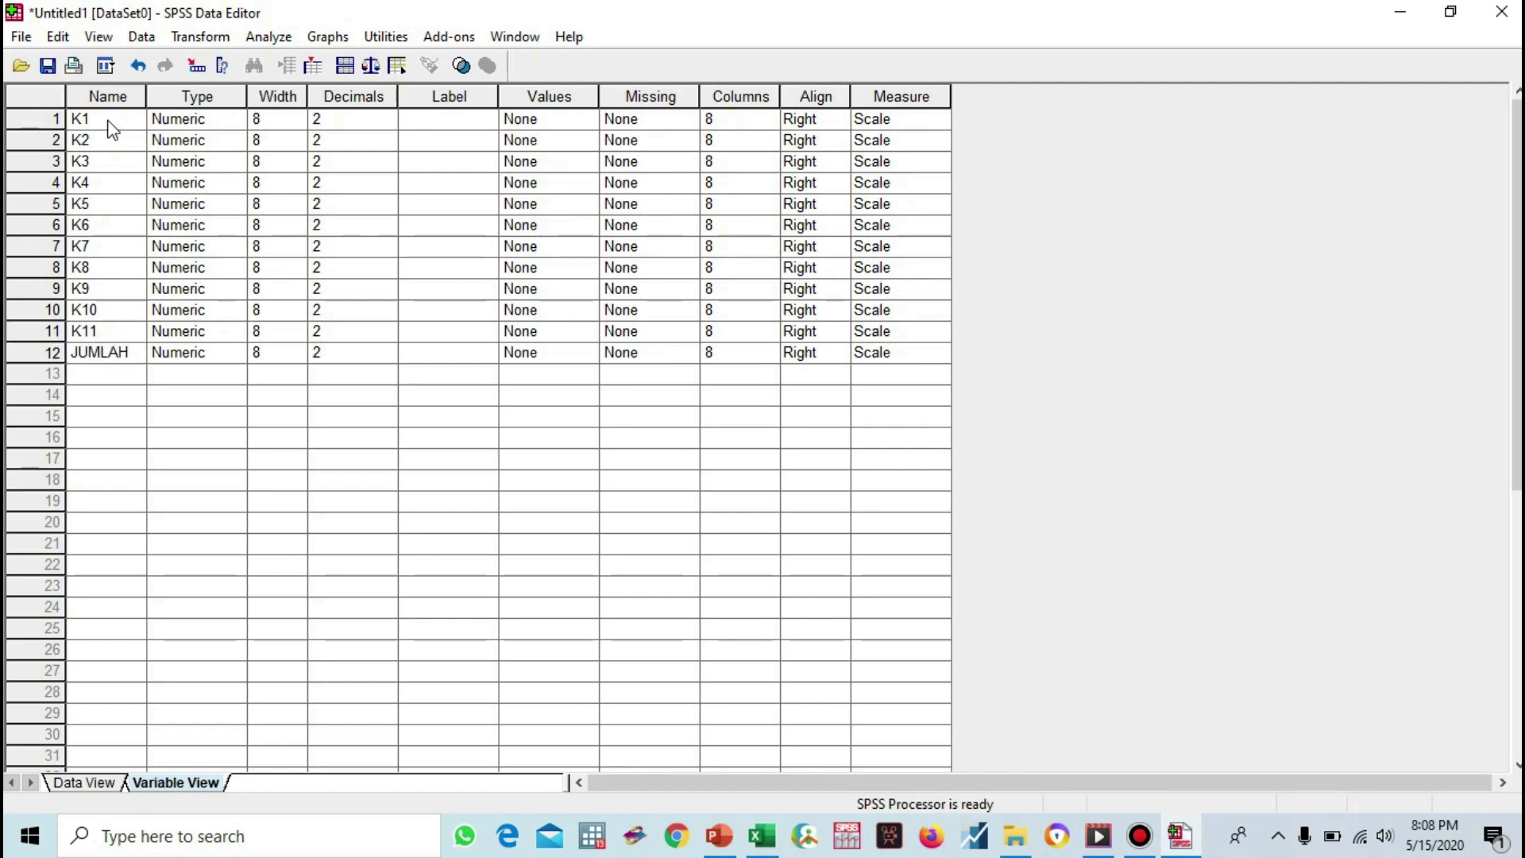
- Label variable K1 as Kinerja 1 and variable K2 as Kinerja 2
key("Tab")
key("Tab")
key("Tab")
key("Tab")
key("Up")
key("Up")
key("Up")
key("Up")
key("Up")
key("Up")
key("Up")
key("Up")
key("Up")
key("Up")
key("Up")
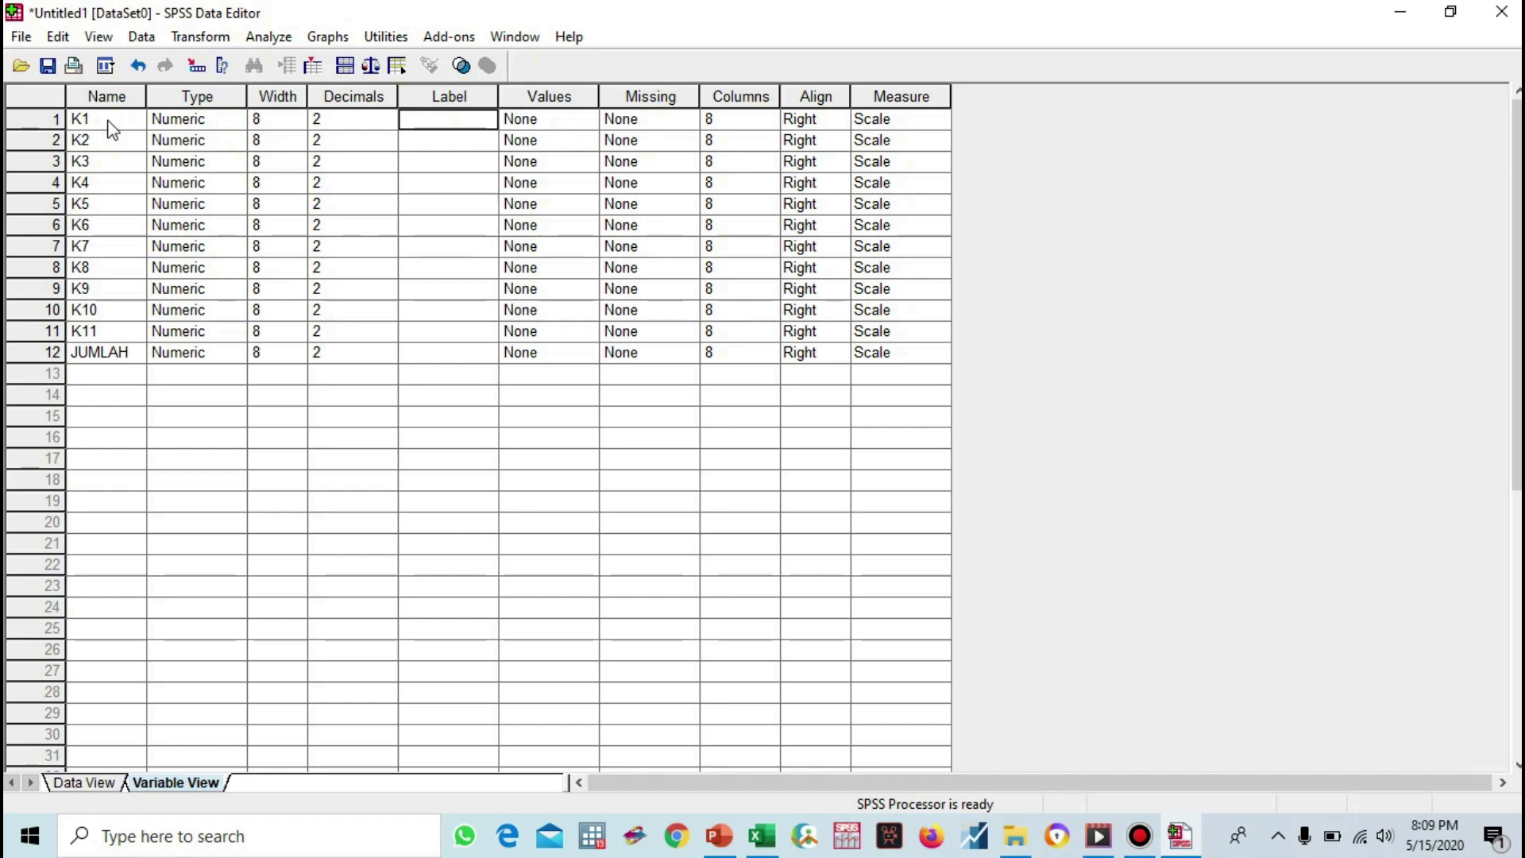
type("Kiner")
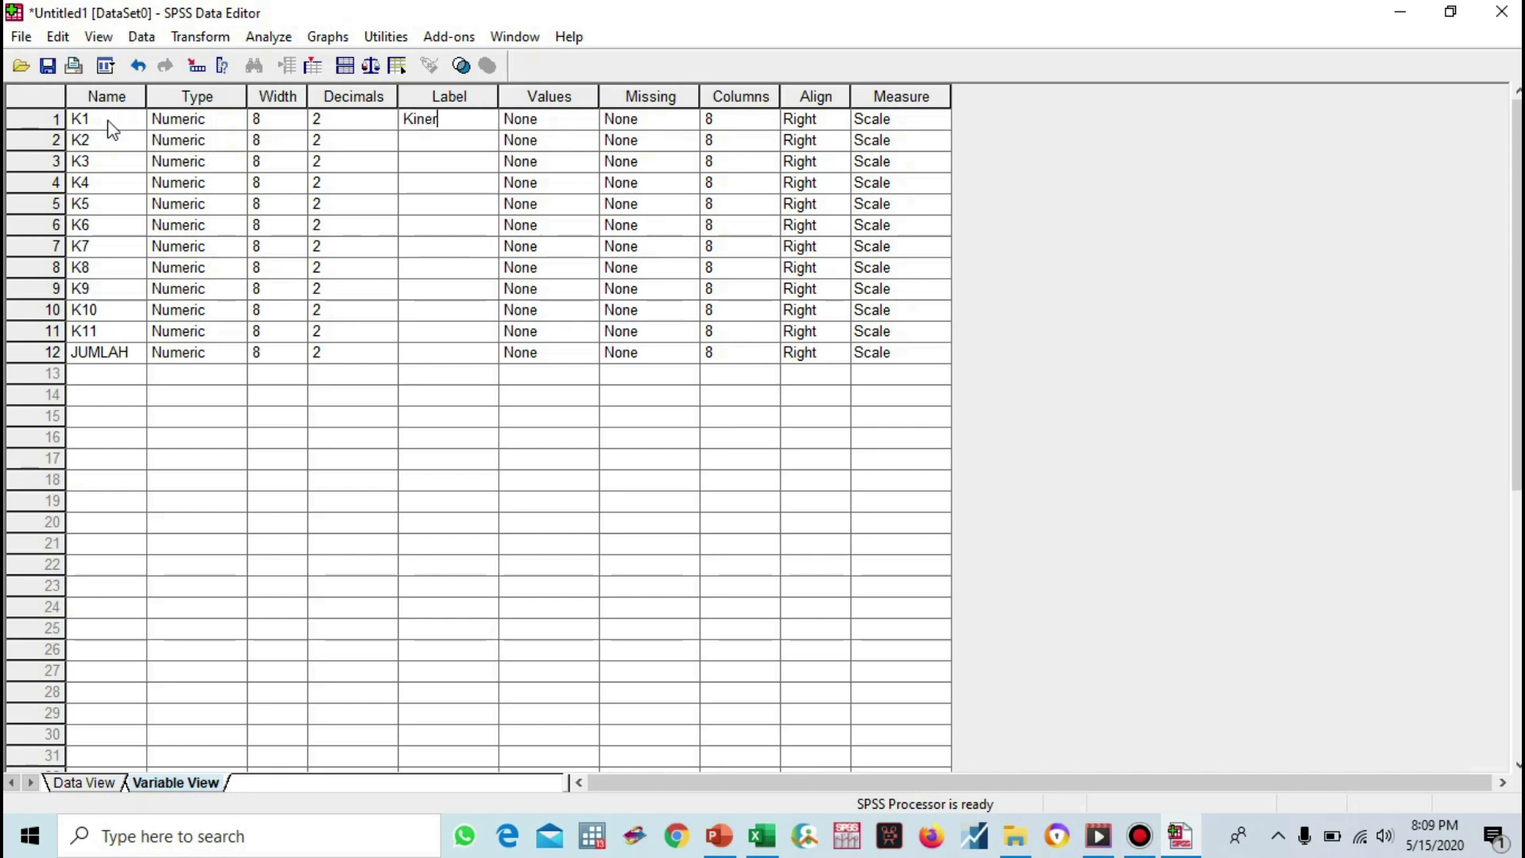
type("ja 1")
key("Return")
type("Kinerja 2")
key("Return")
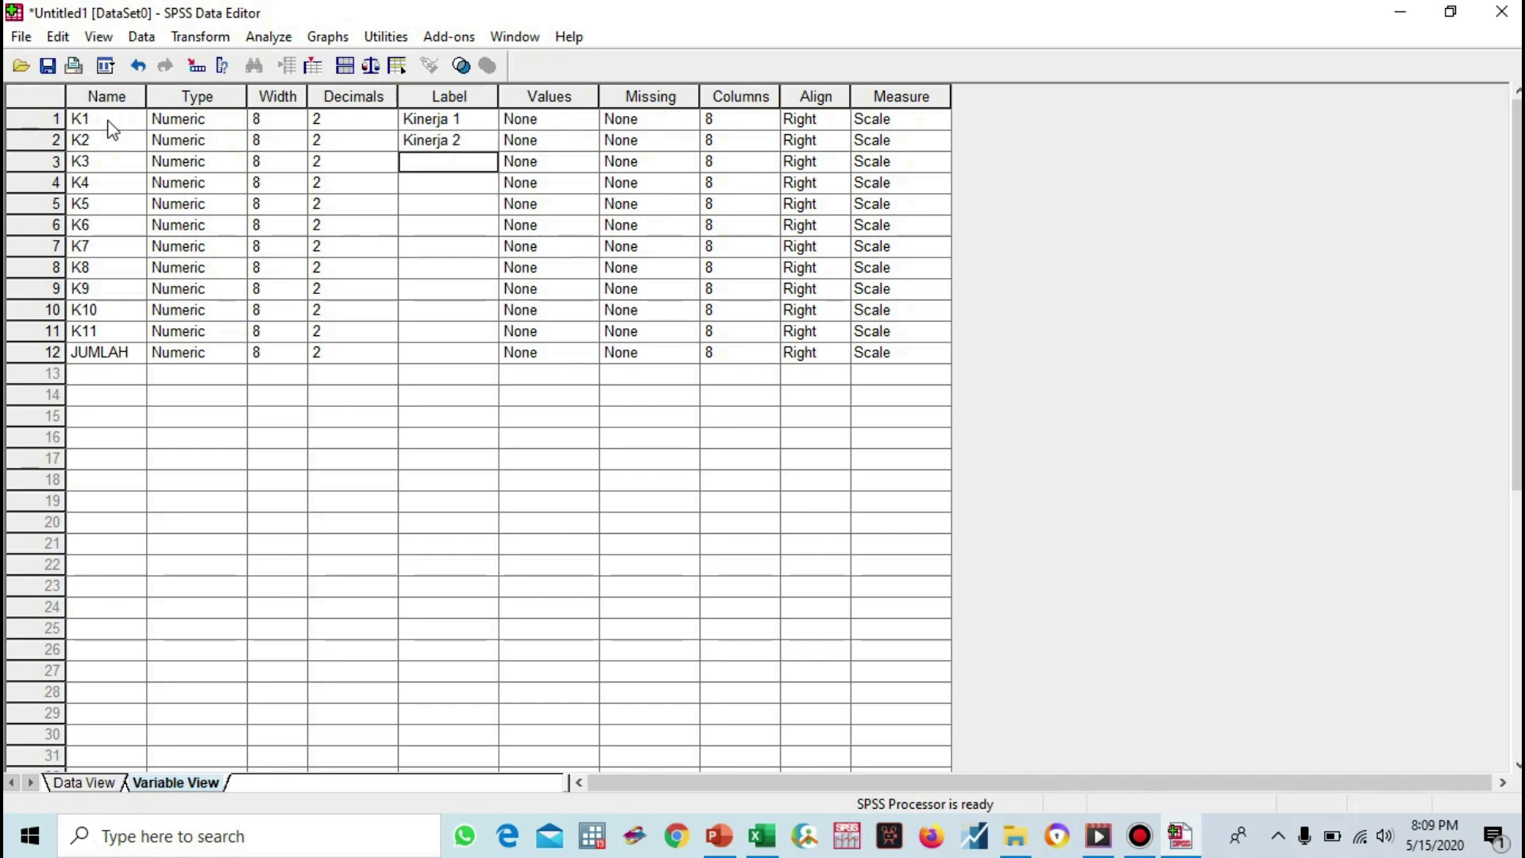
- Copy the labels Kinerja 1 and Kinerja 2 into Excel at cell O14 and extend the series down to Kinerja 11
key("Up")
key("Up")
key("shift+Down")
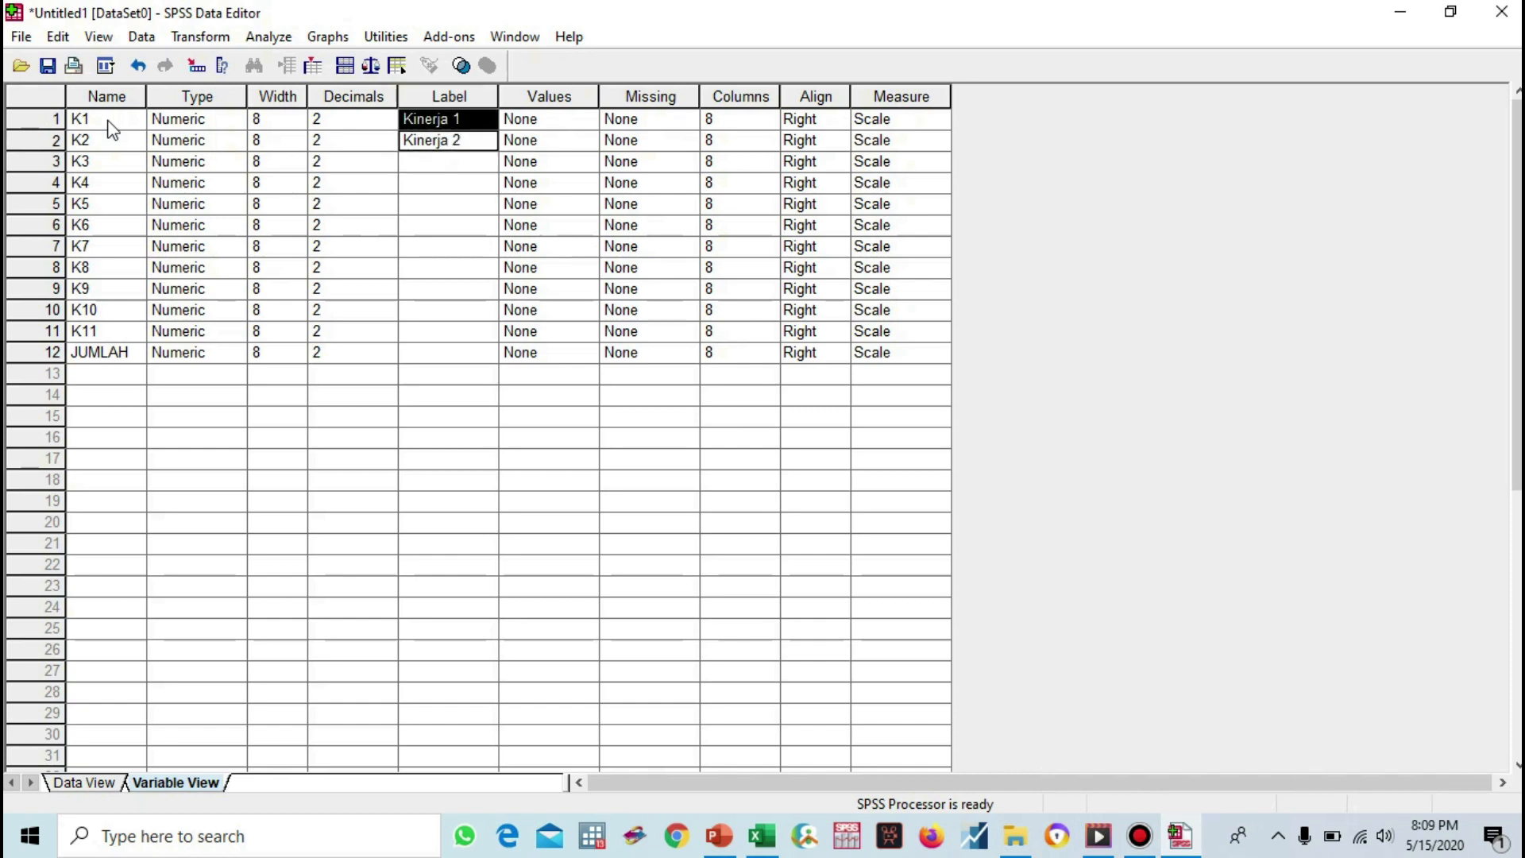
left_click(761, 836)
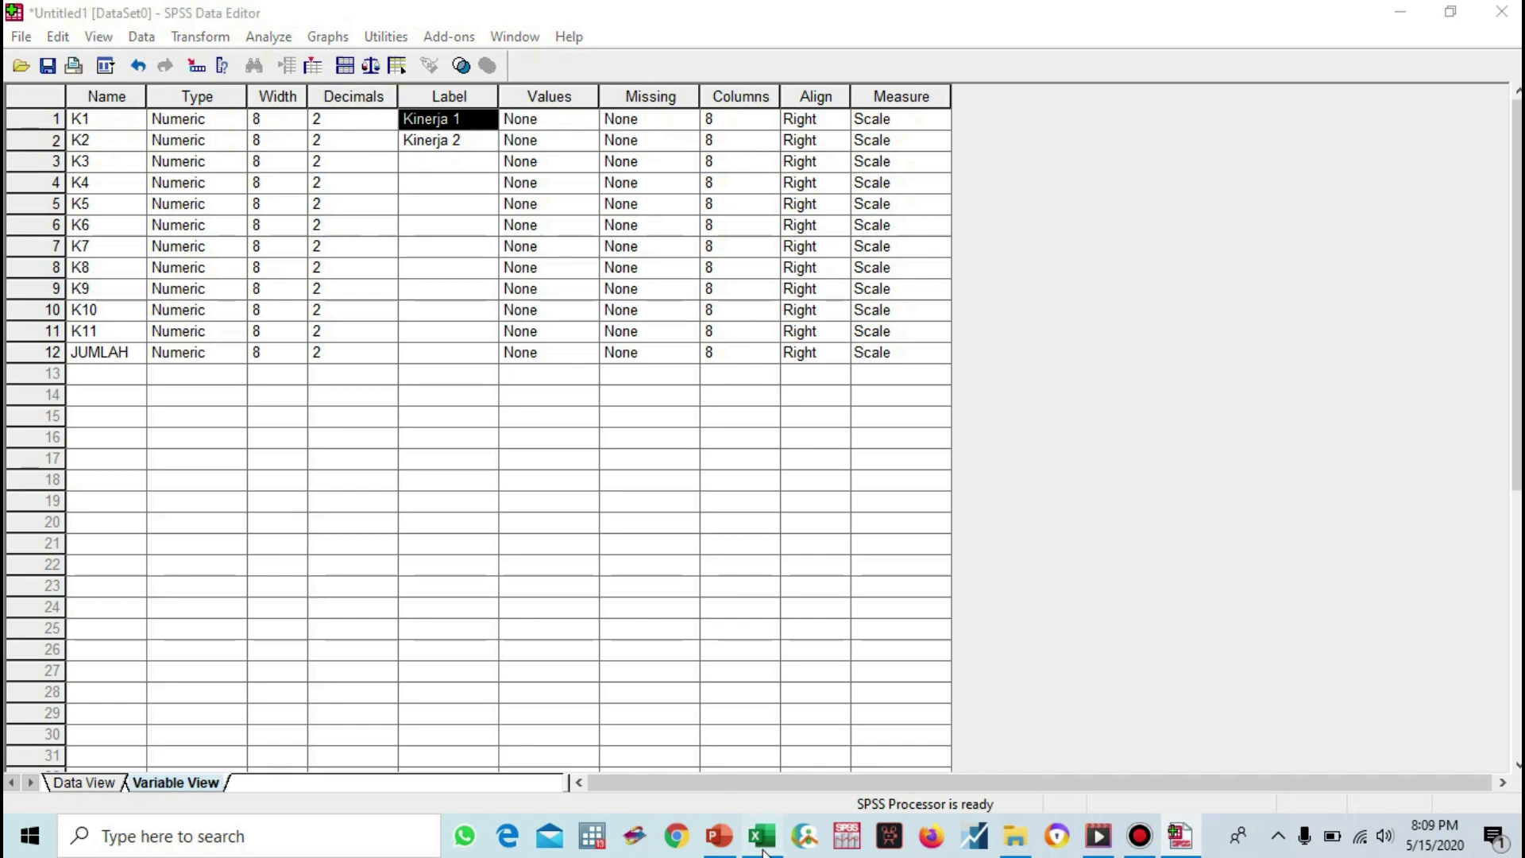
left_click(1066, 204)
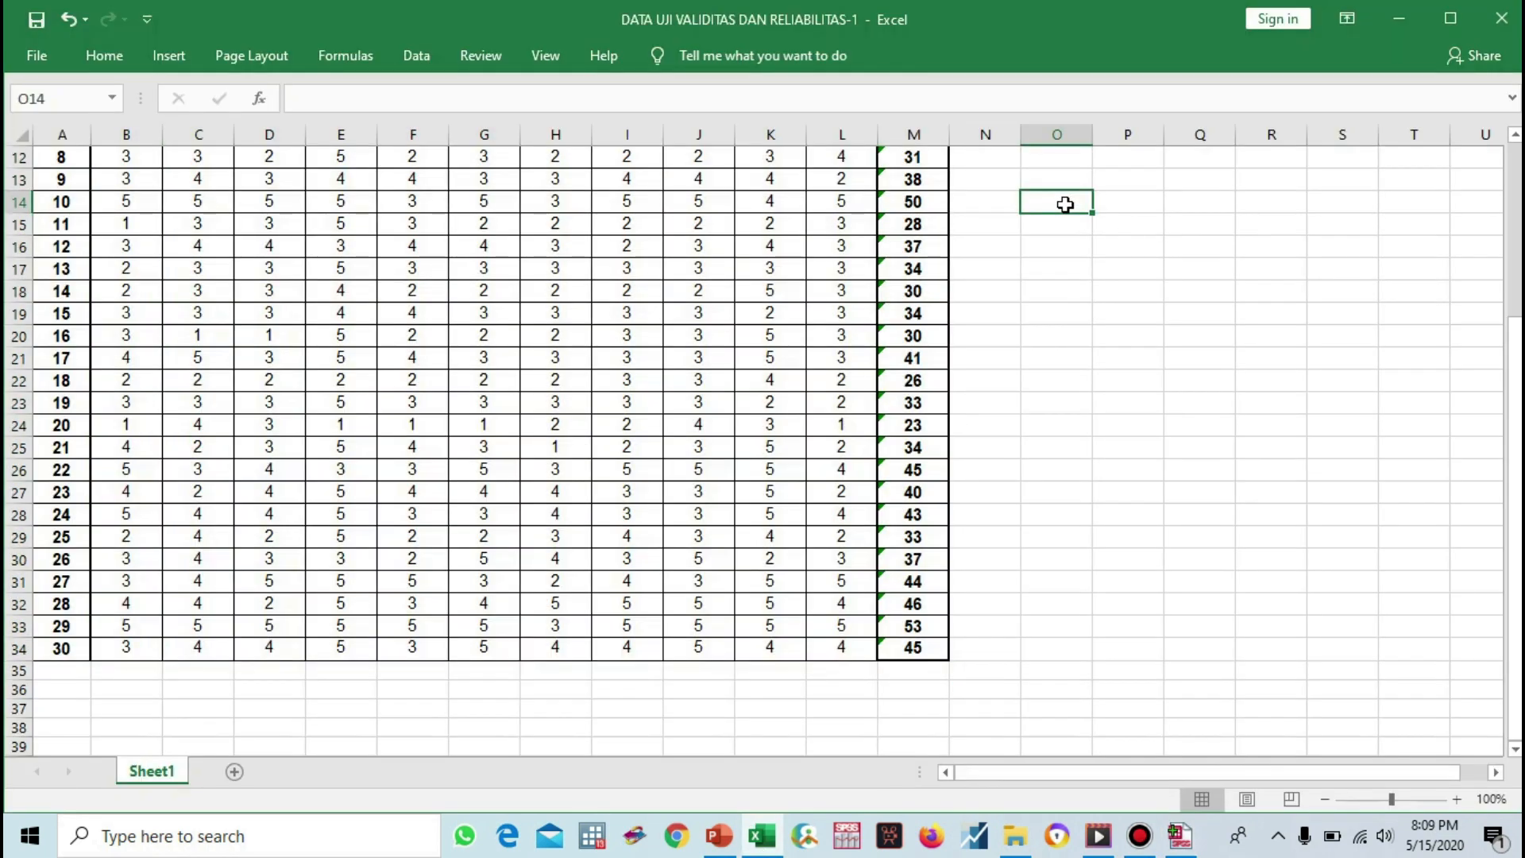
key("ctrl+v")
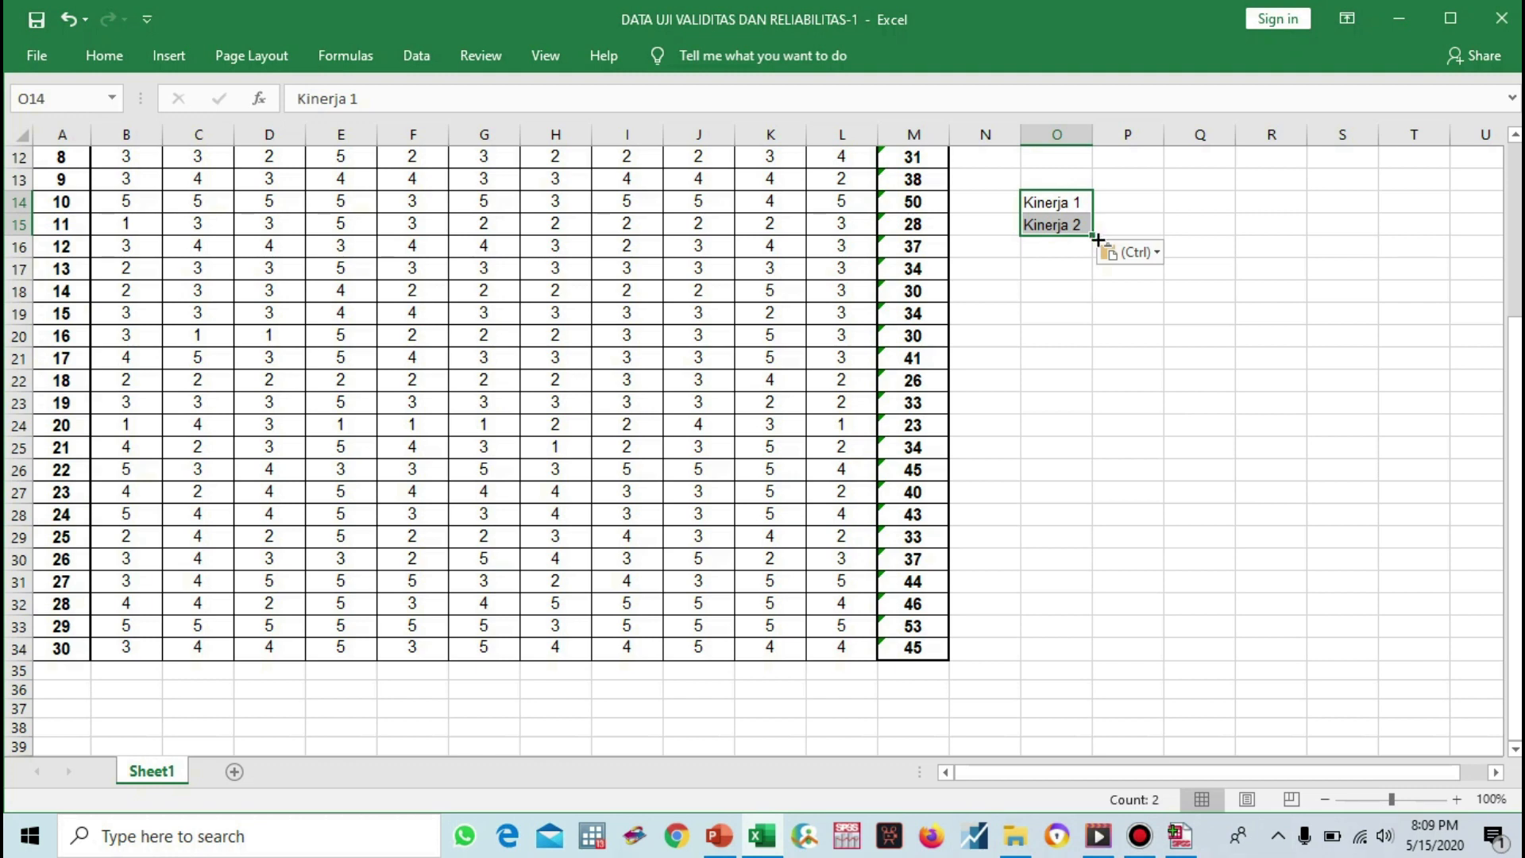
left_click_drag(1097, 236, 1096, 432)
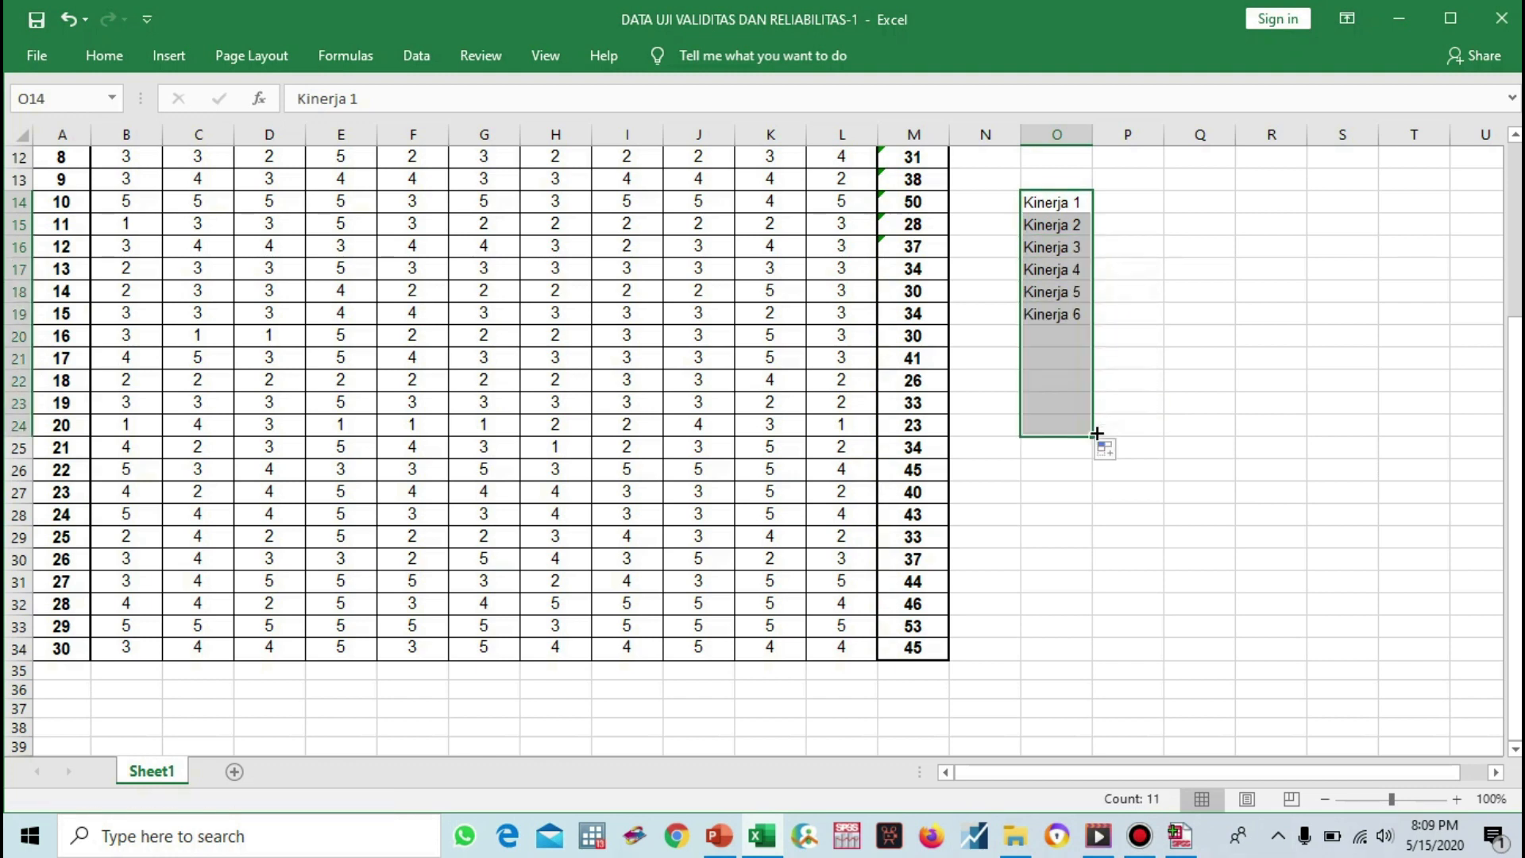
- Copy the series Kinerja 1 to Kinerja 11 from Excel and paste it into SPSS as the labels of variables K1 to K11
key("ctrl+c")
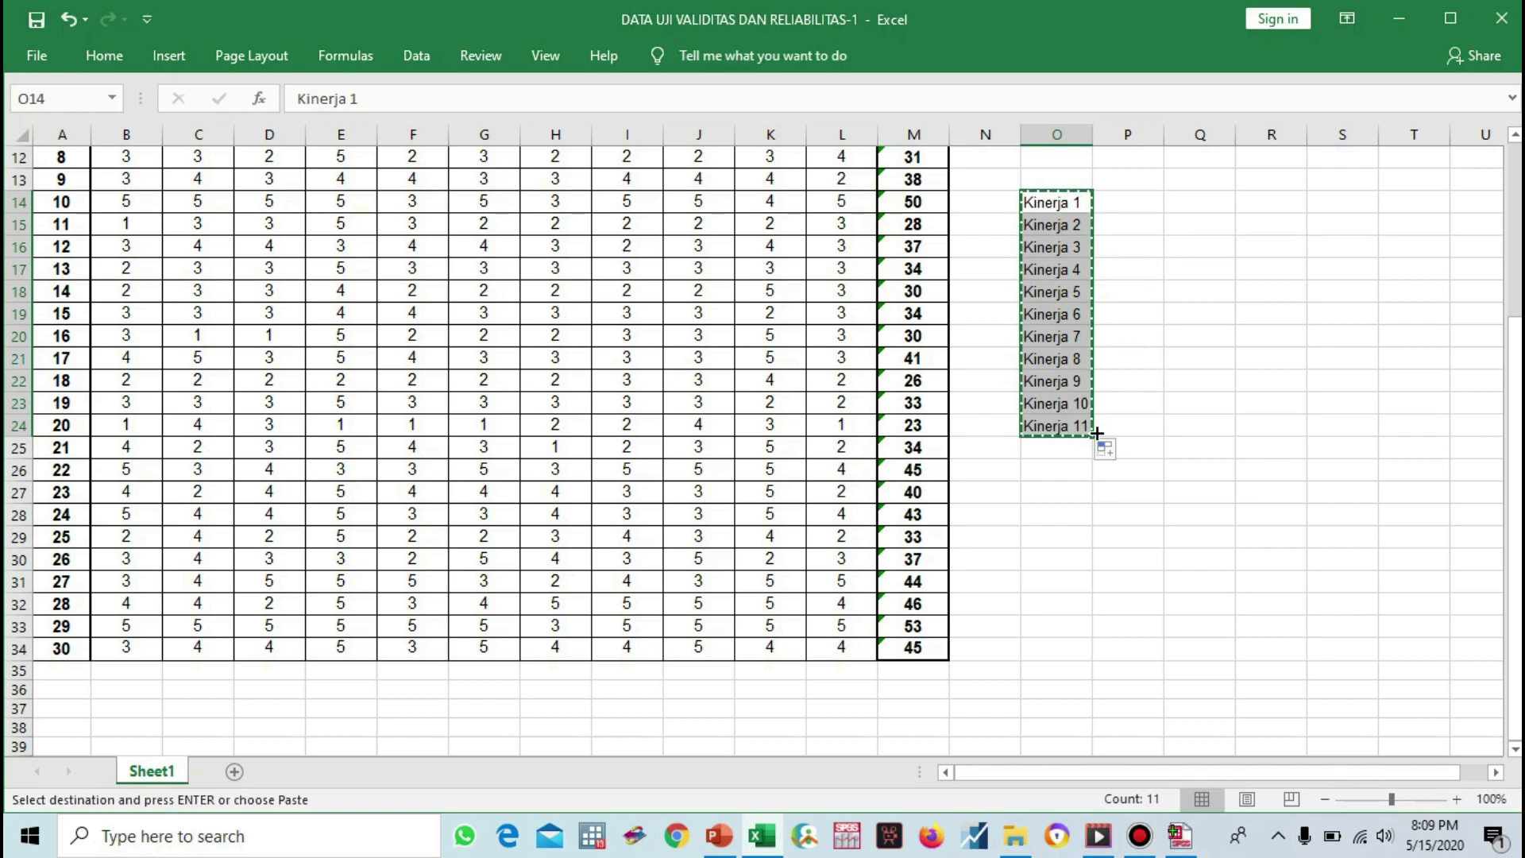
left_click(1178, 838)
left_click(491, 250)
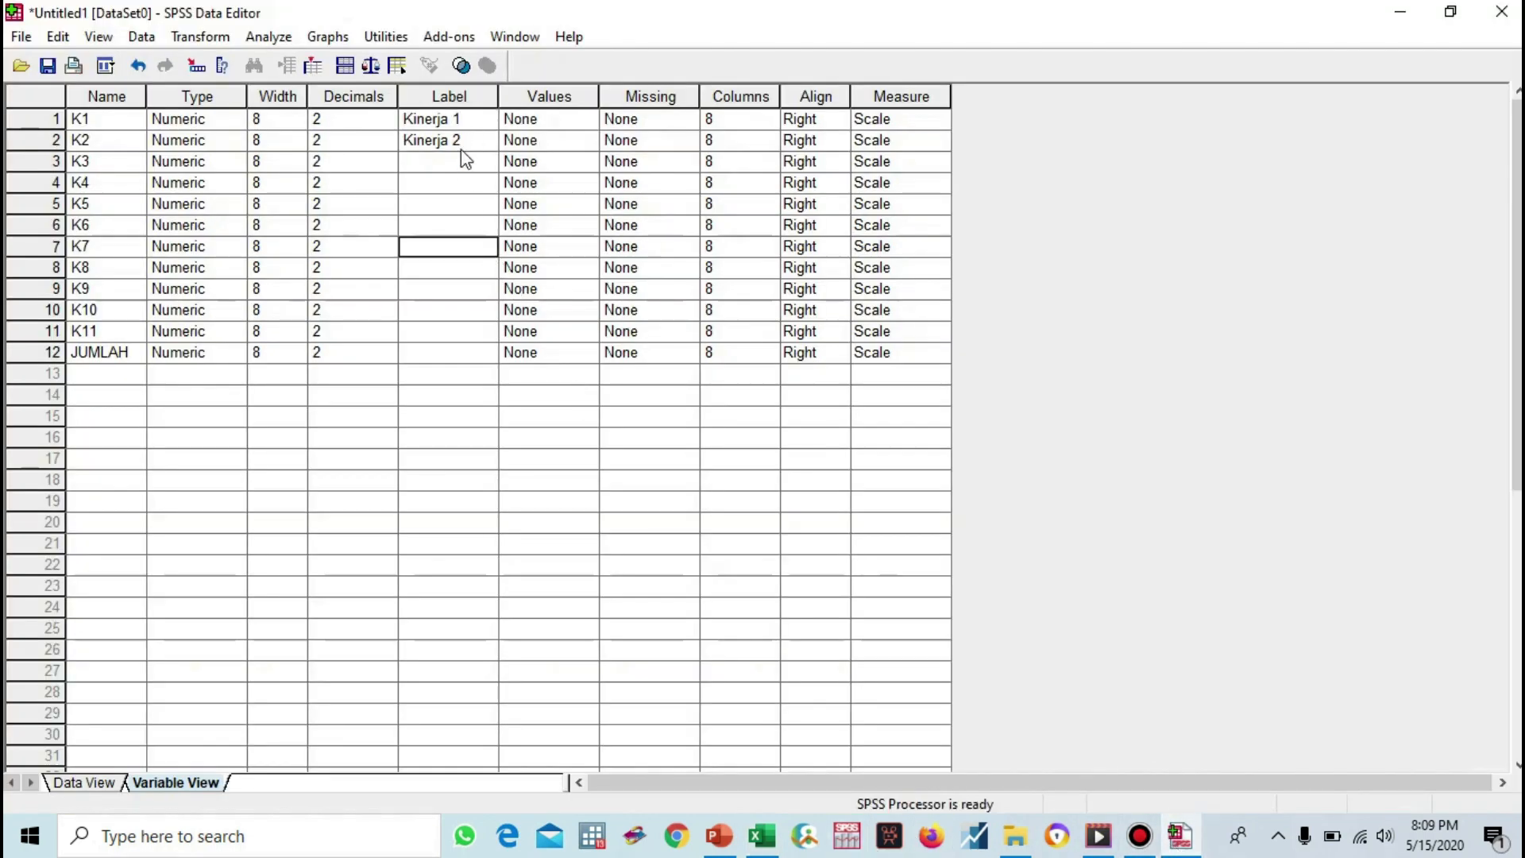
left_click_drag(465, 123, 469, 331)
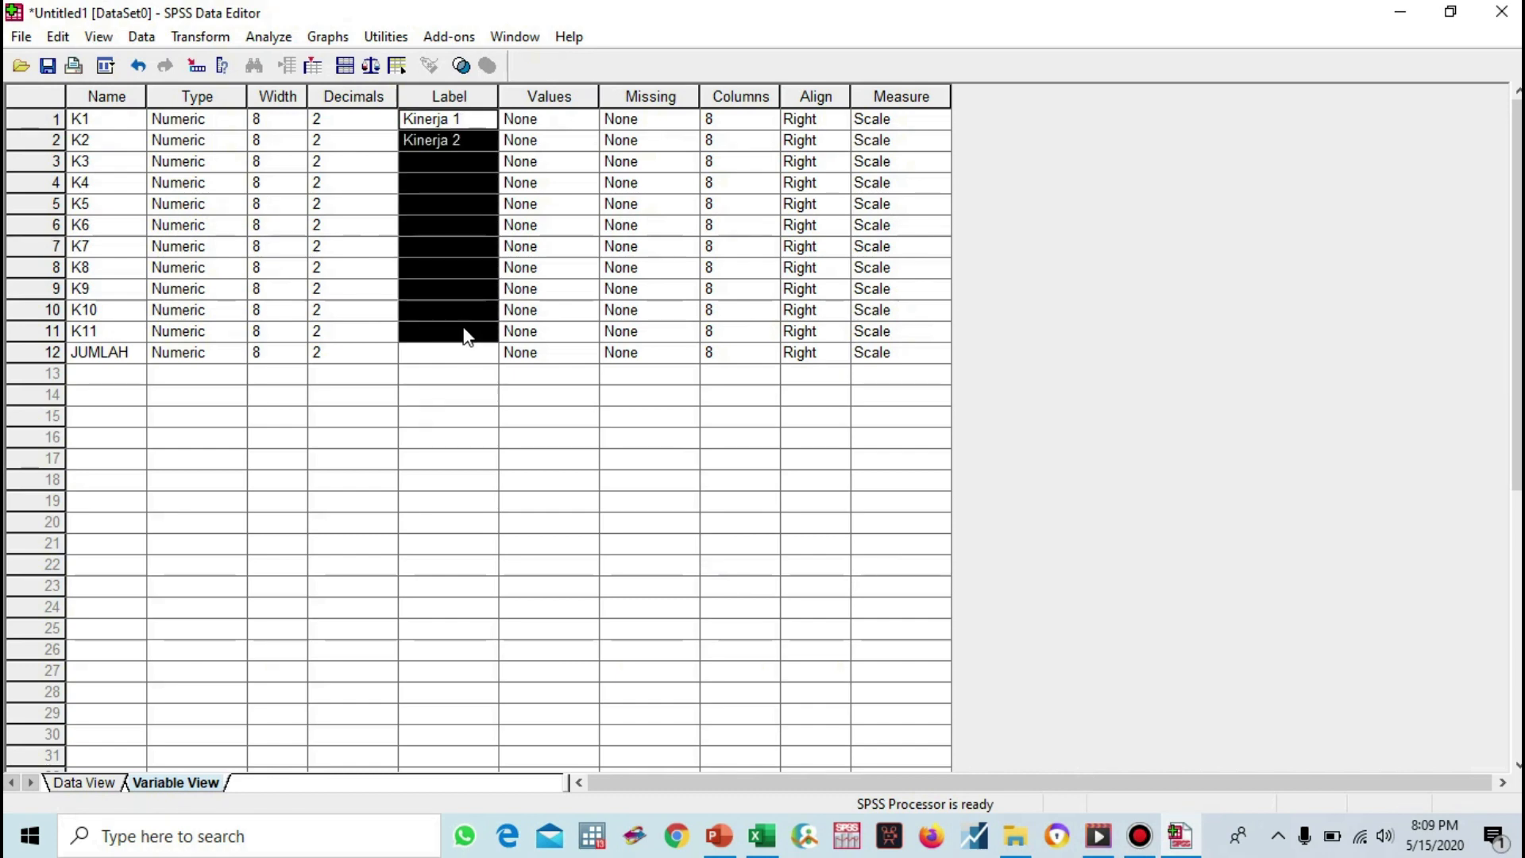
right_click(468, 337)
left_click(502, 364)
right_click(502, 364)
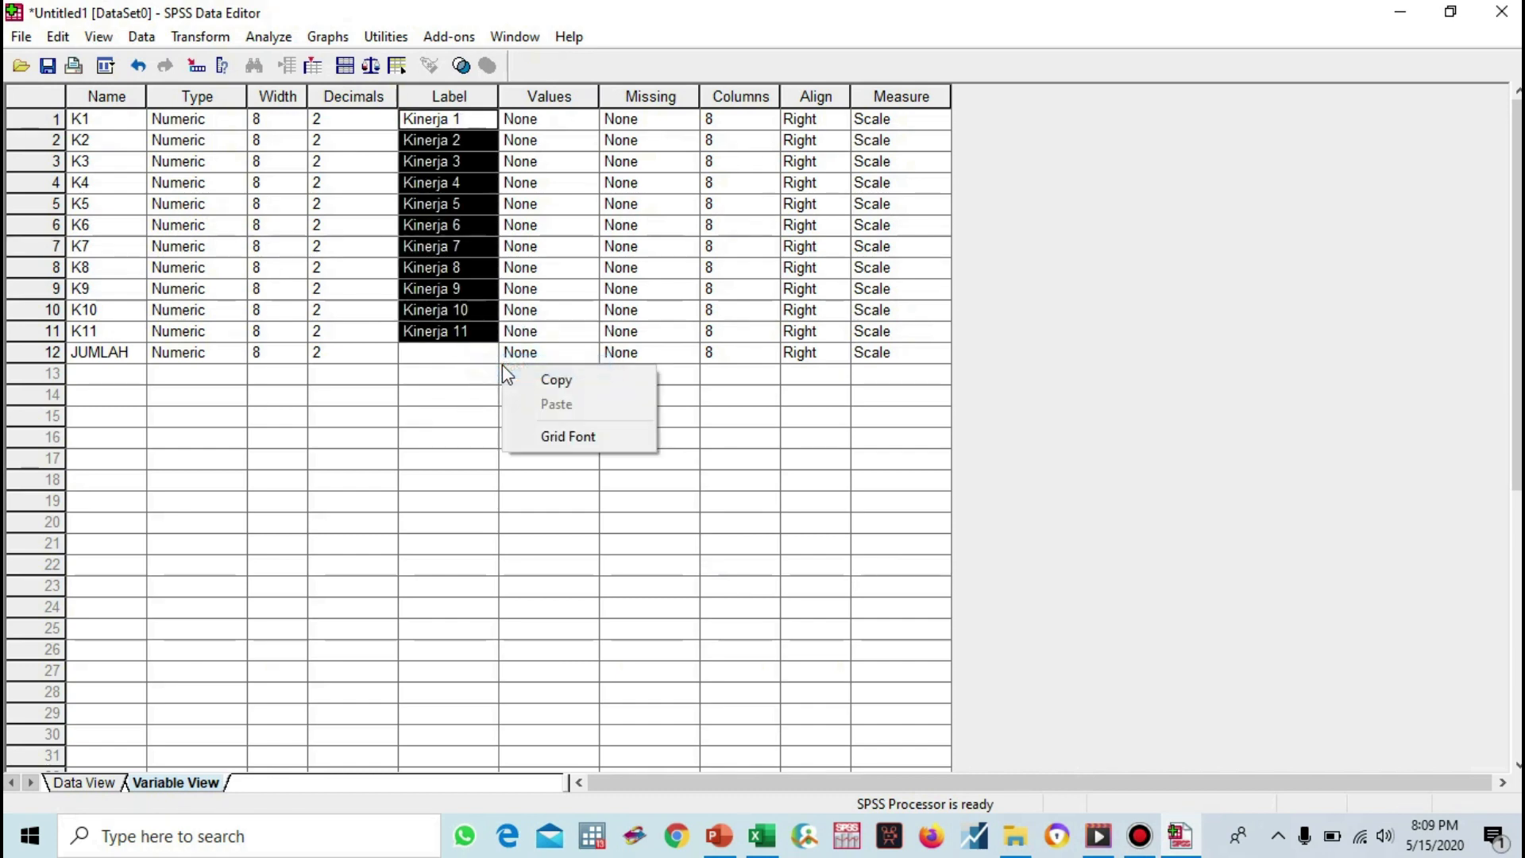
- Label the variable JUMLAH as TOTAL
left_click(459, 356)
type("TOTAL")
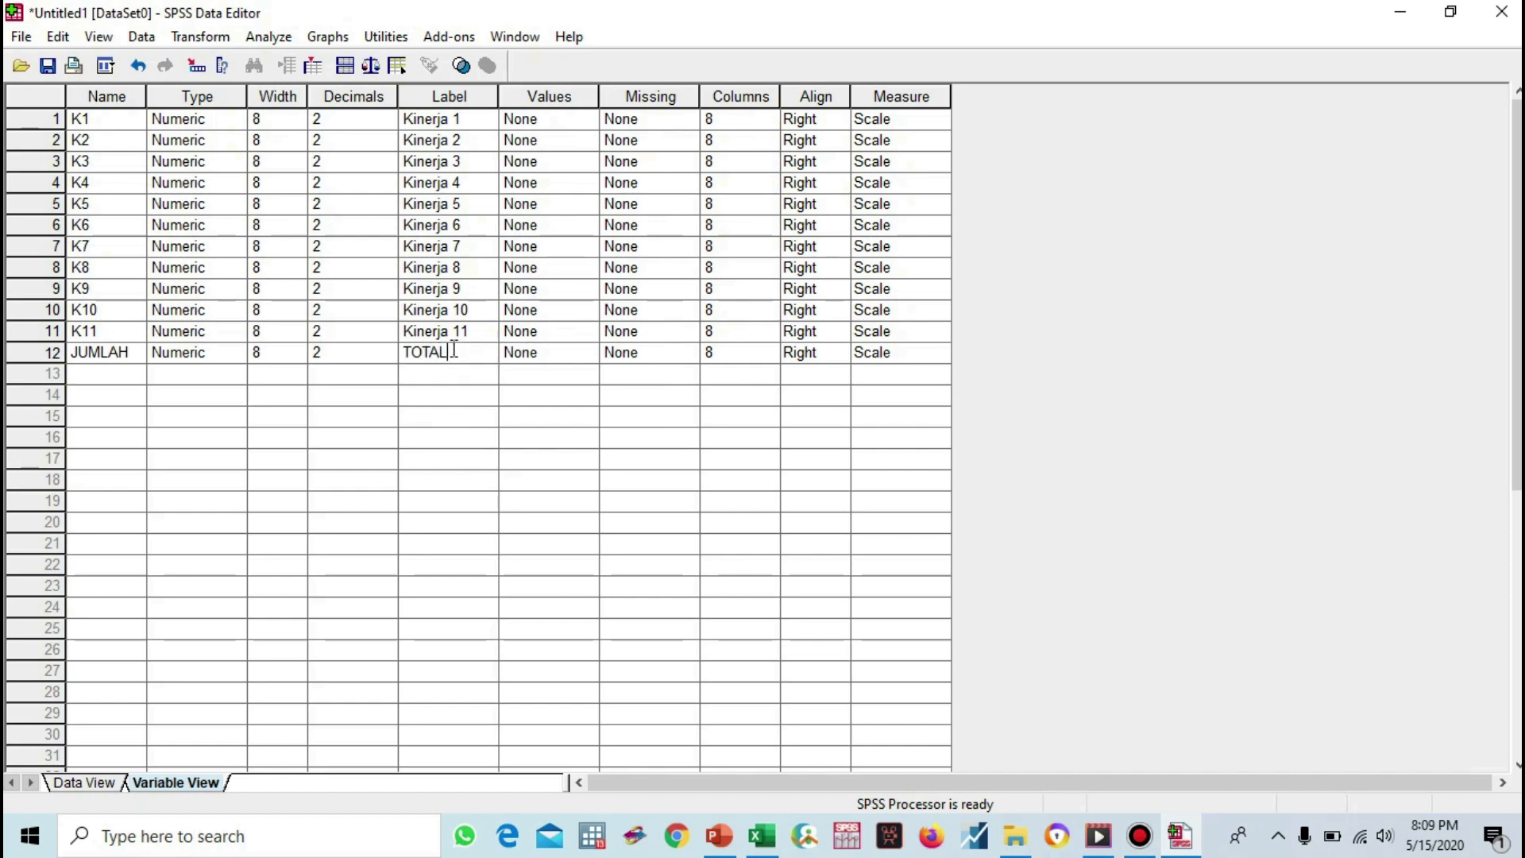
key("Tab")
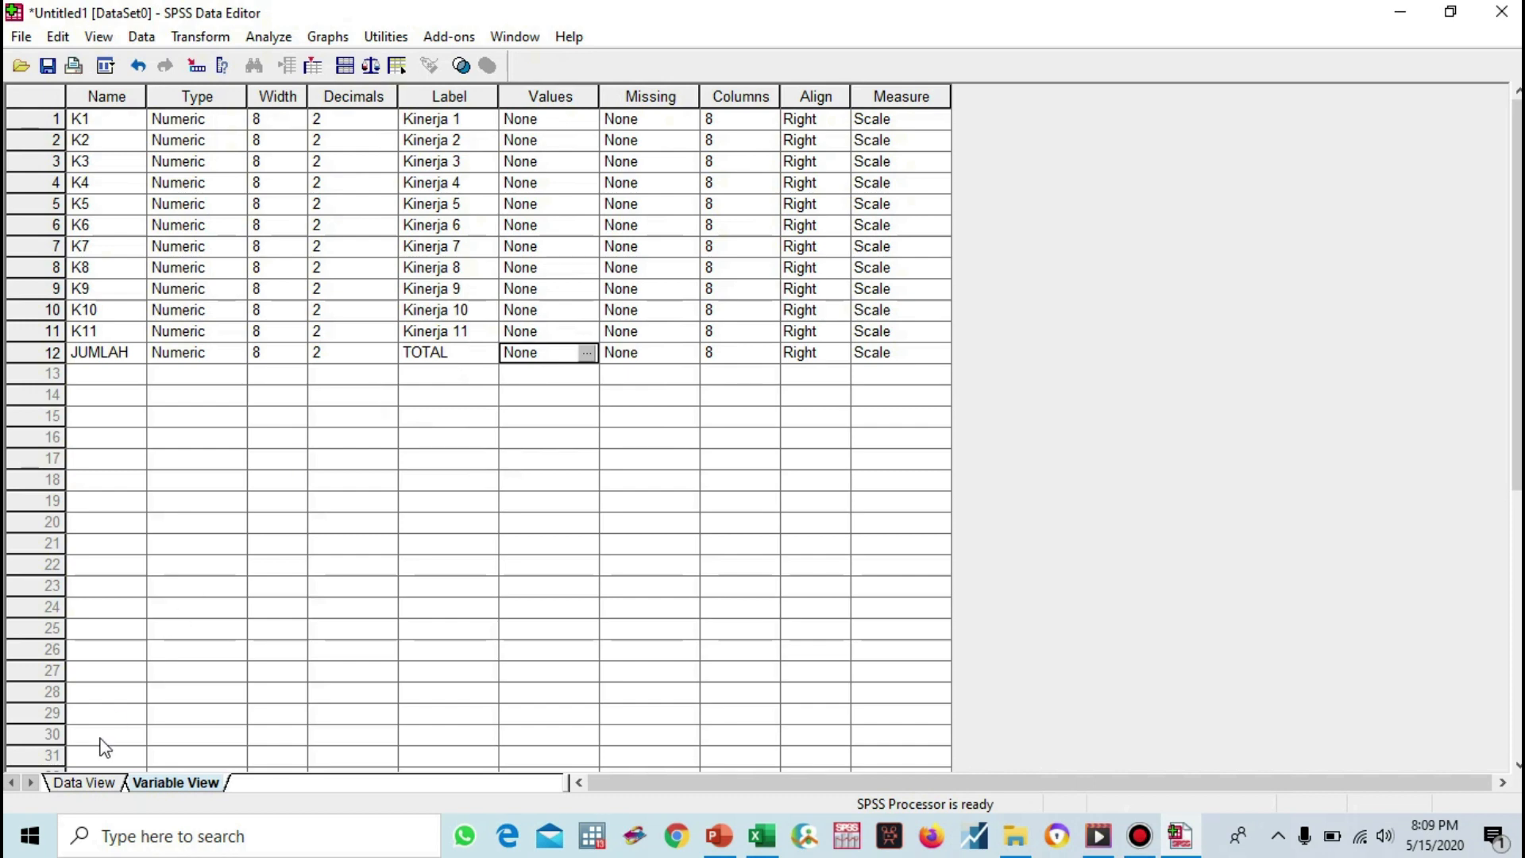
- Run a two-tailed Pearson bivariate correlation on all variables, K1 to K11 and JUMLAH, with significant correlations flagged
left_click(92, 784)
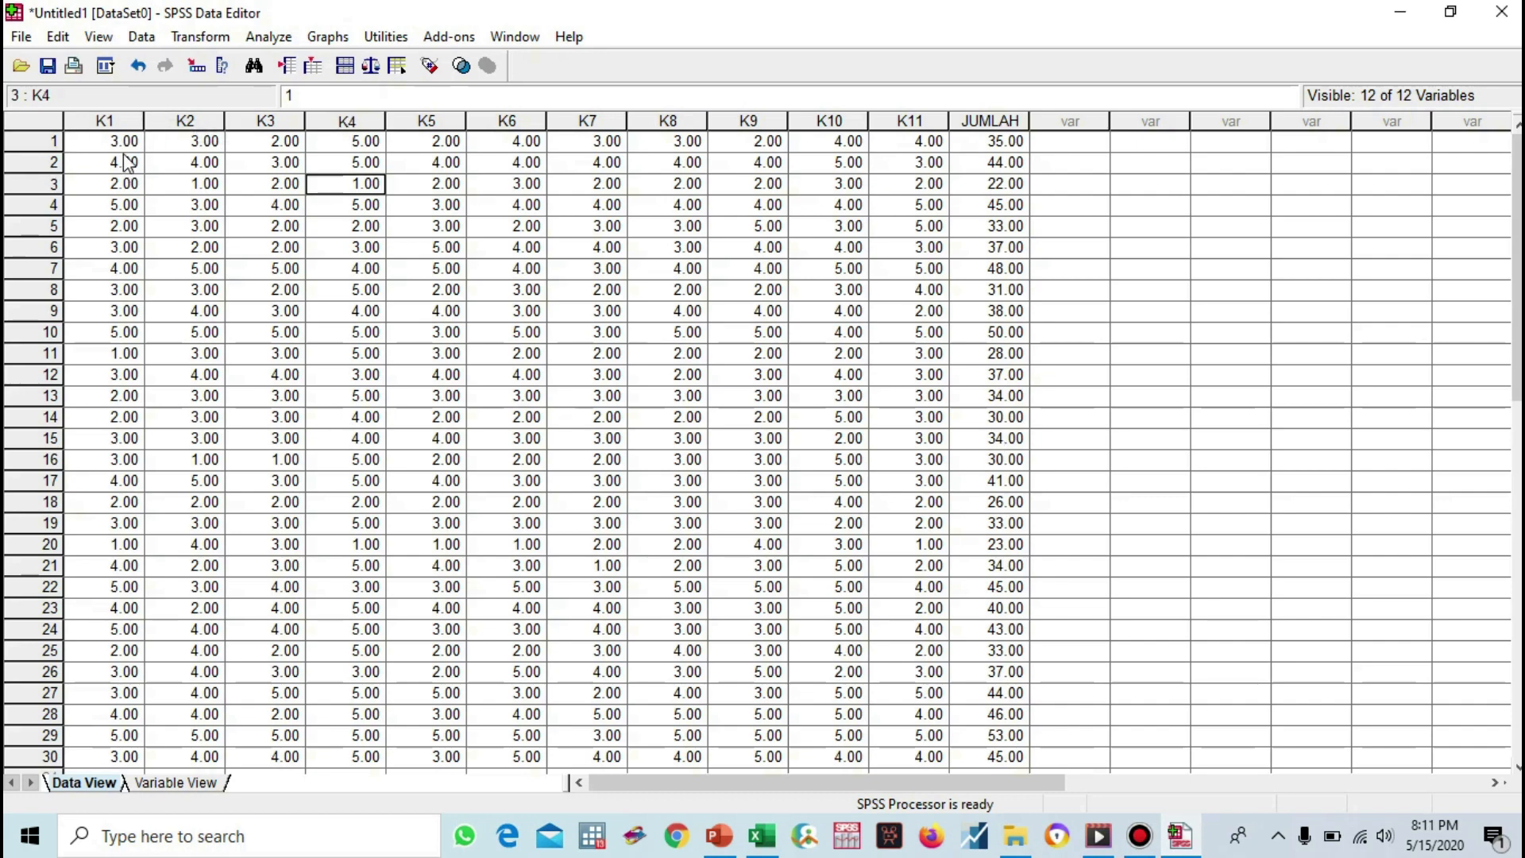
left_click(124, 146)
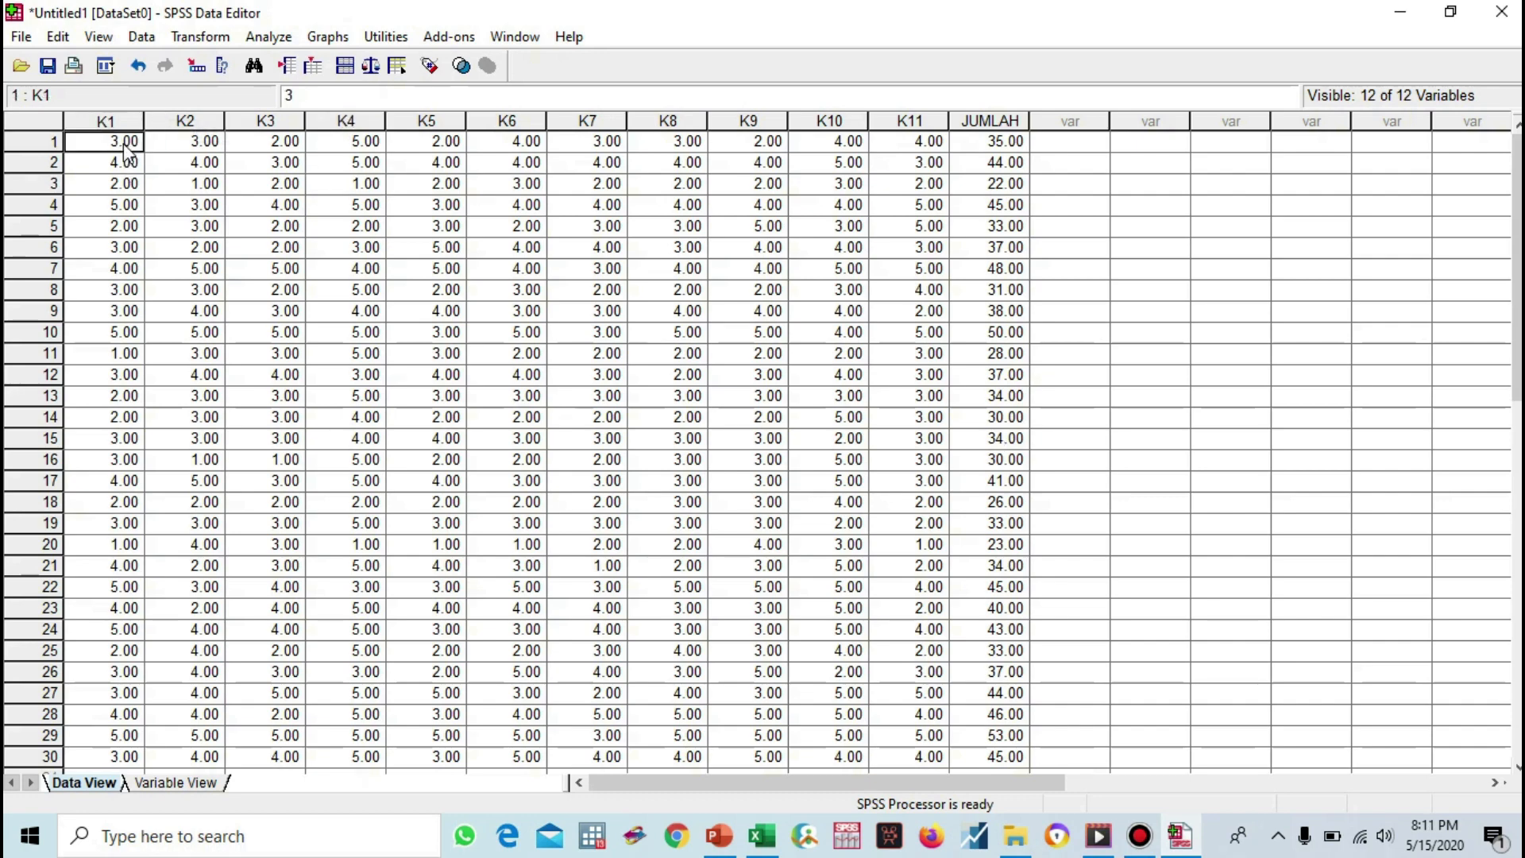
left_click(268, 38)
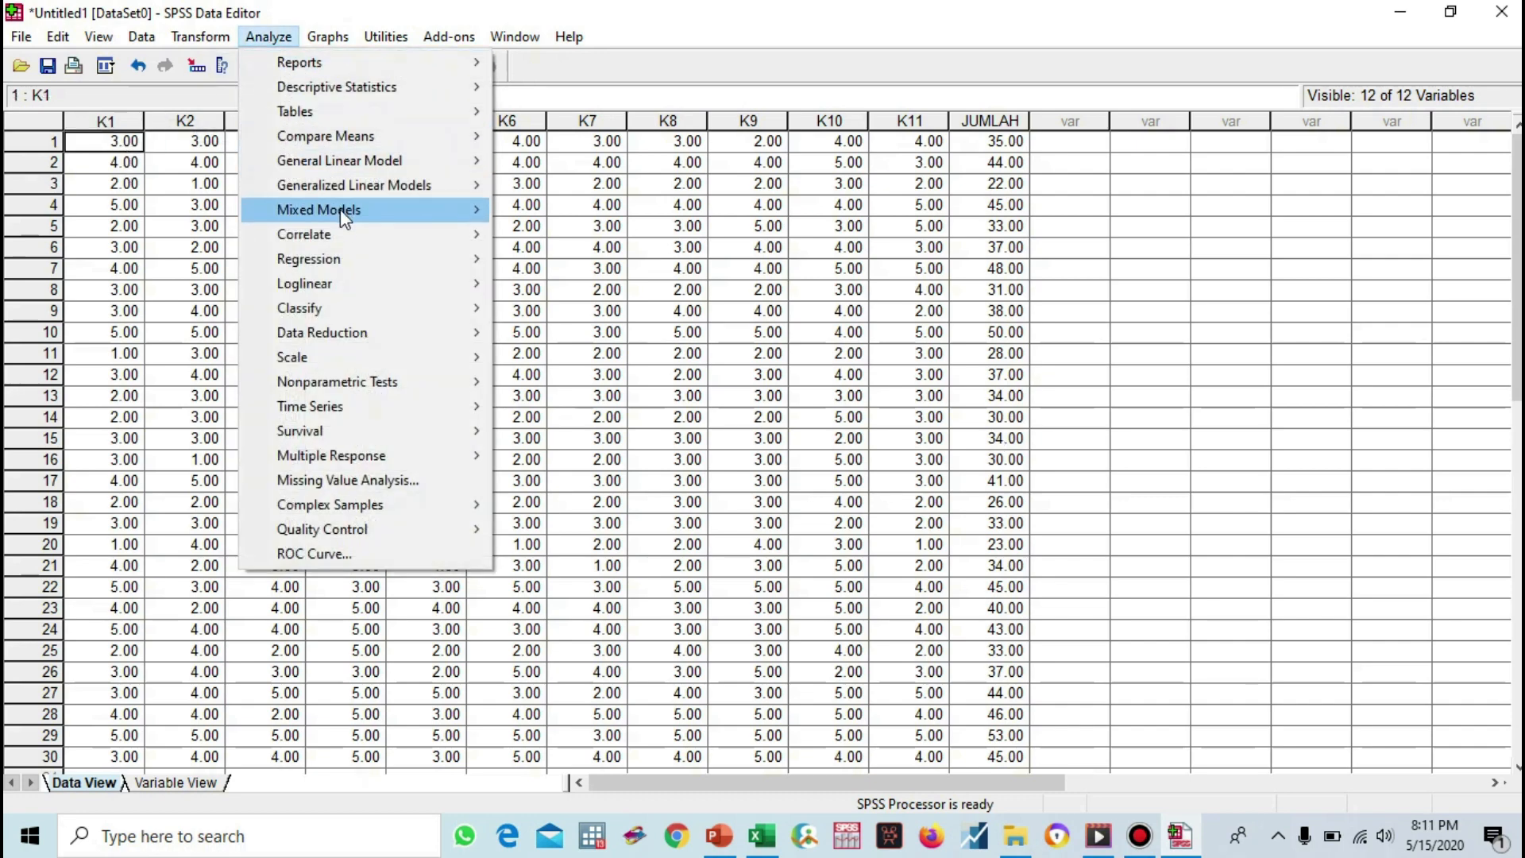
mouse_move(347, 242)
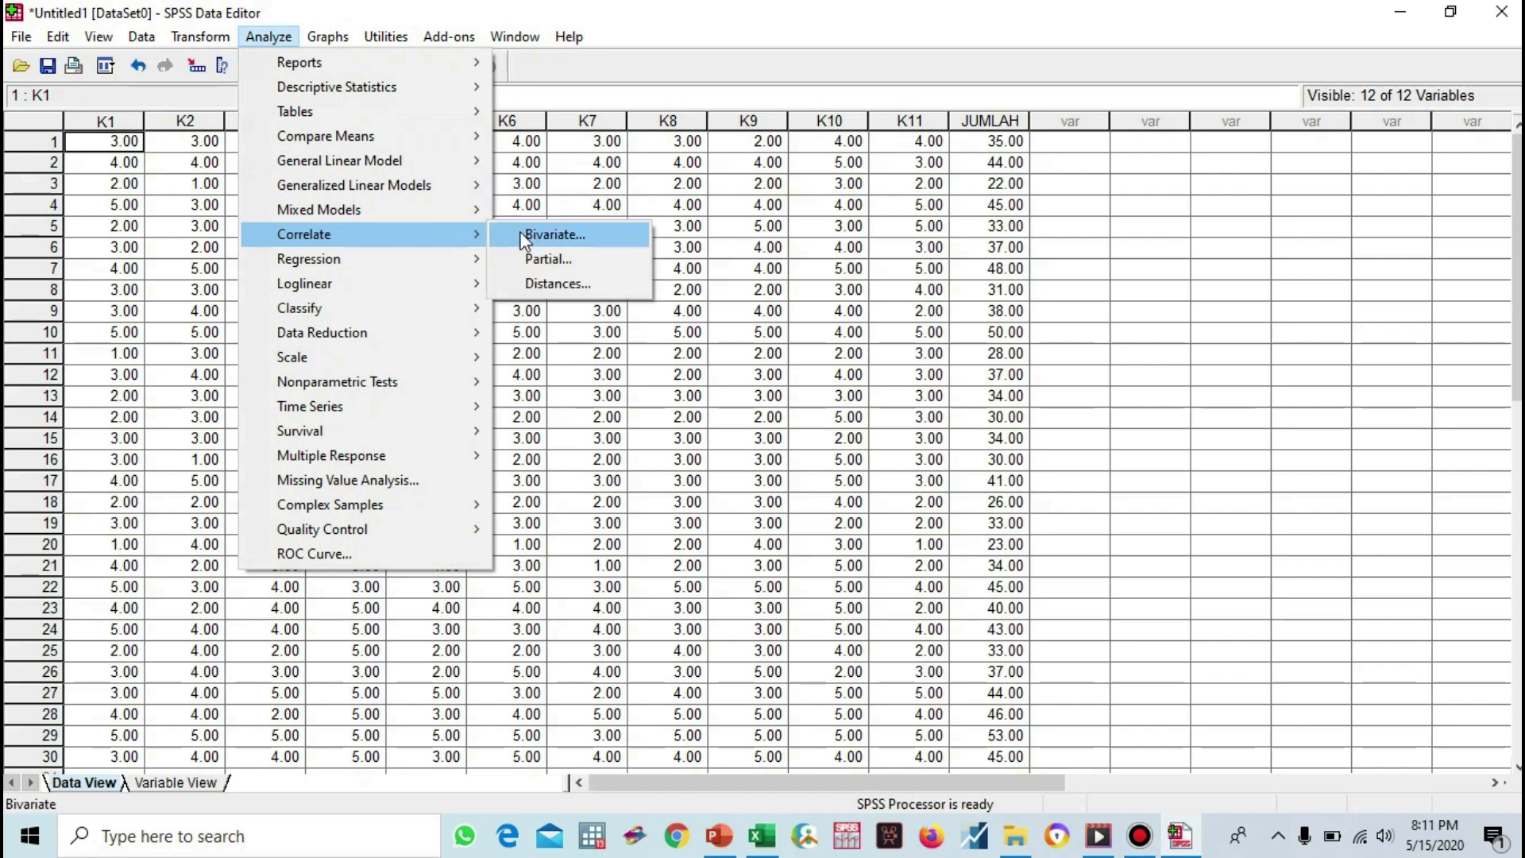
left_click(544, 233)
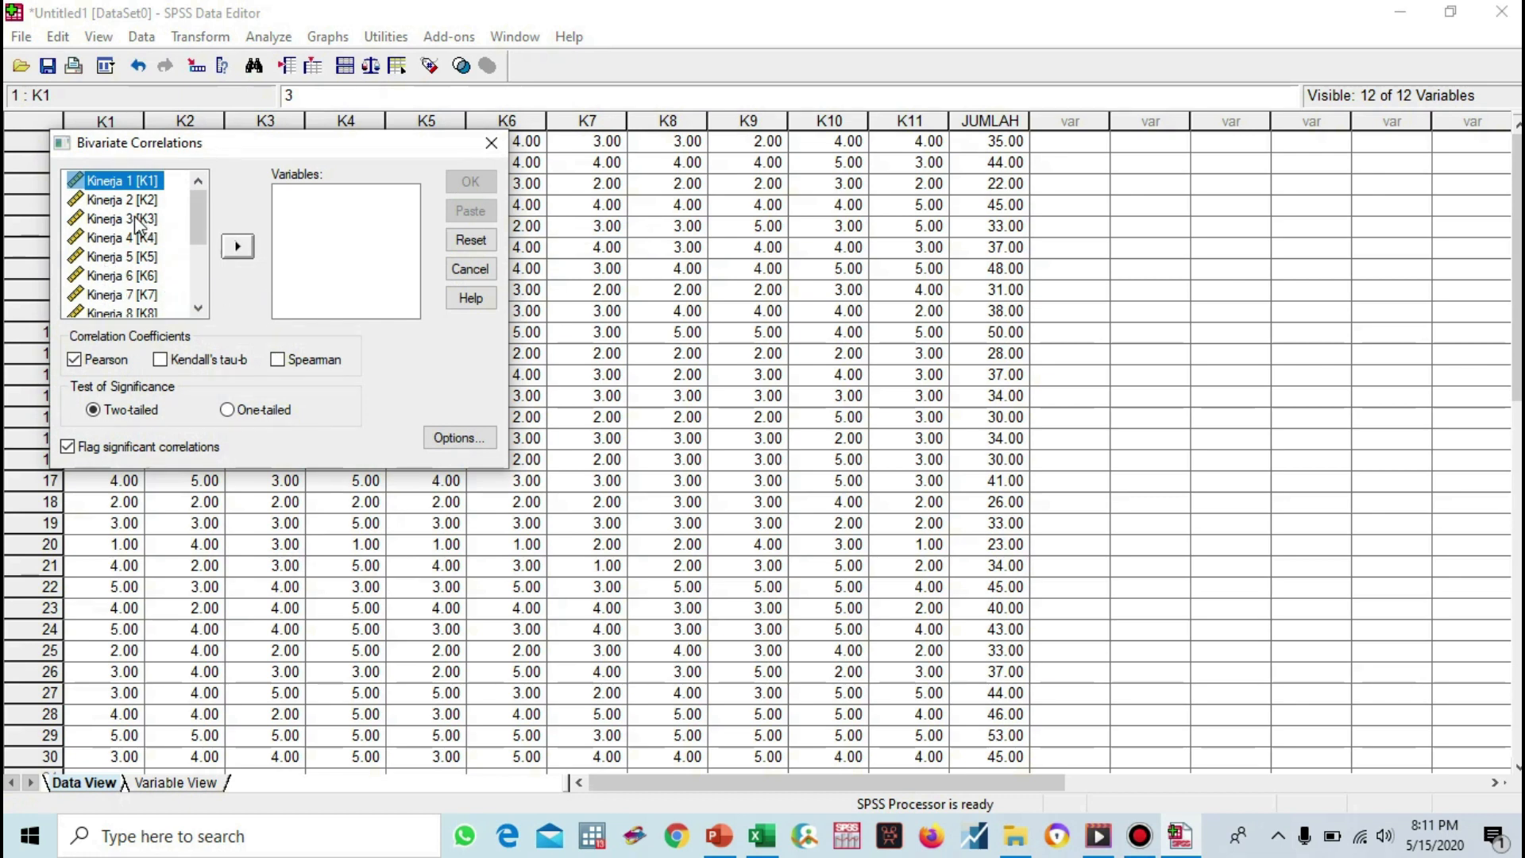
key("ctrl+a")
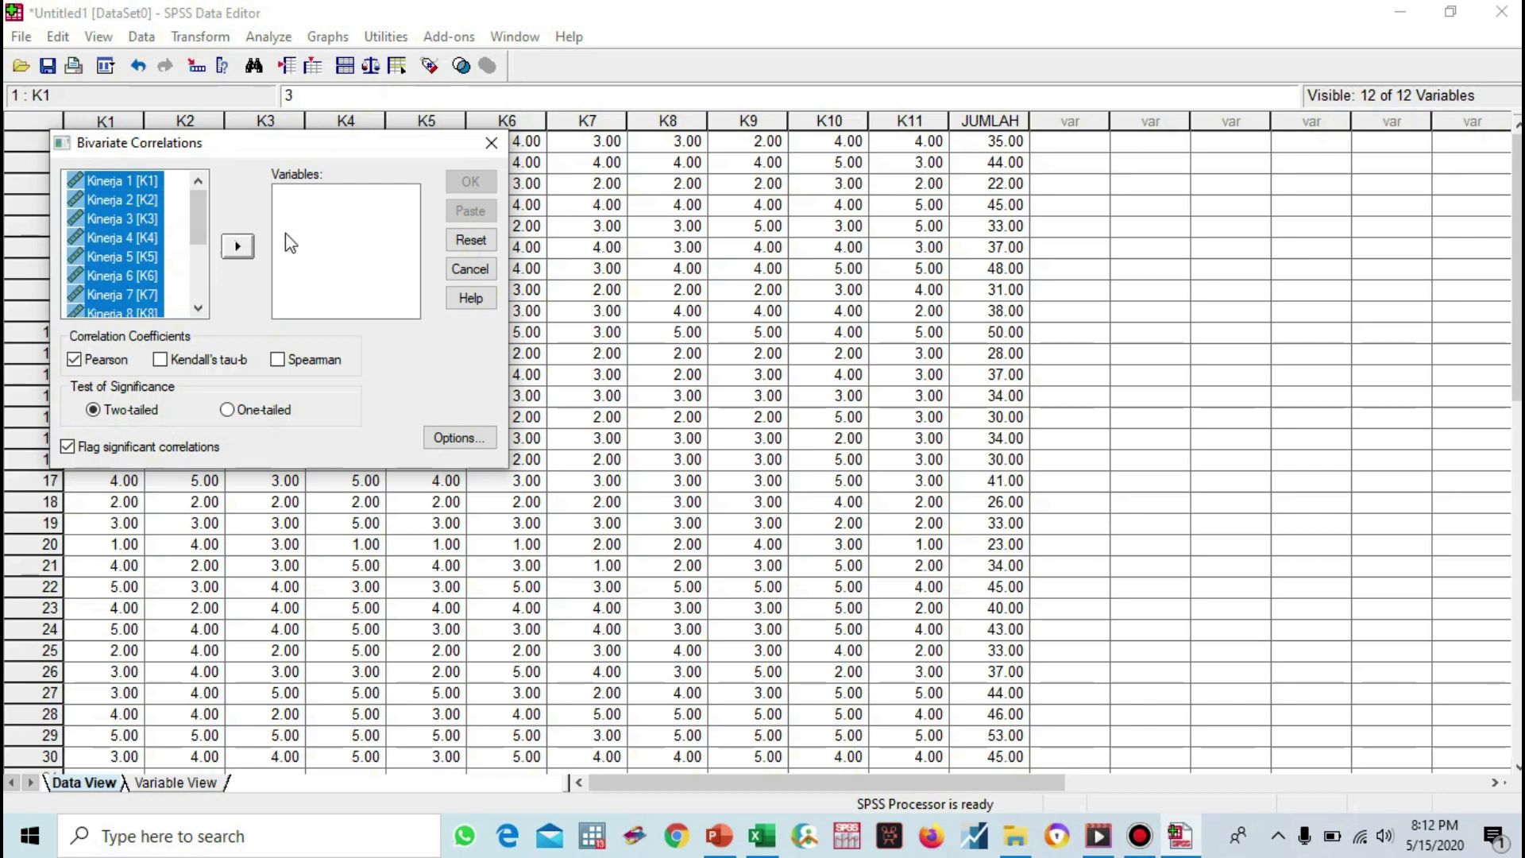
left_click(238, 247)
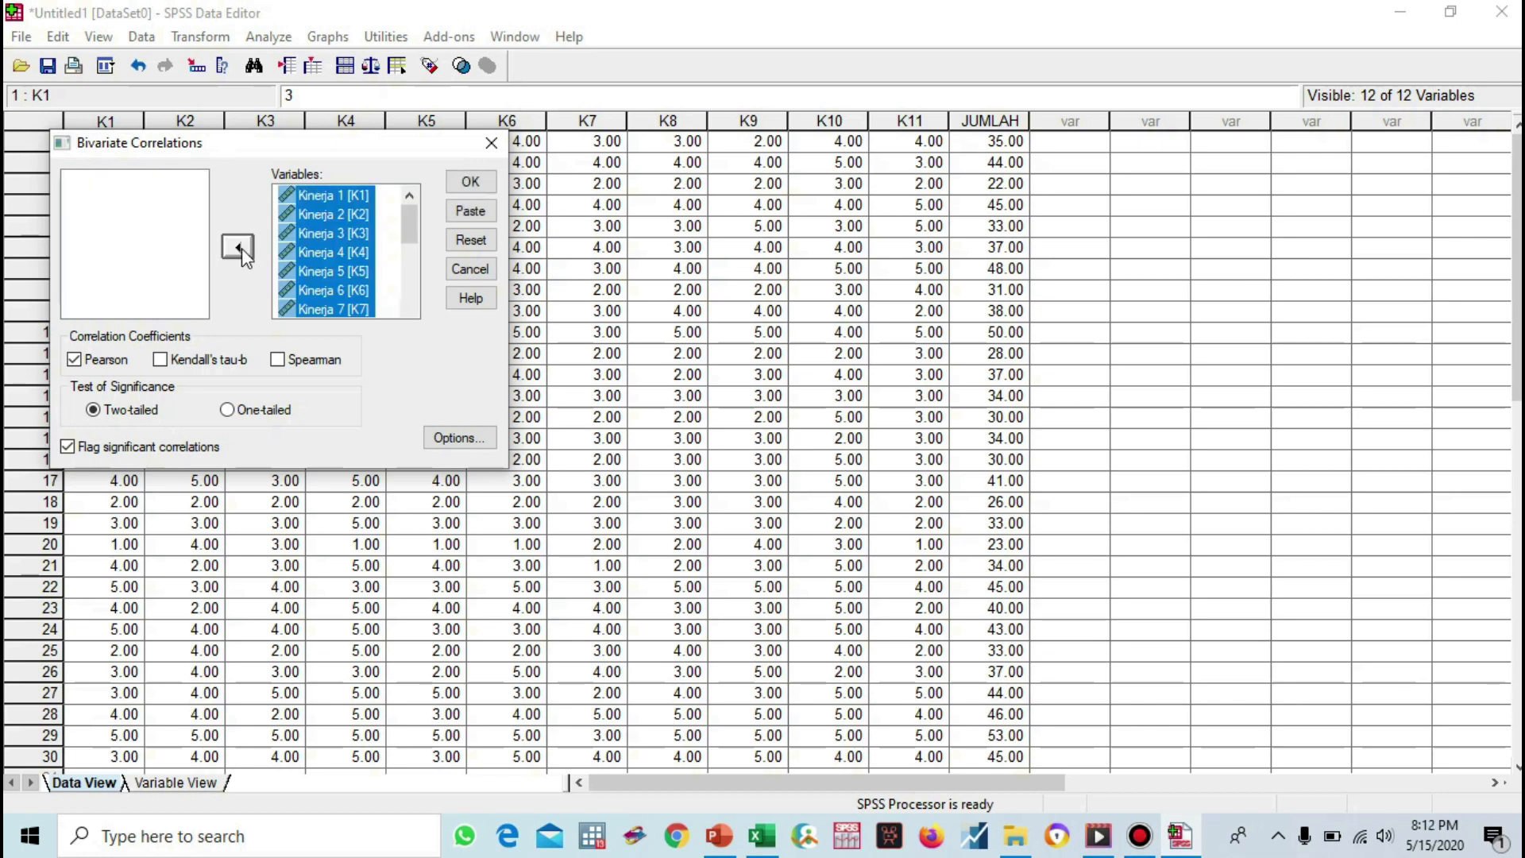
left_click(470, 182)
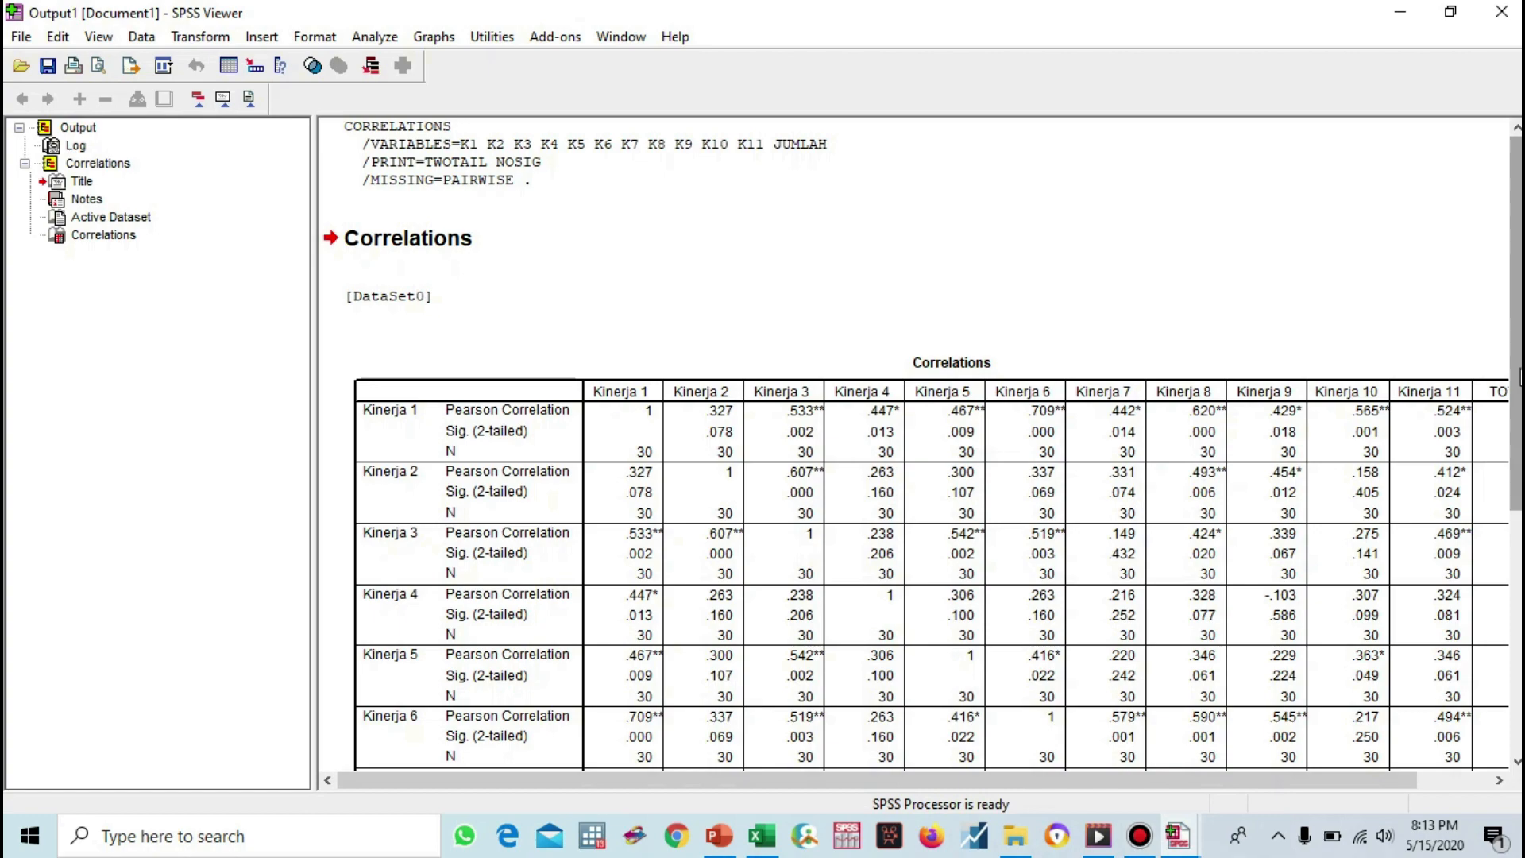
- Examine the Correlations table, comparing each Kinerja item's Pearson correlation and significance in the TOTAL row and column
scroll(922, 443, "down", 10)
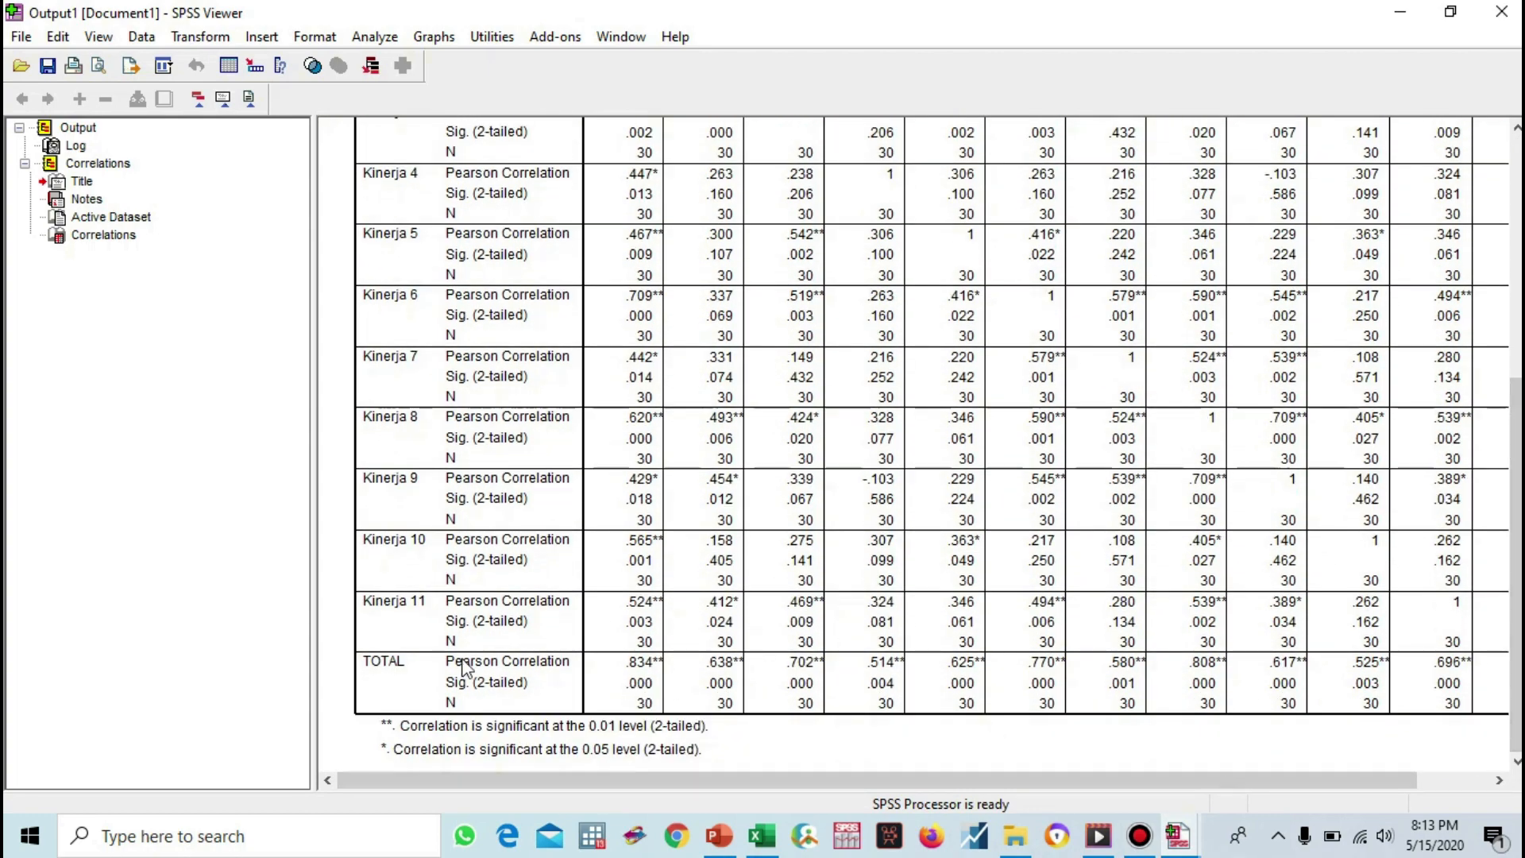
left_click_drag(1514, 731, 1513, 490)
left_click_drag(962, 783, 1034, 783)
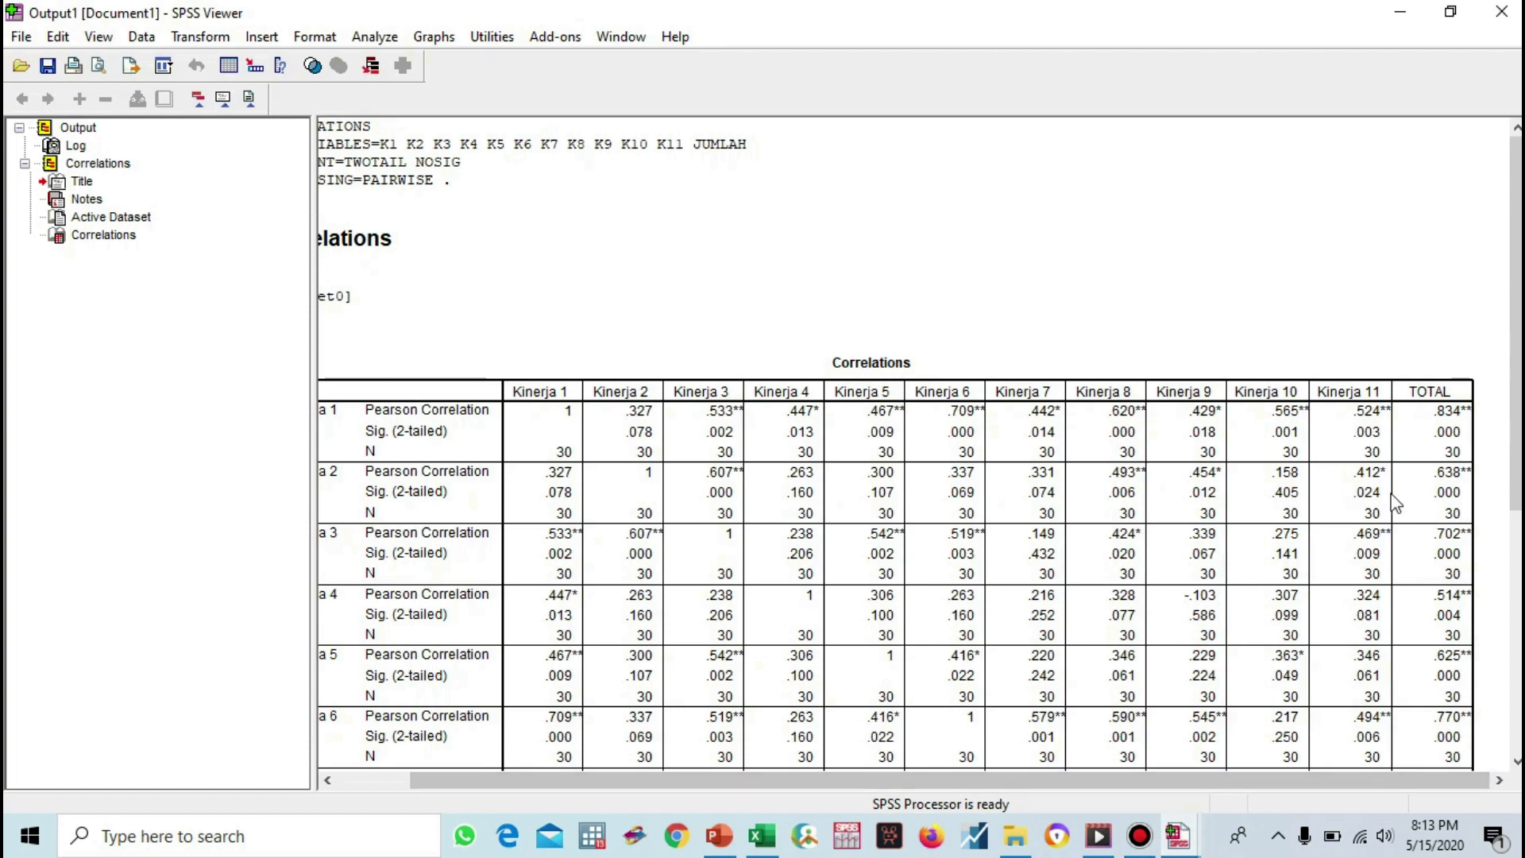
left_click_drag(1516, 433, 1516, 673)
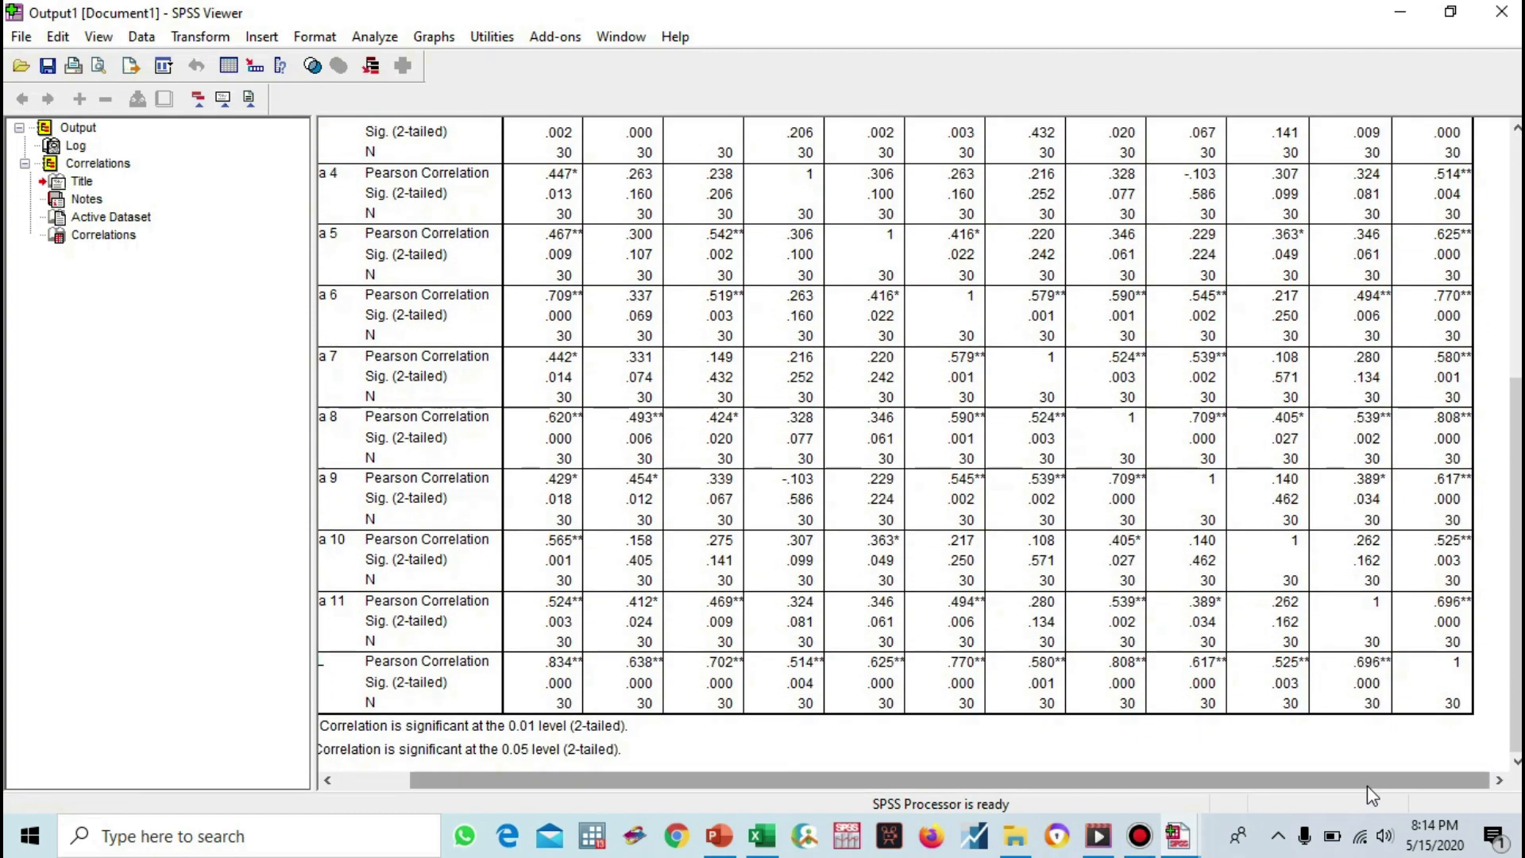
left_click_drag(1367, 785, 1285, 788)
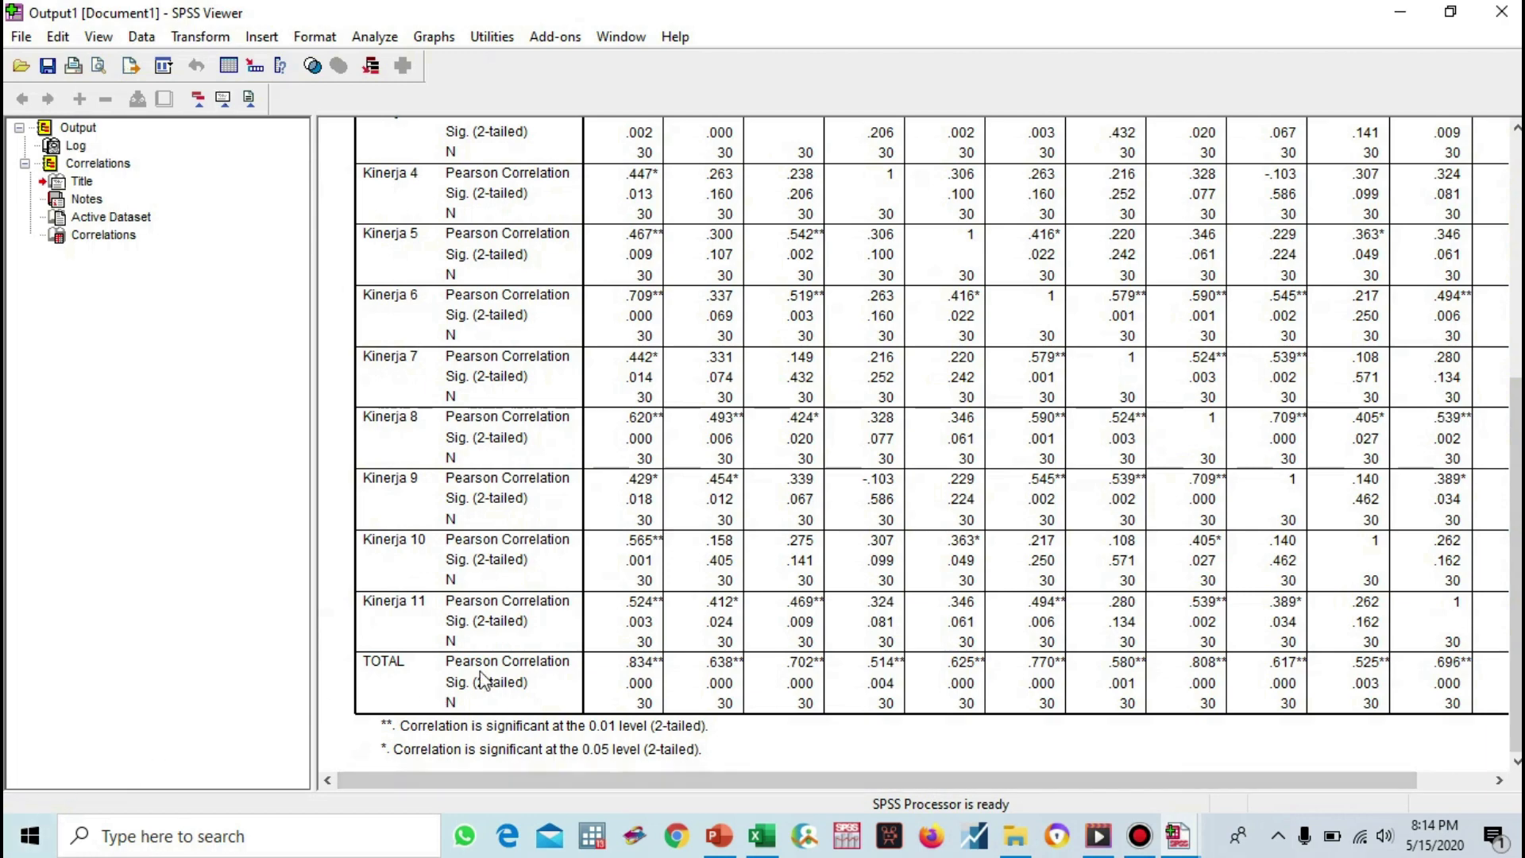
left_click_drag(1516, 558, 1516, 315)
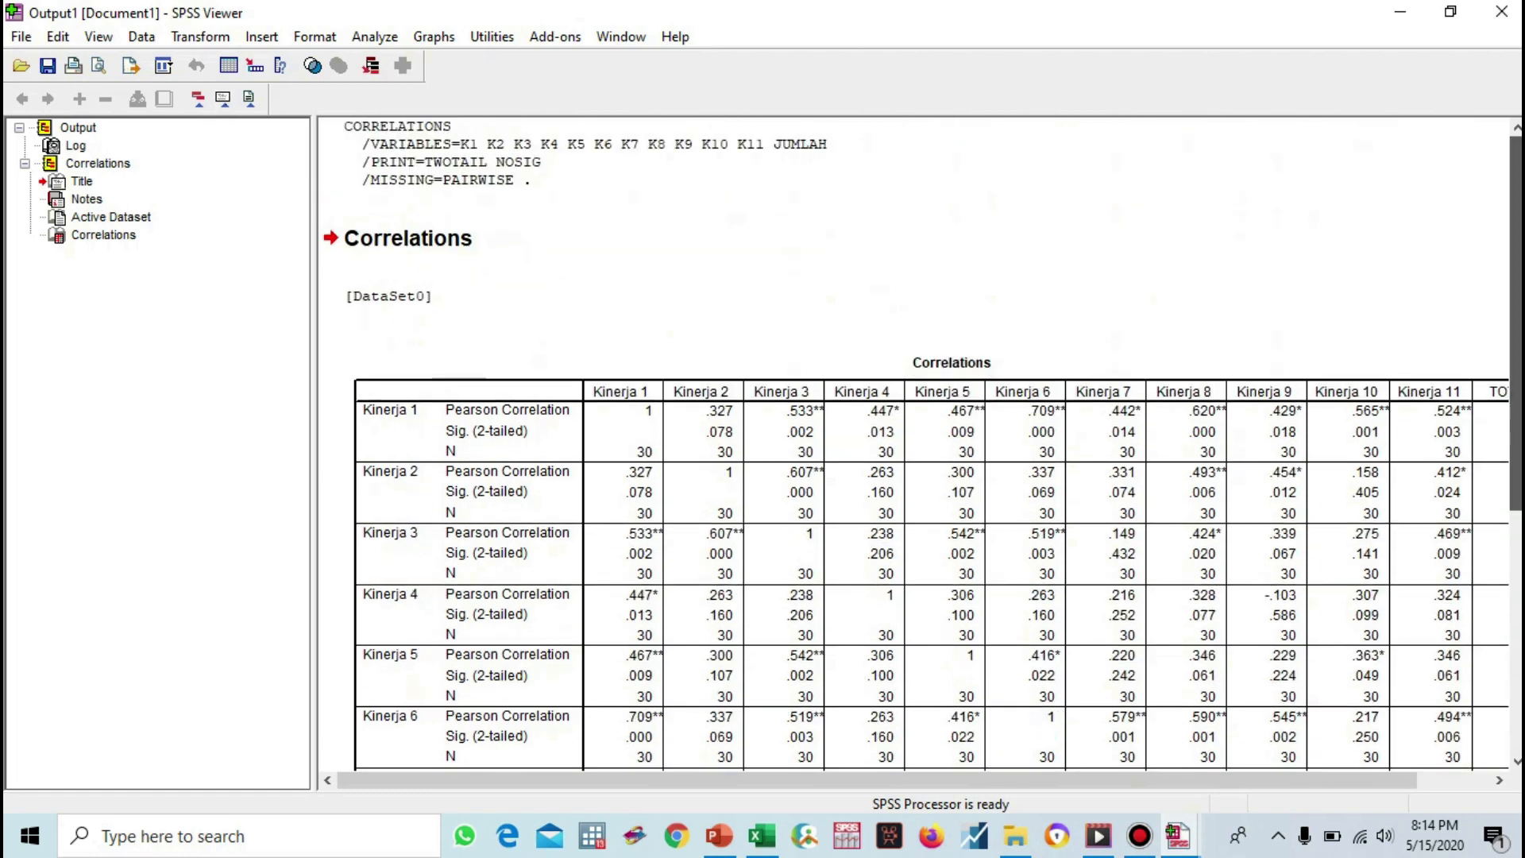
scroll(634, 421, "down", 3)
scroll(634, 421, "up", 3)
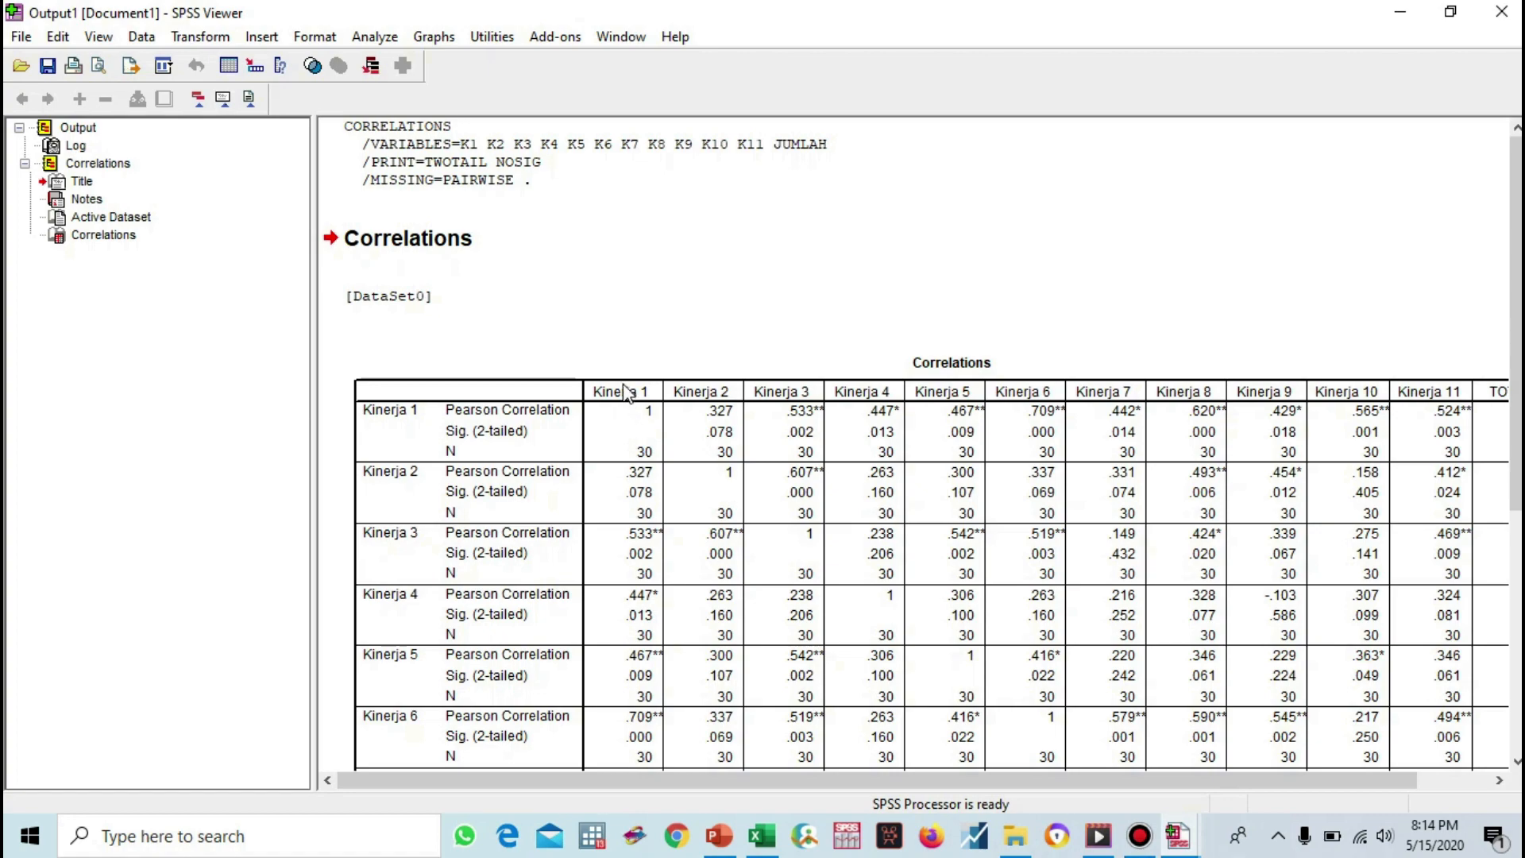
left_click_drag(1516, 230, 1515, 474)
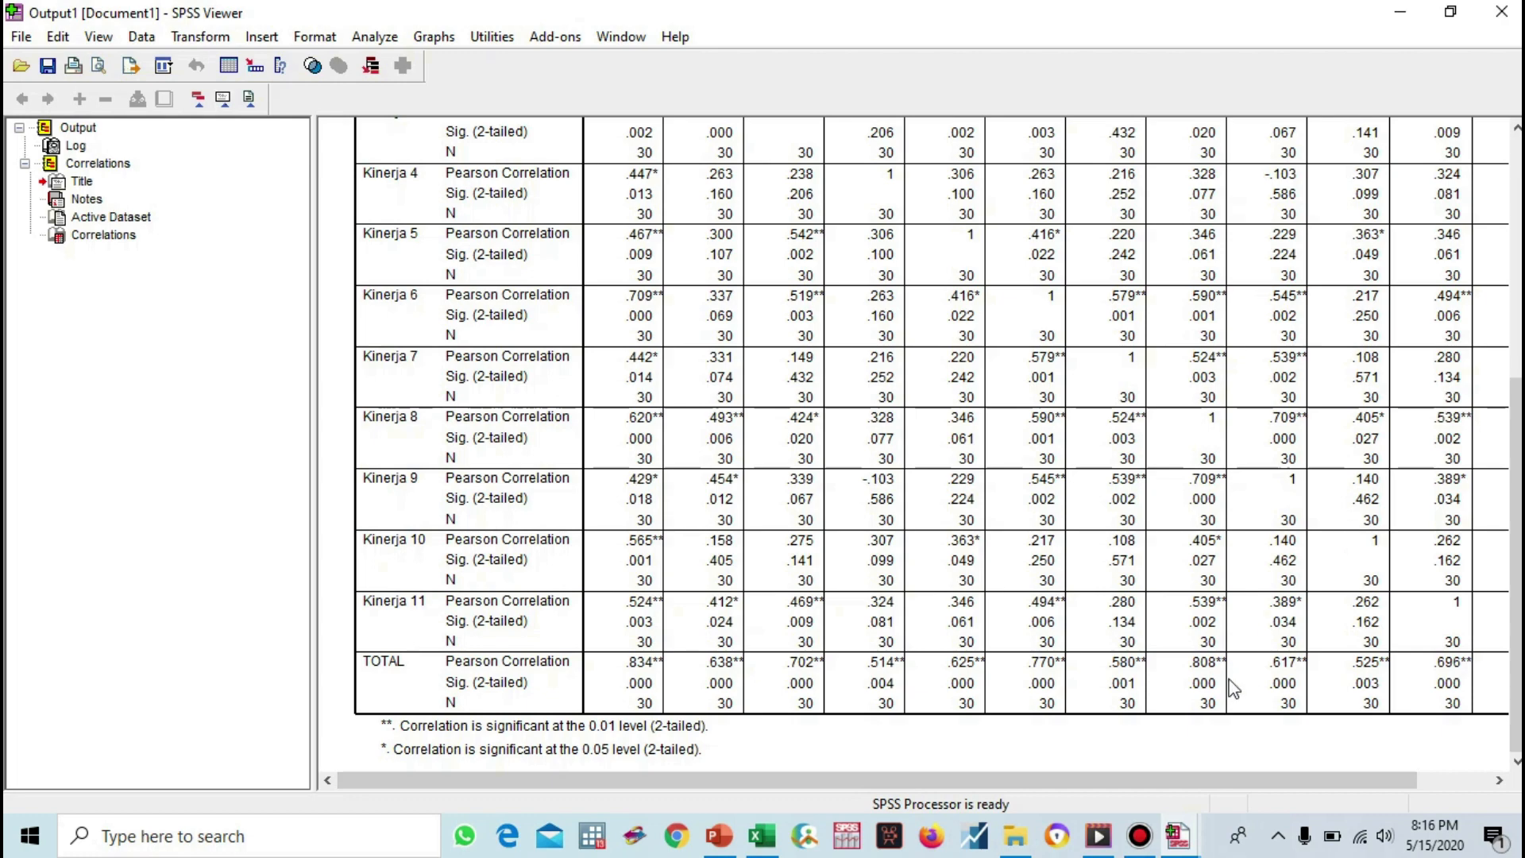
- Return to the data set and set up a Reliability Analysis with the Alpha model, adding all variables as items
left_click(1184, 842)
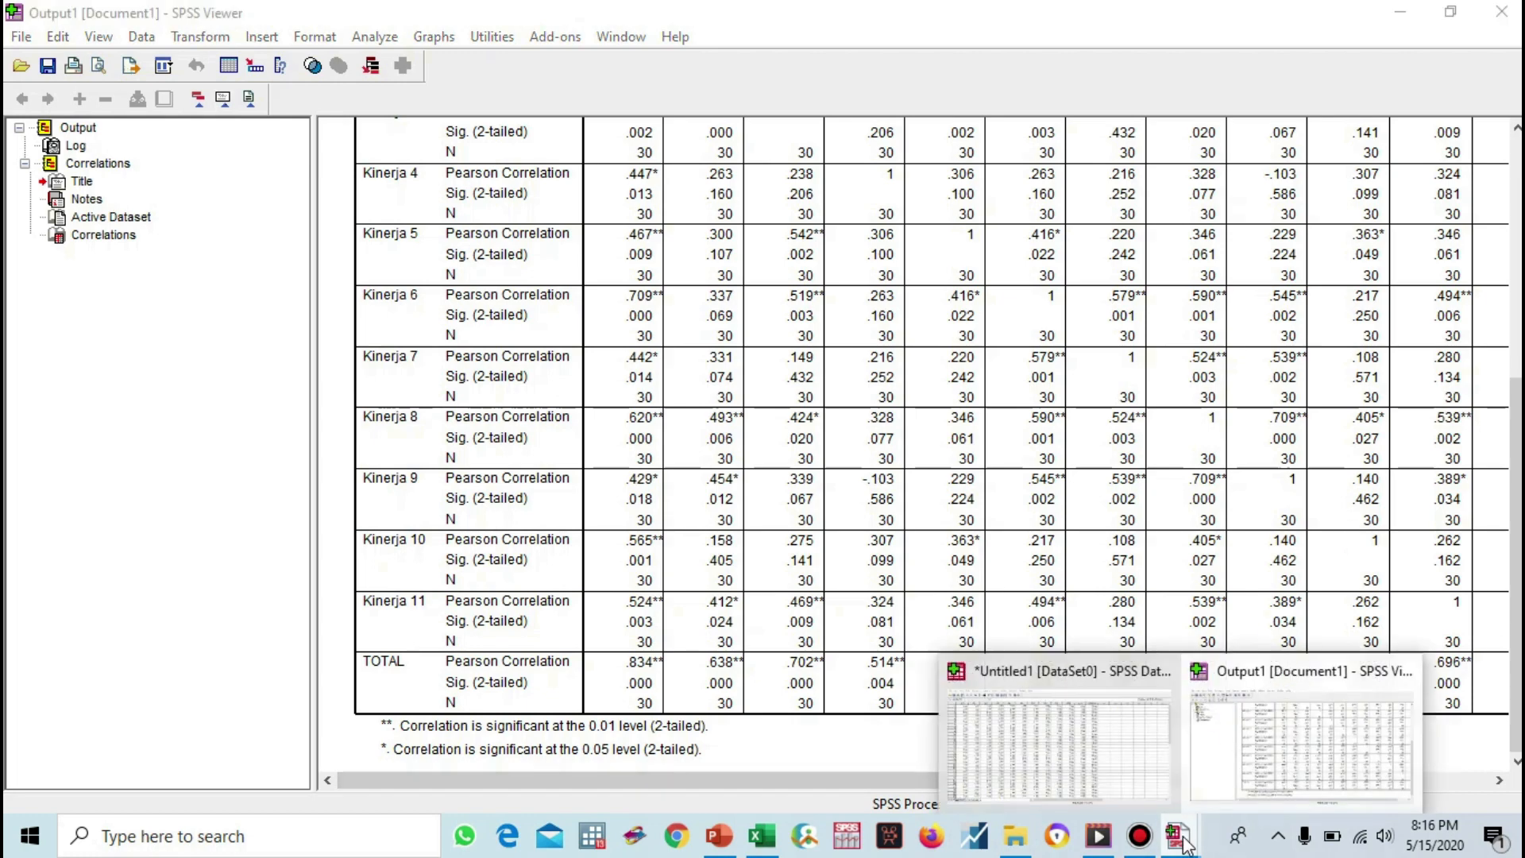
left_click(1088, 742)
left_click(274, 38)
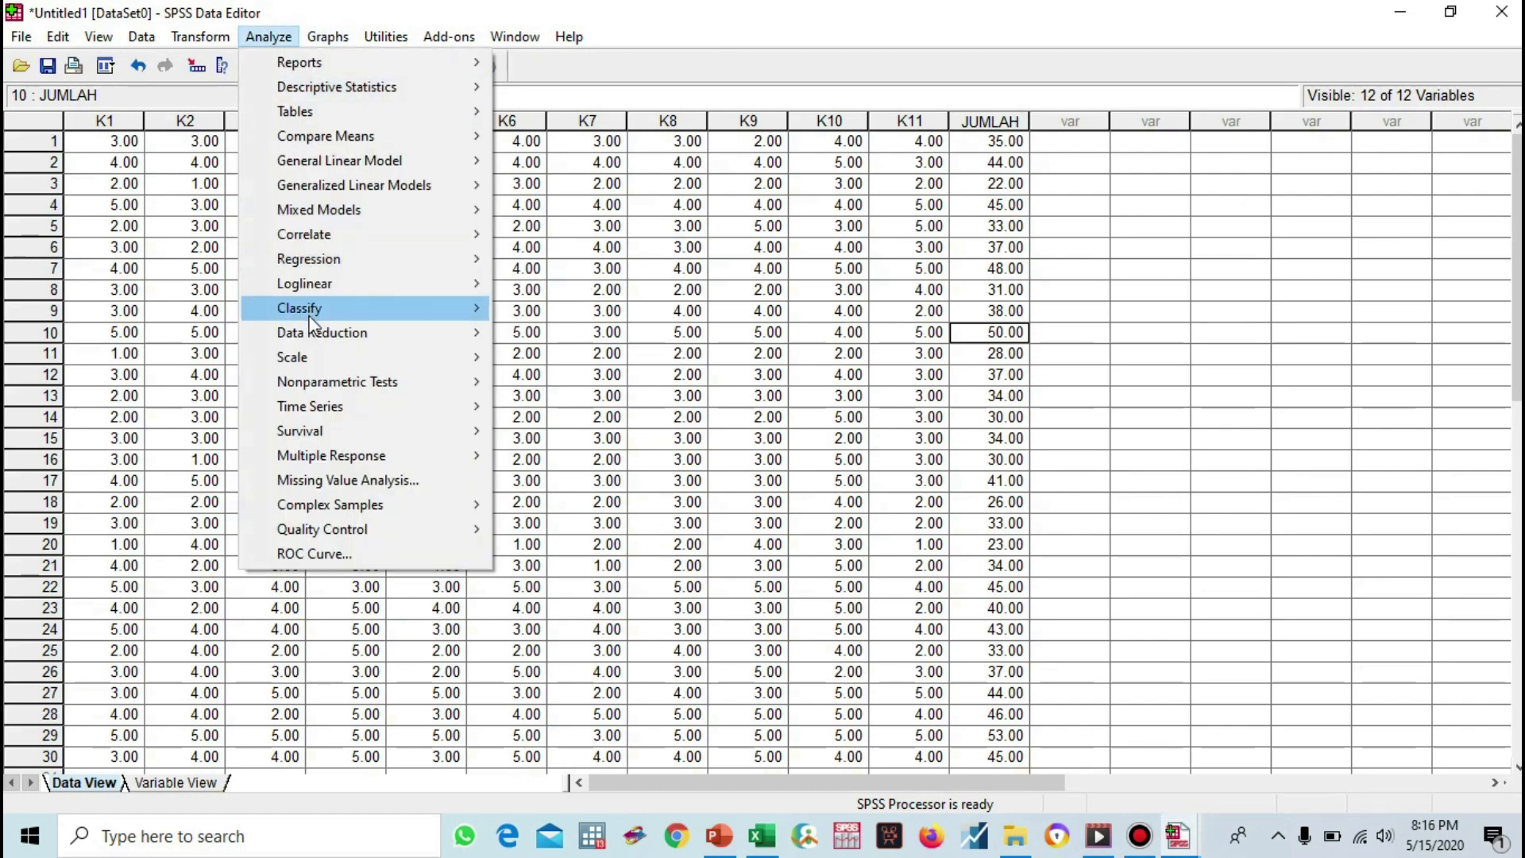
mouse_move(311, 361)
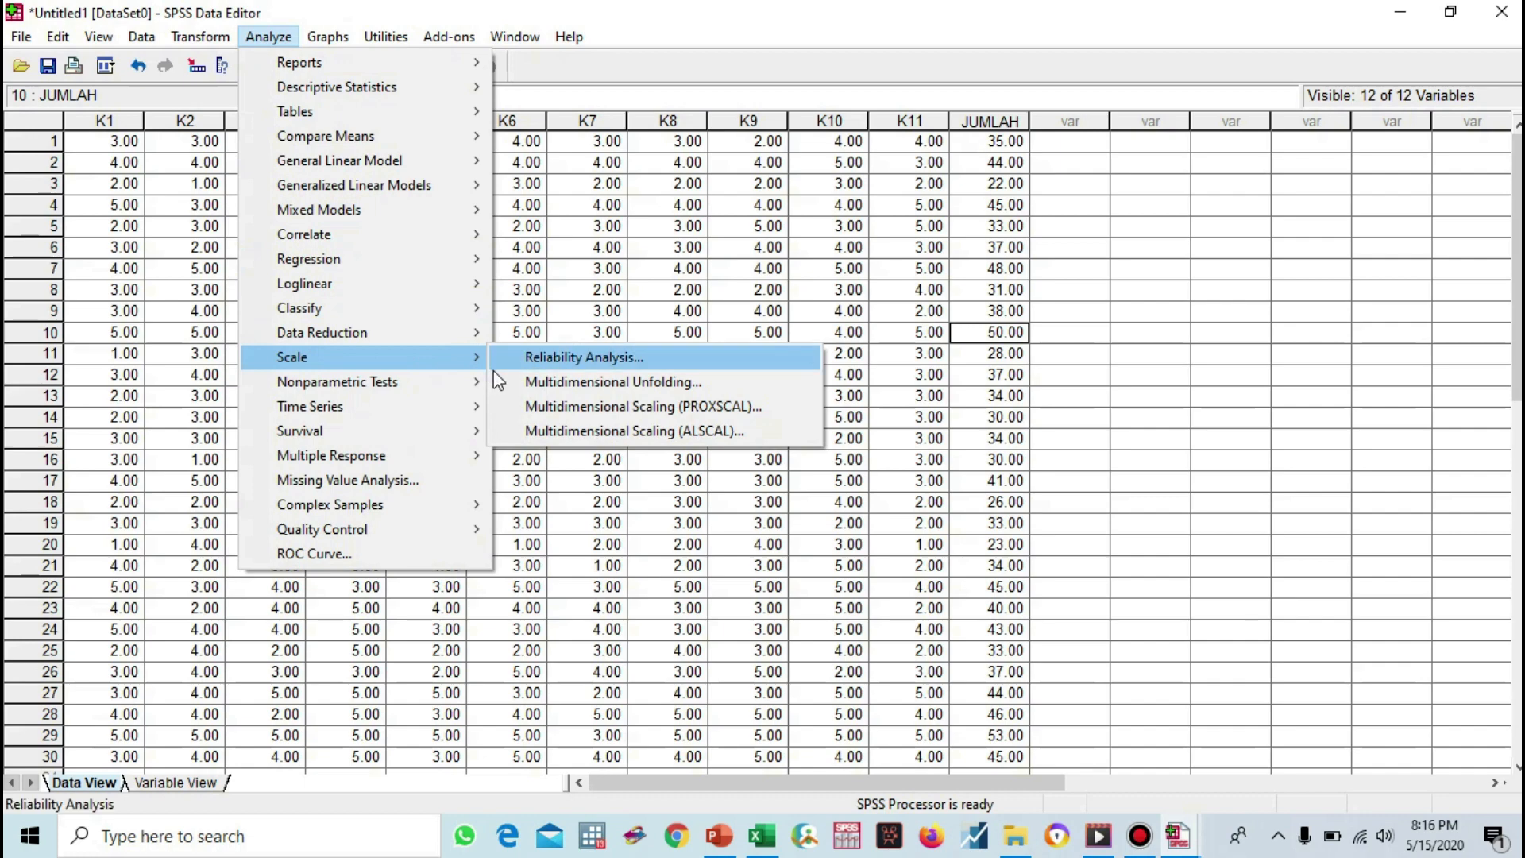
left_click(548, 359)
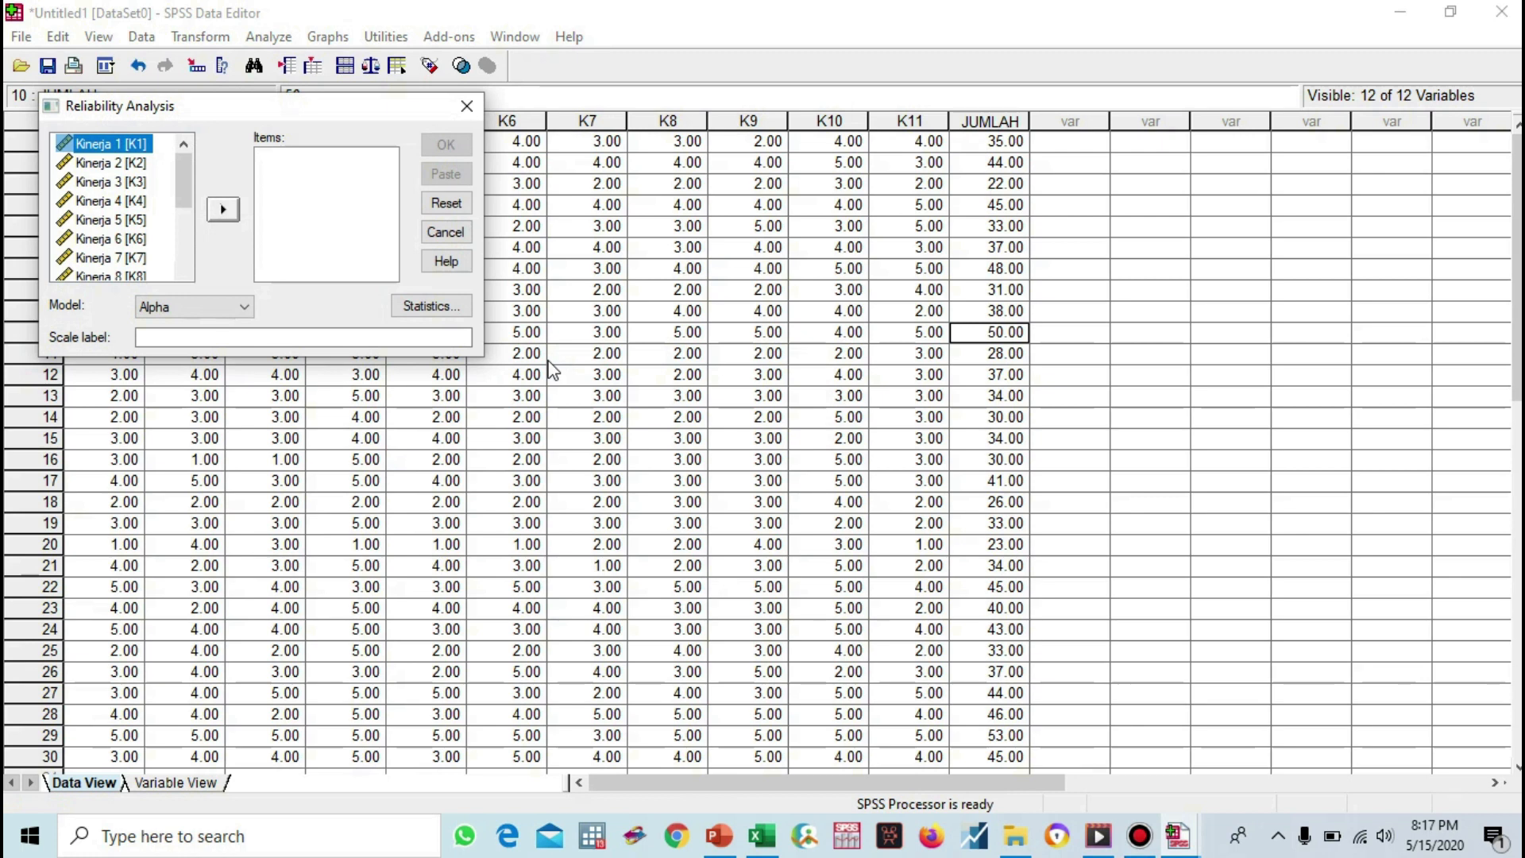
key("ctrl+a")
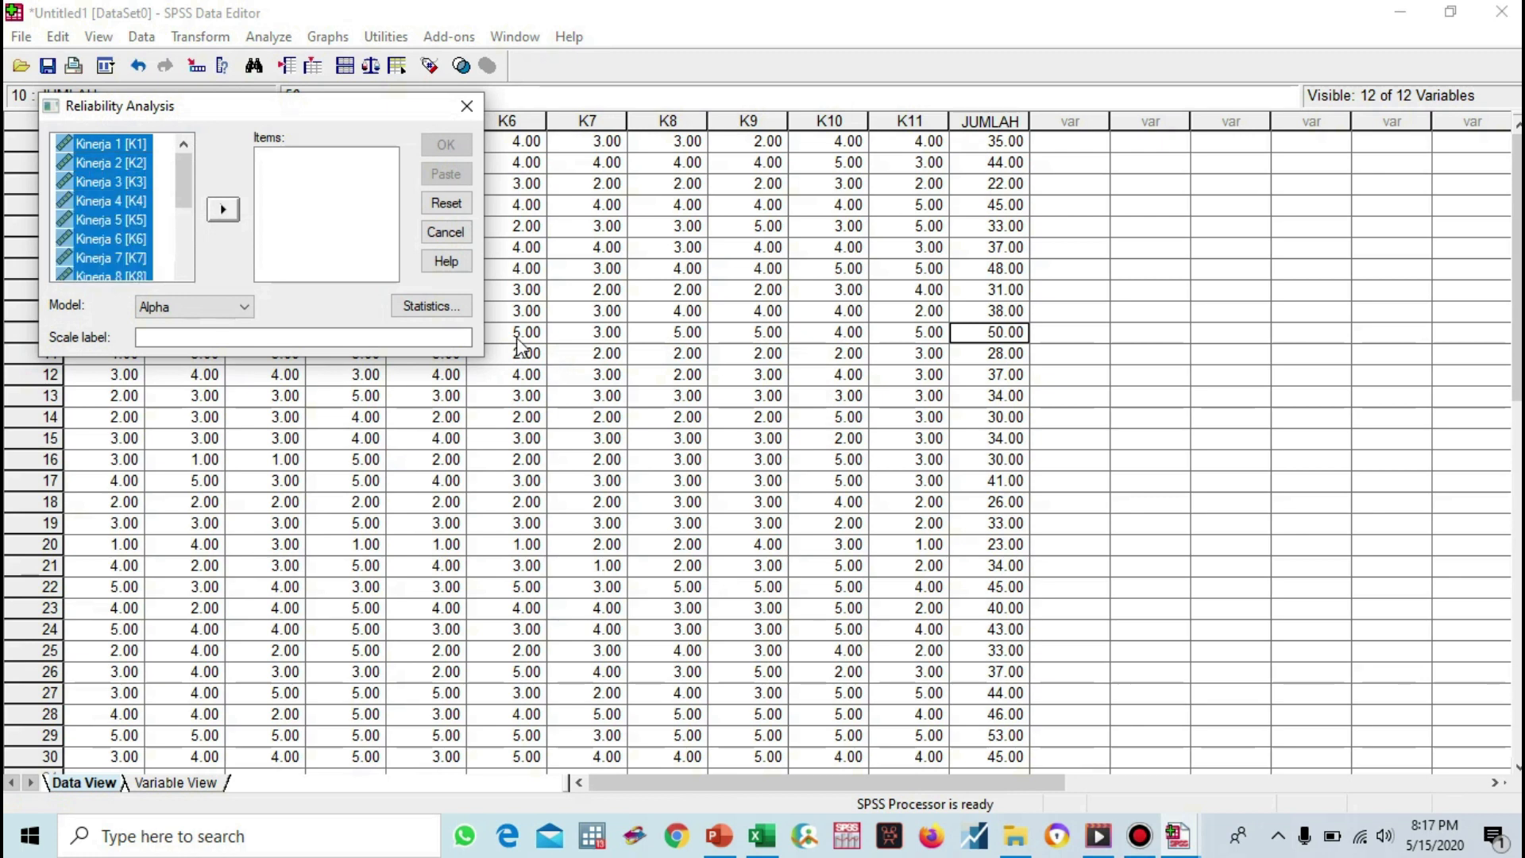
left_click(226, 211)
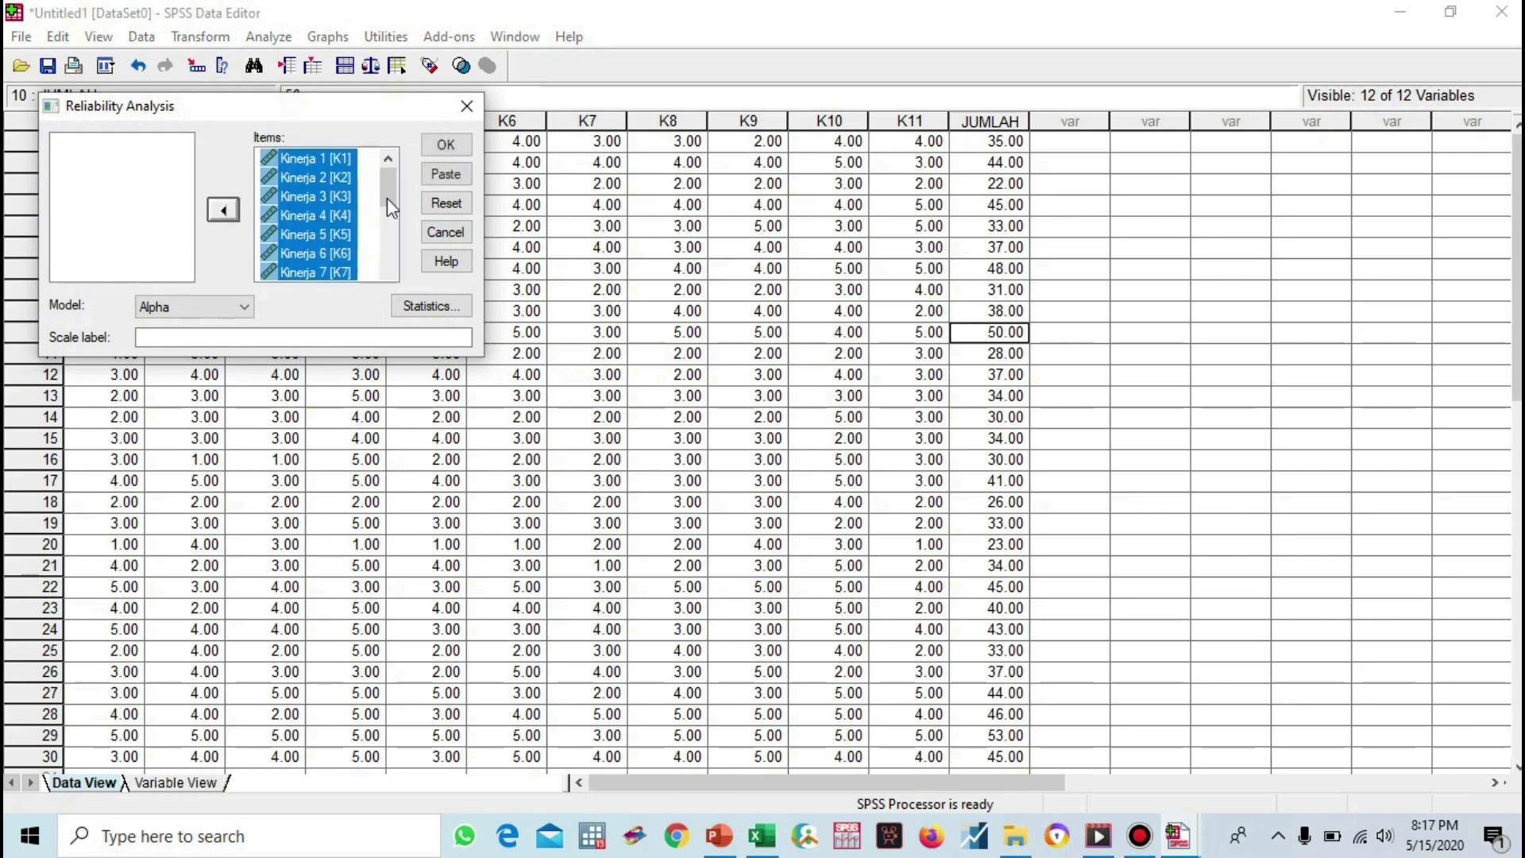
- Remove TOTAL [JUMLAH] from the reliability items and run the analysis on K1 to K11
left_click_drag(395, 196, 389, 272)
left_click(348, 235)
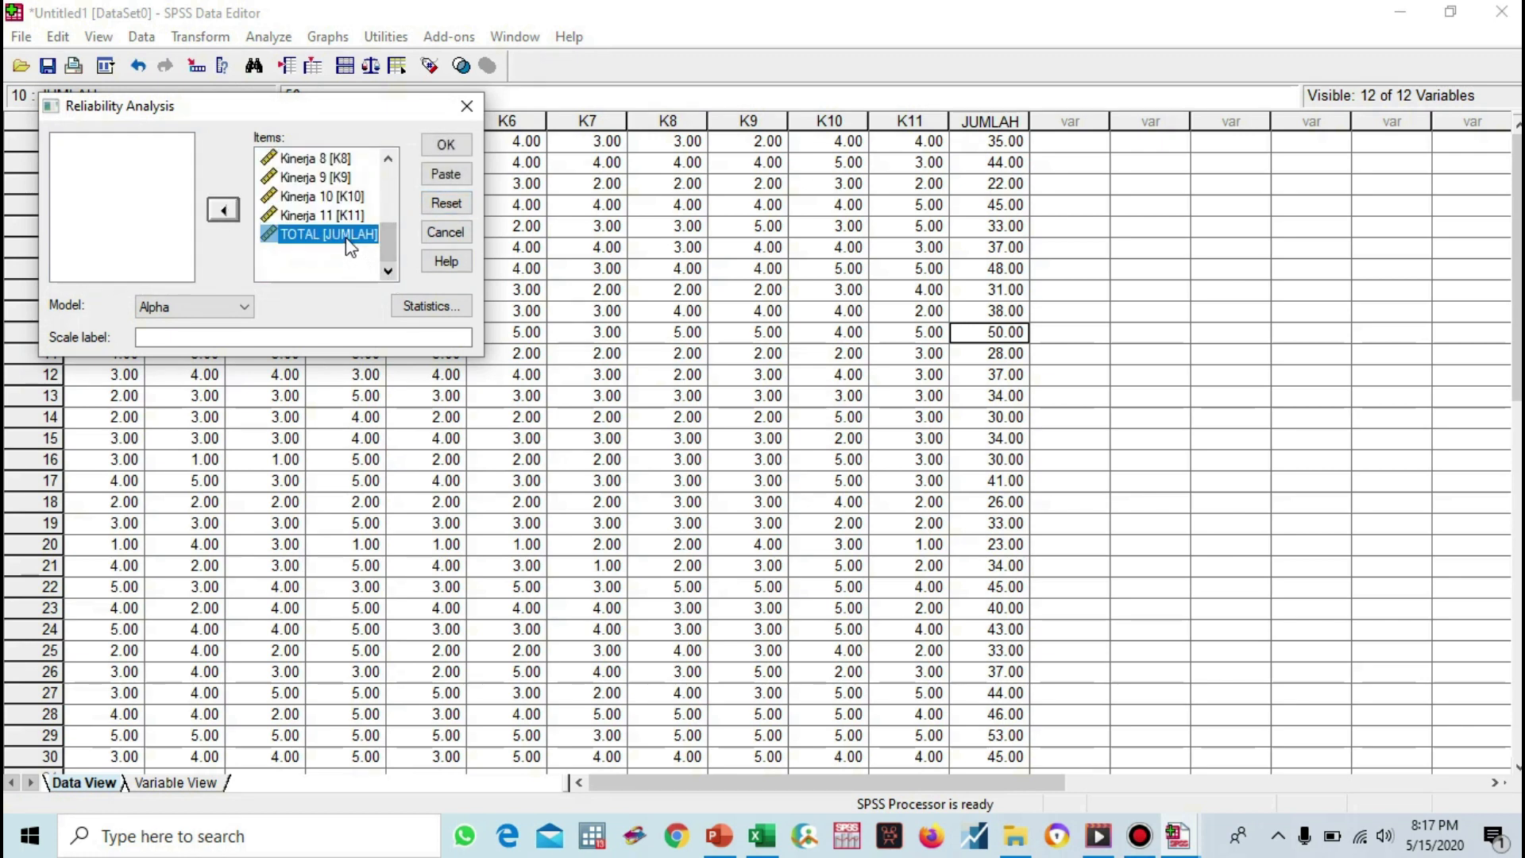
left_click(229, 210)
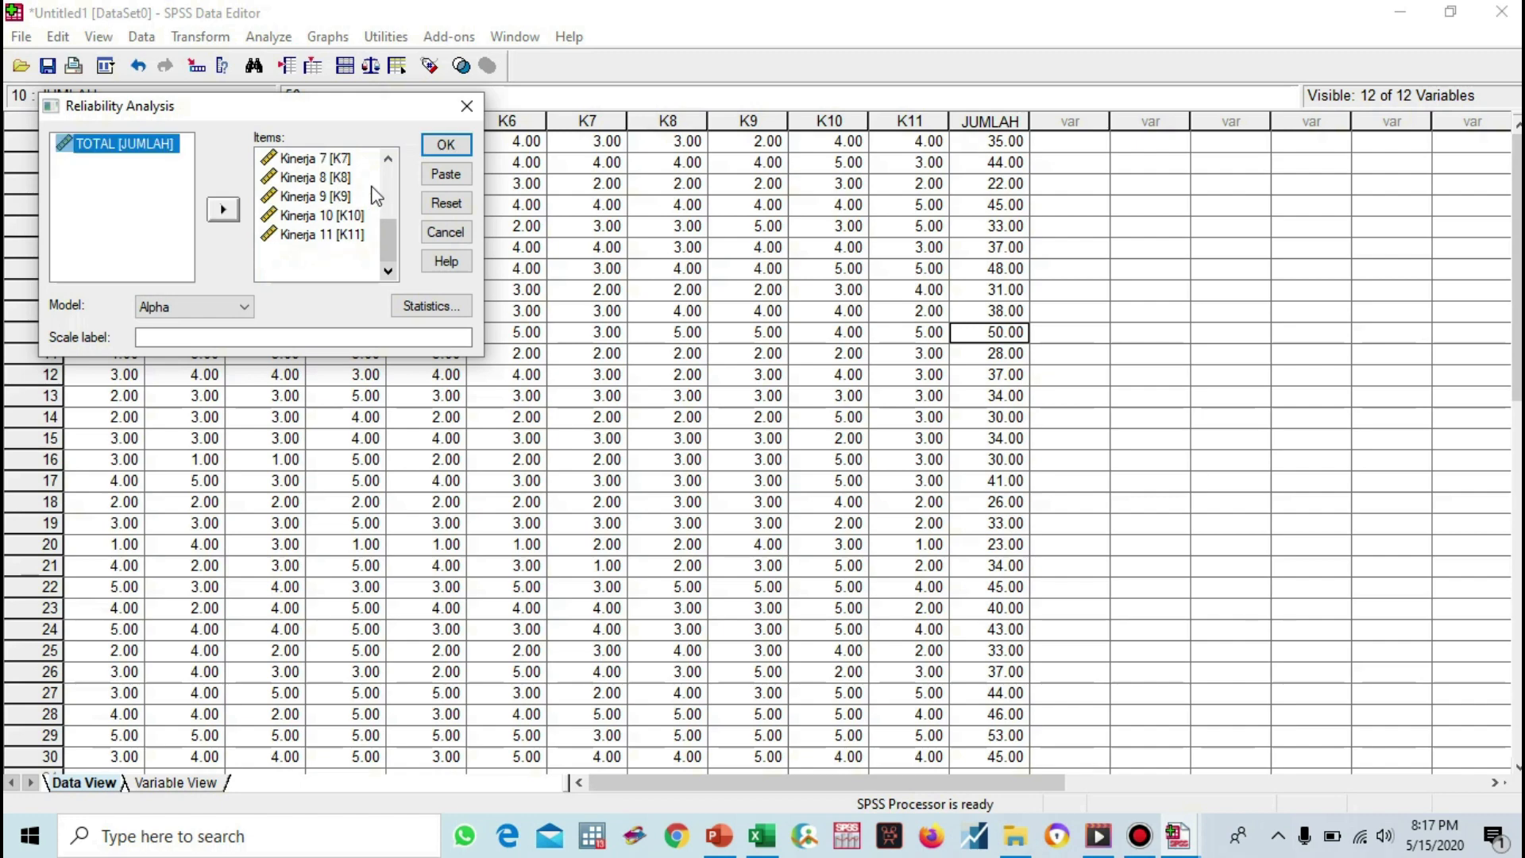
left_click(444, 146)
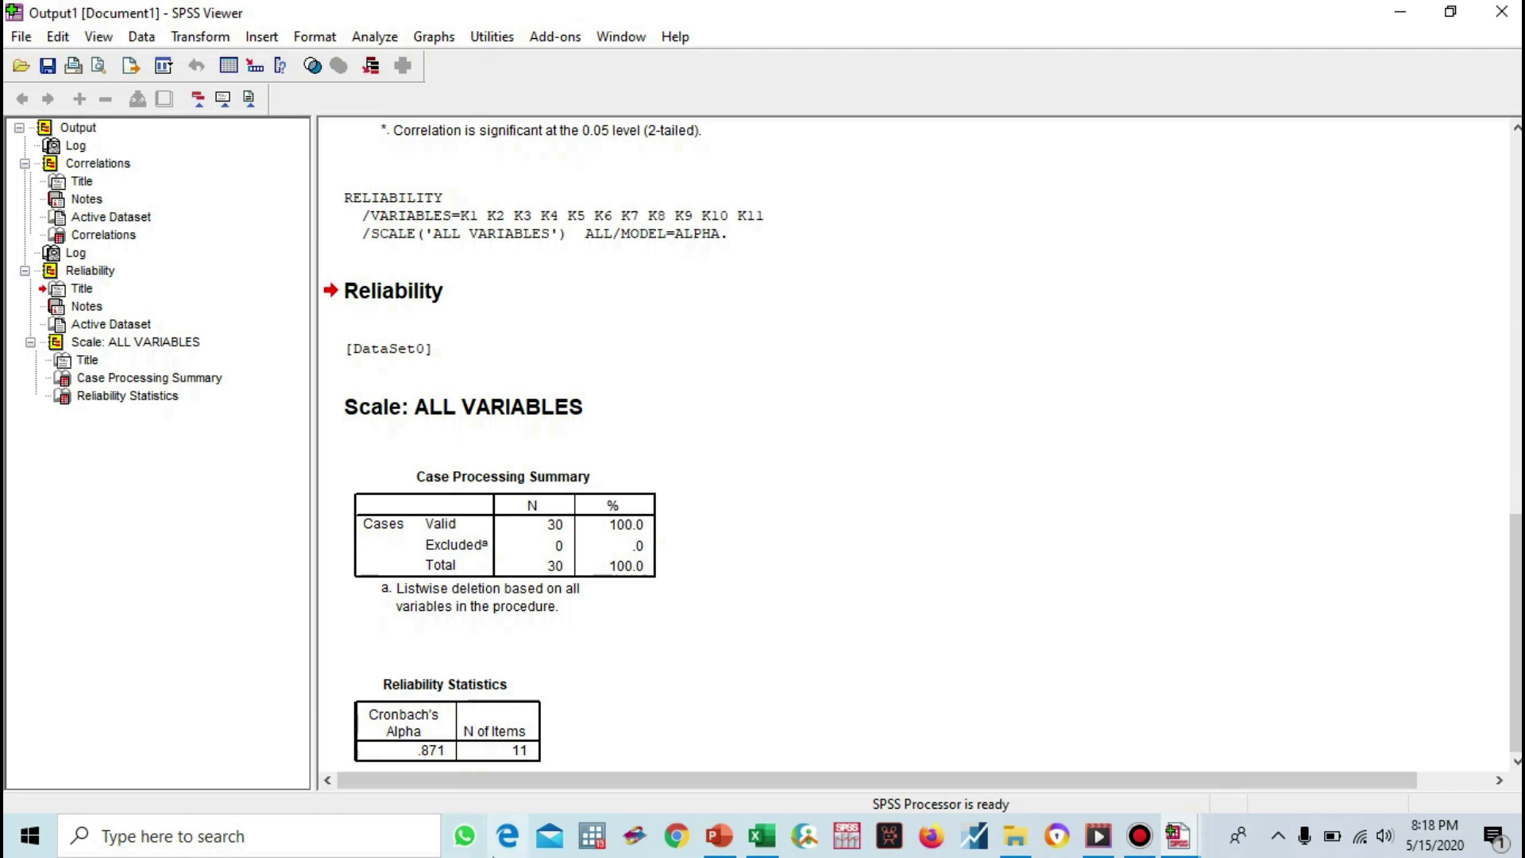
- Return to the data set and set up another Reliability Analysis with K1 to K11 as items, leaving out TOTAL [JUMLAH]
left_click(1185, 846)
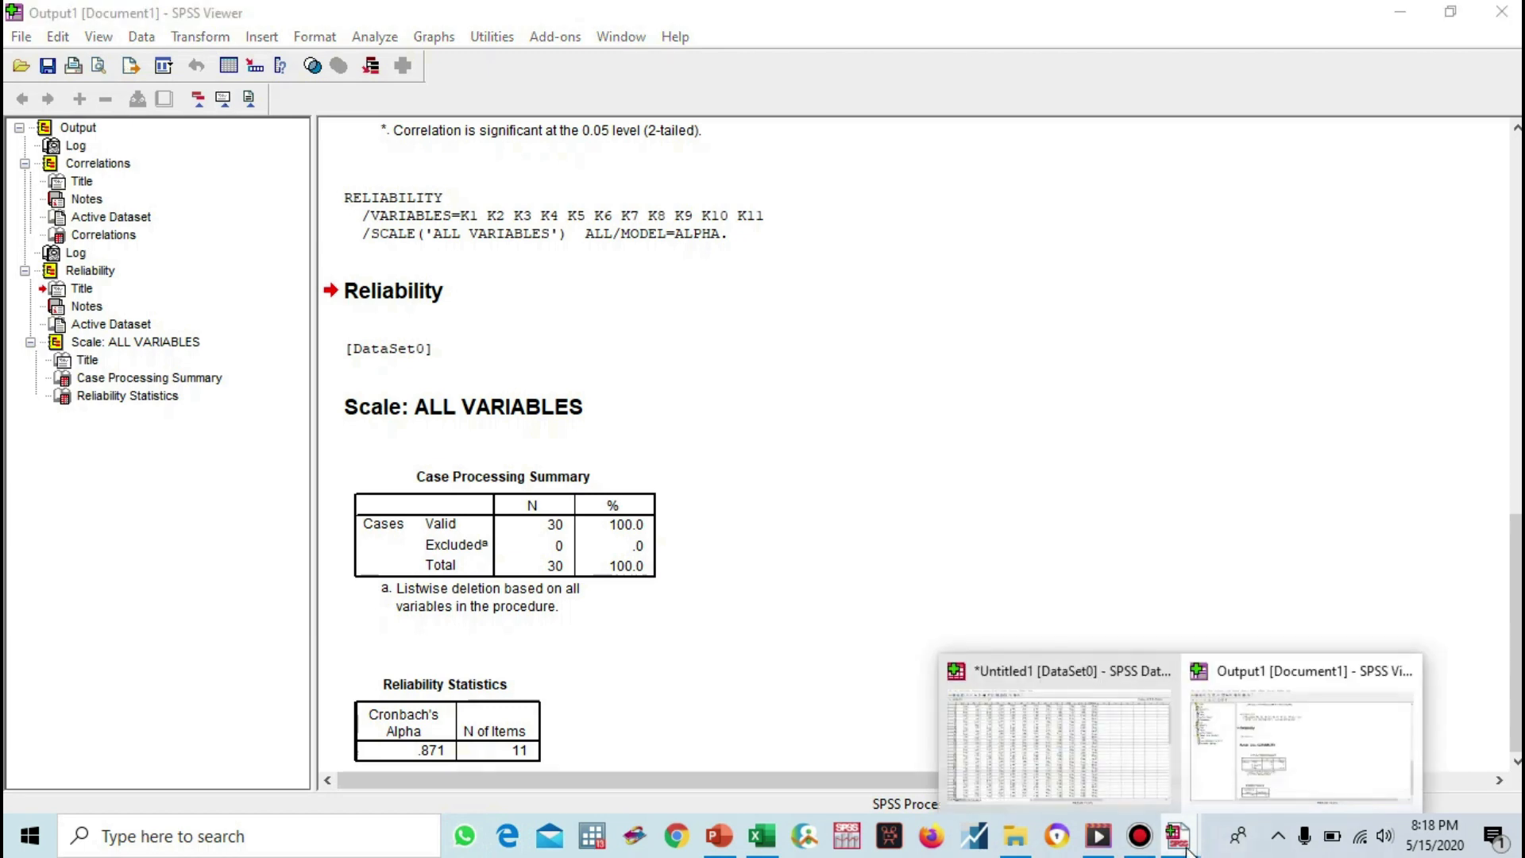
left_click(1043, 748)
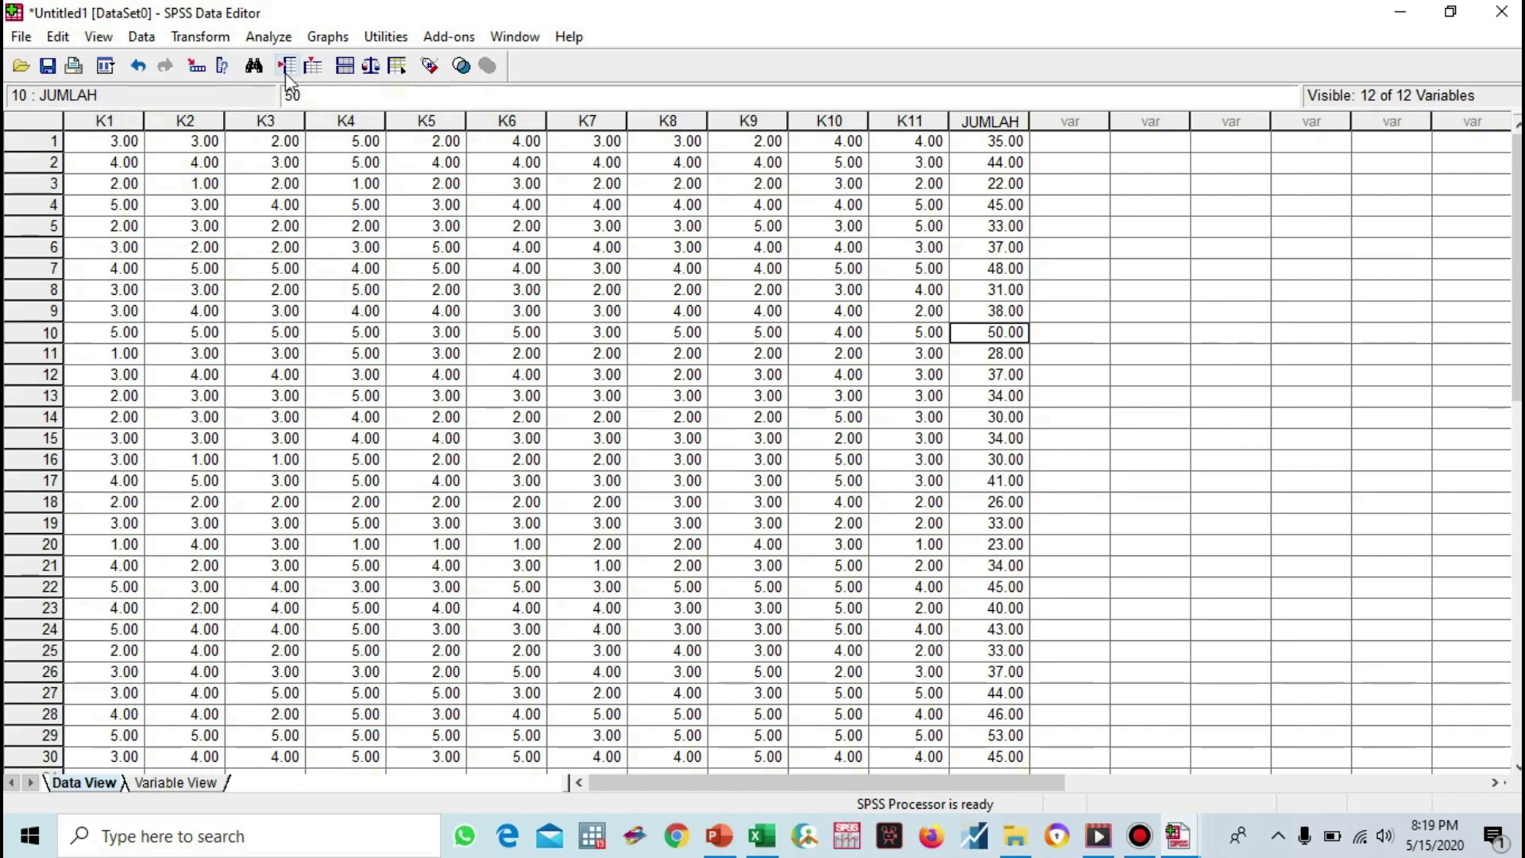
left_click(276, 40)
mouse_move(316, 354)
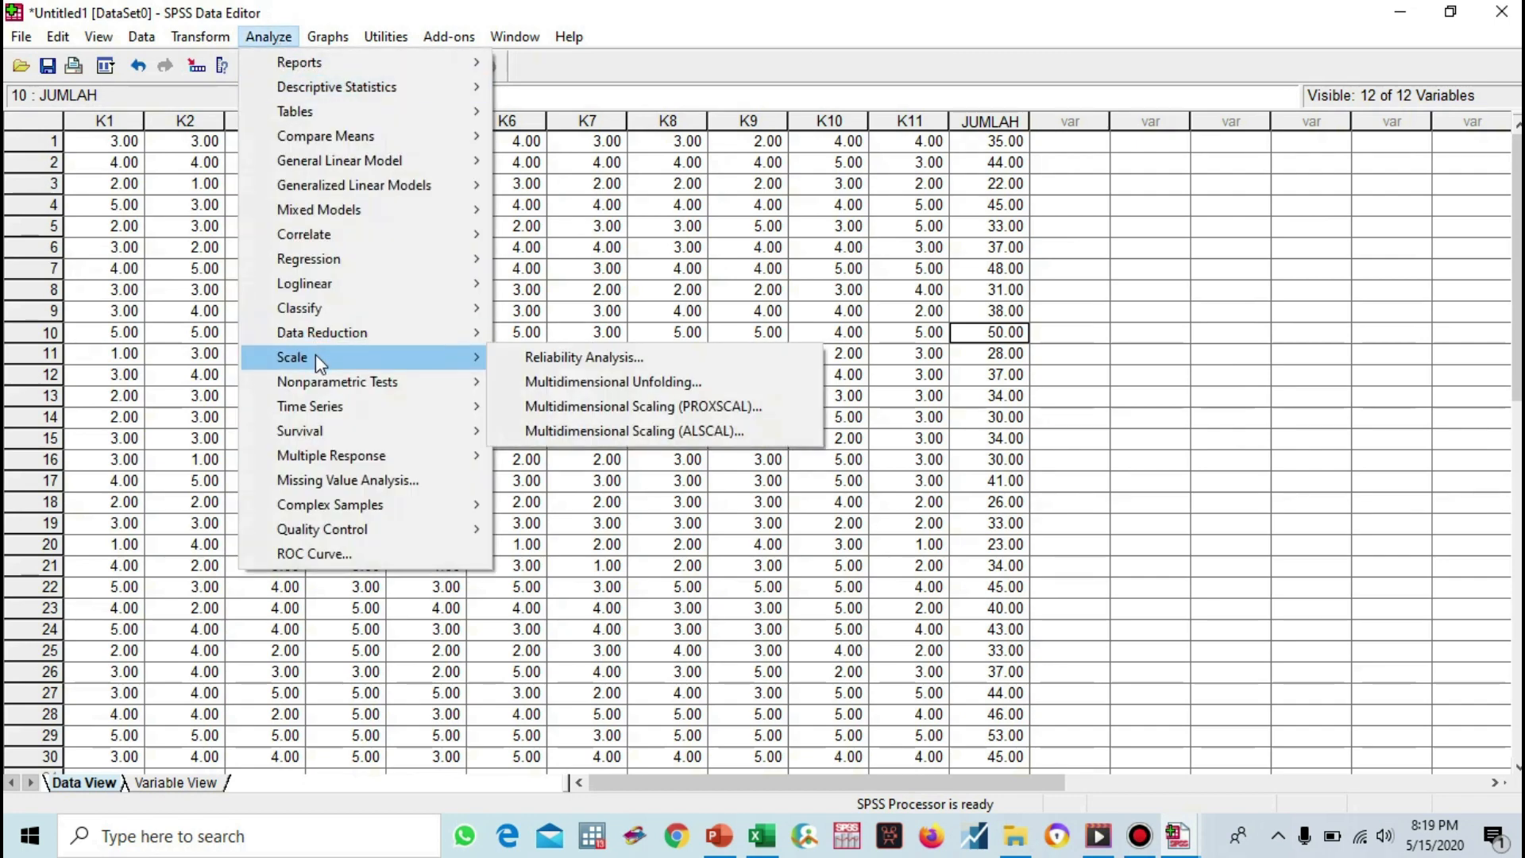
left_click(532, 360)
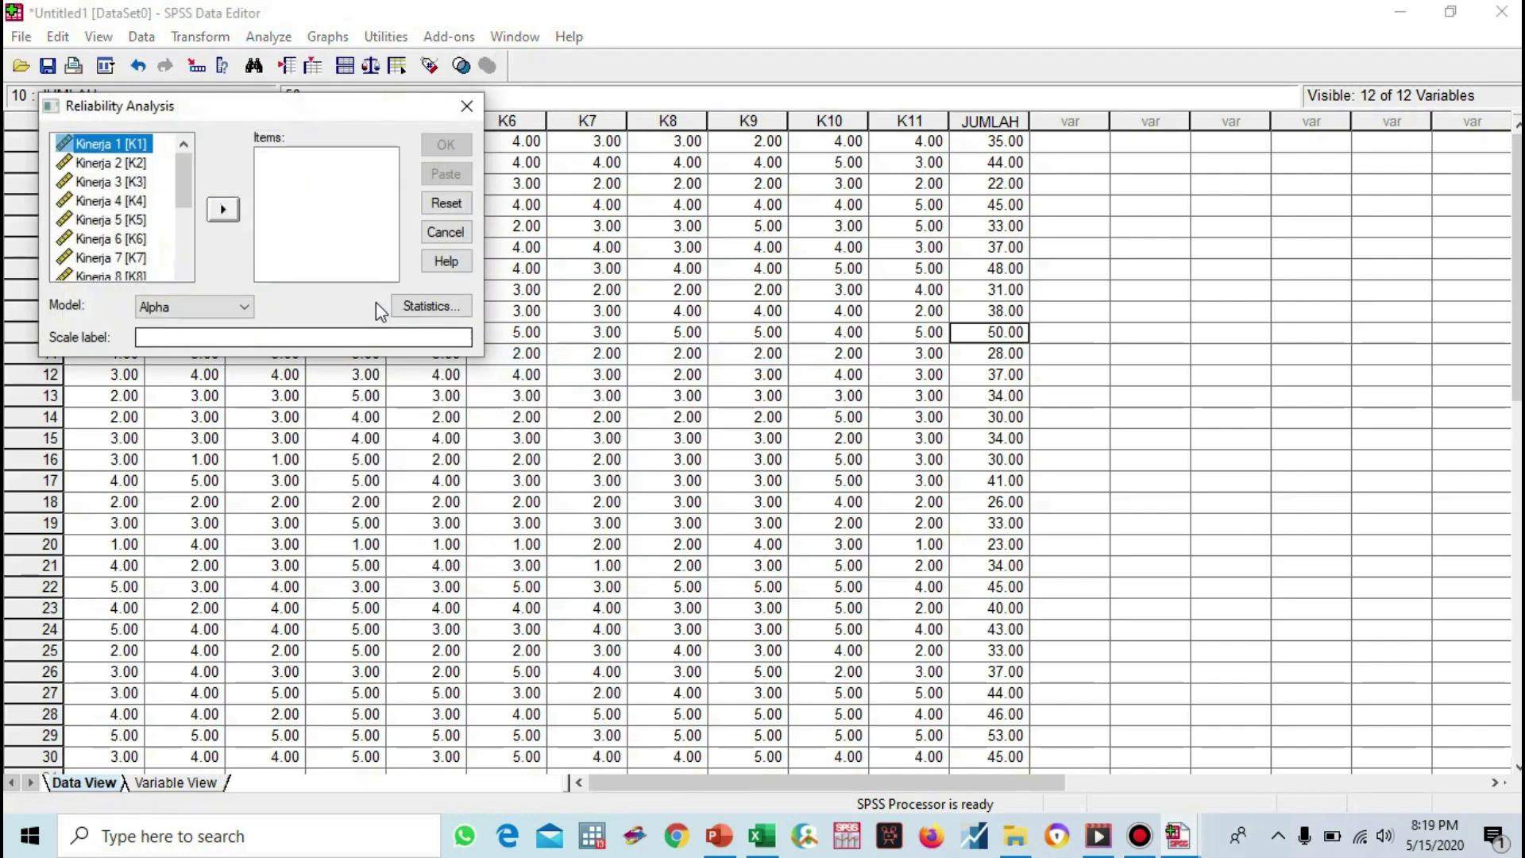
key("ctrl+a")
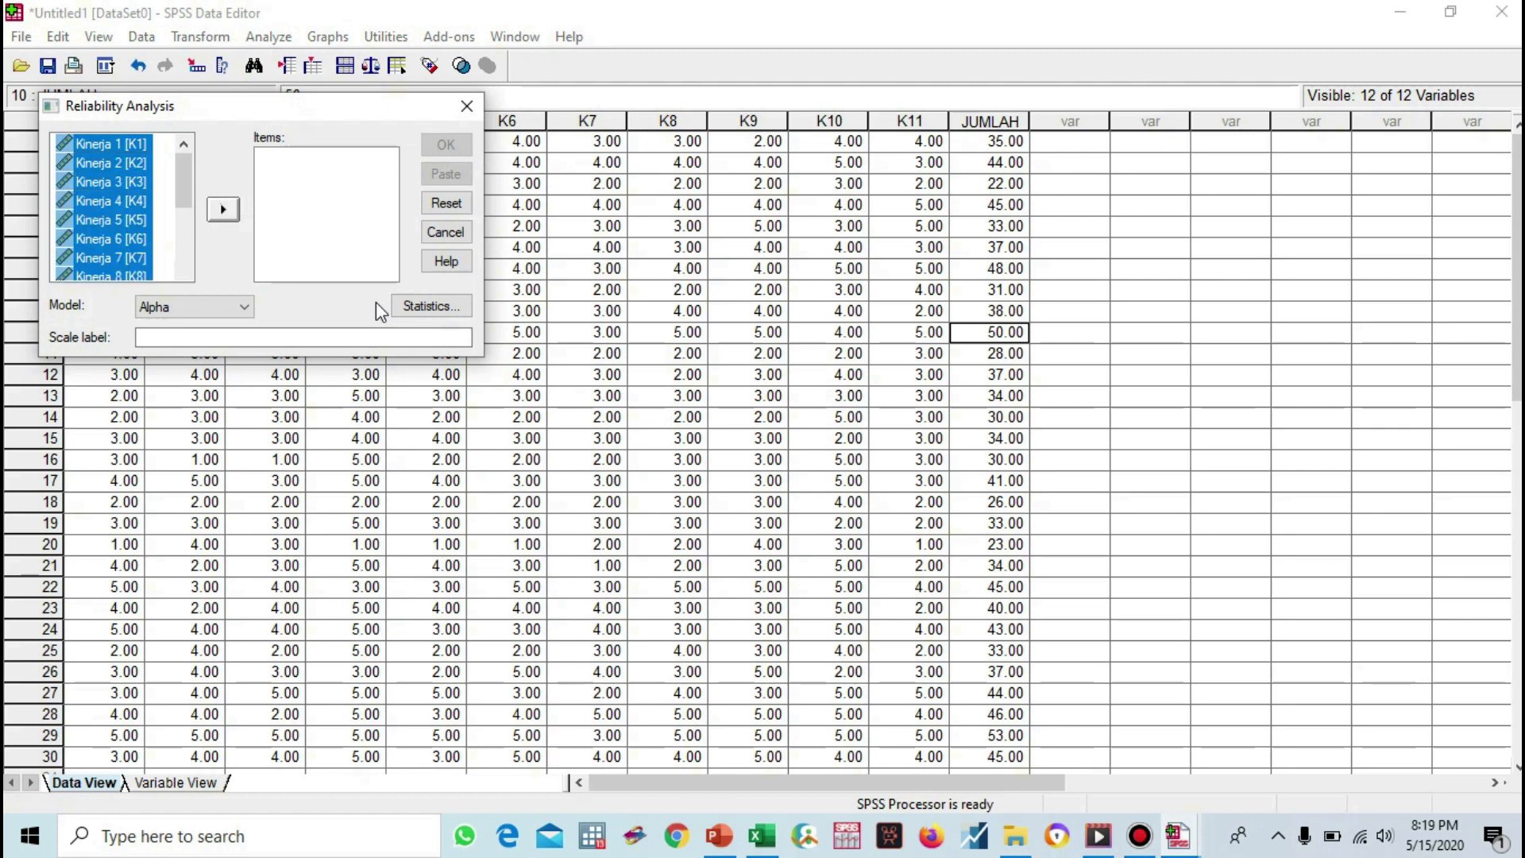
left_click(223, 209)
left_click_drag(389, 189, 390, 273)
left_click(352, 251)
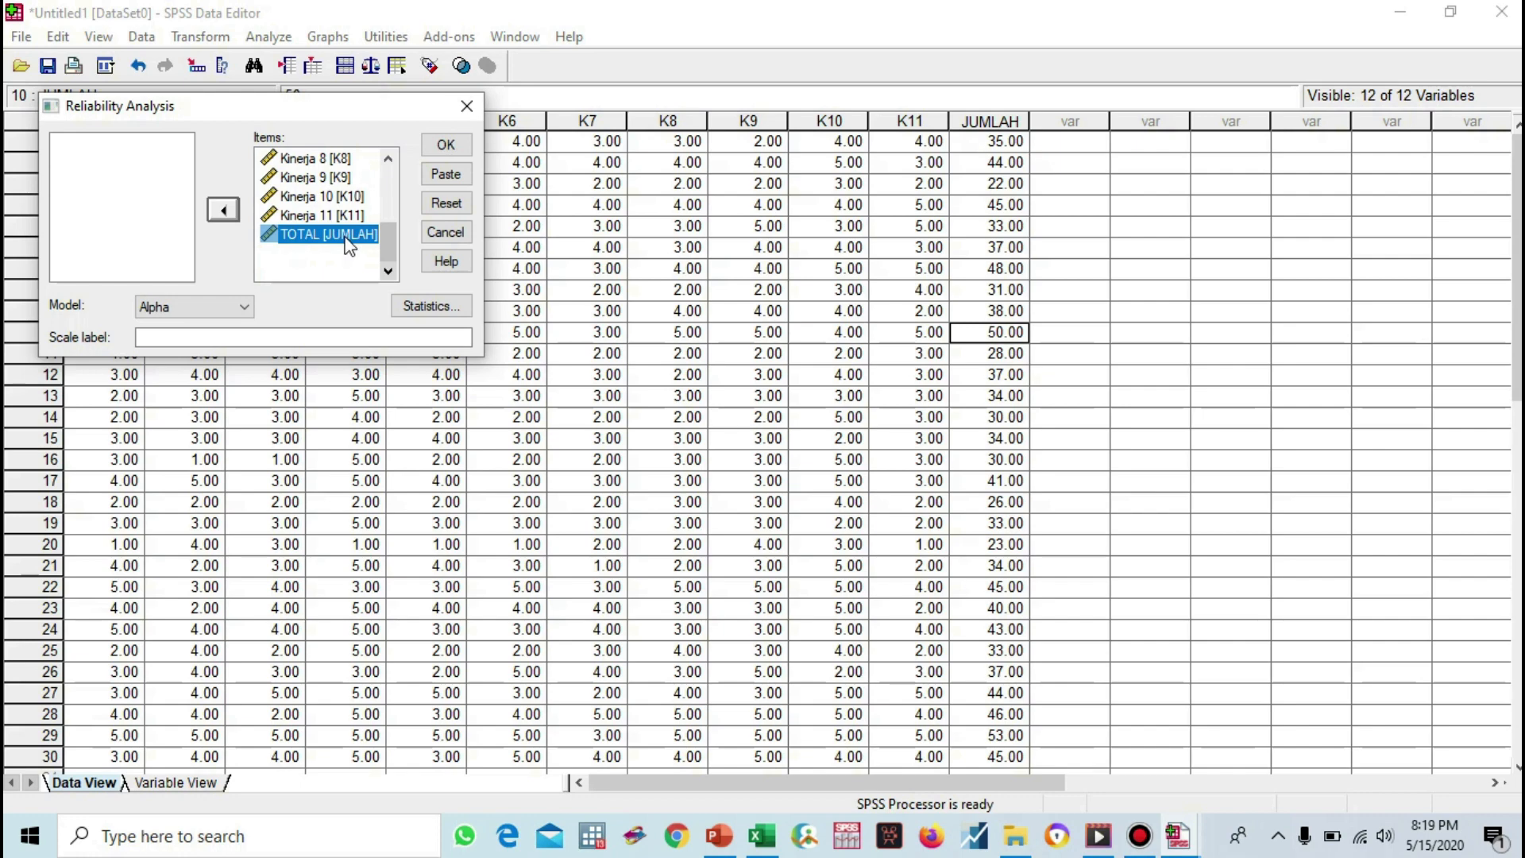
left_click(223, 211)
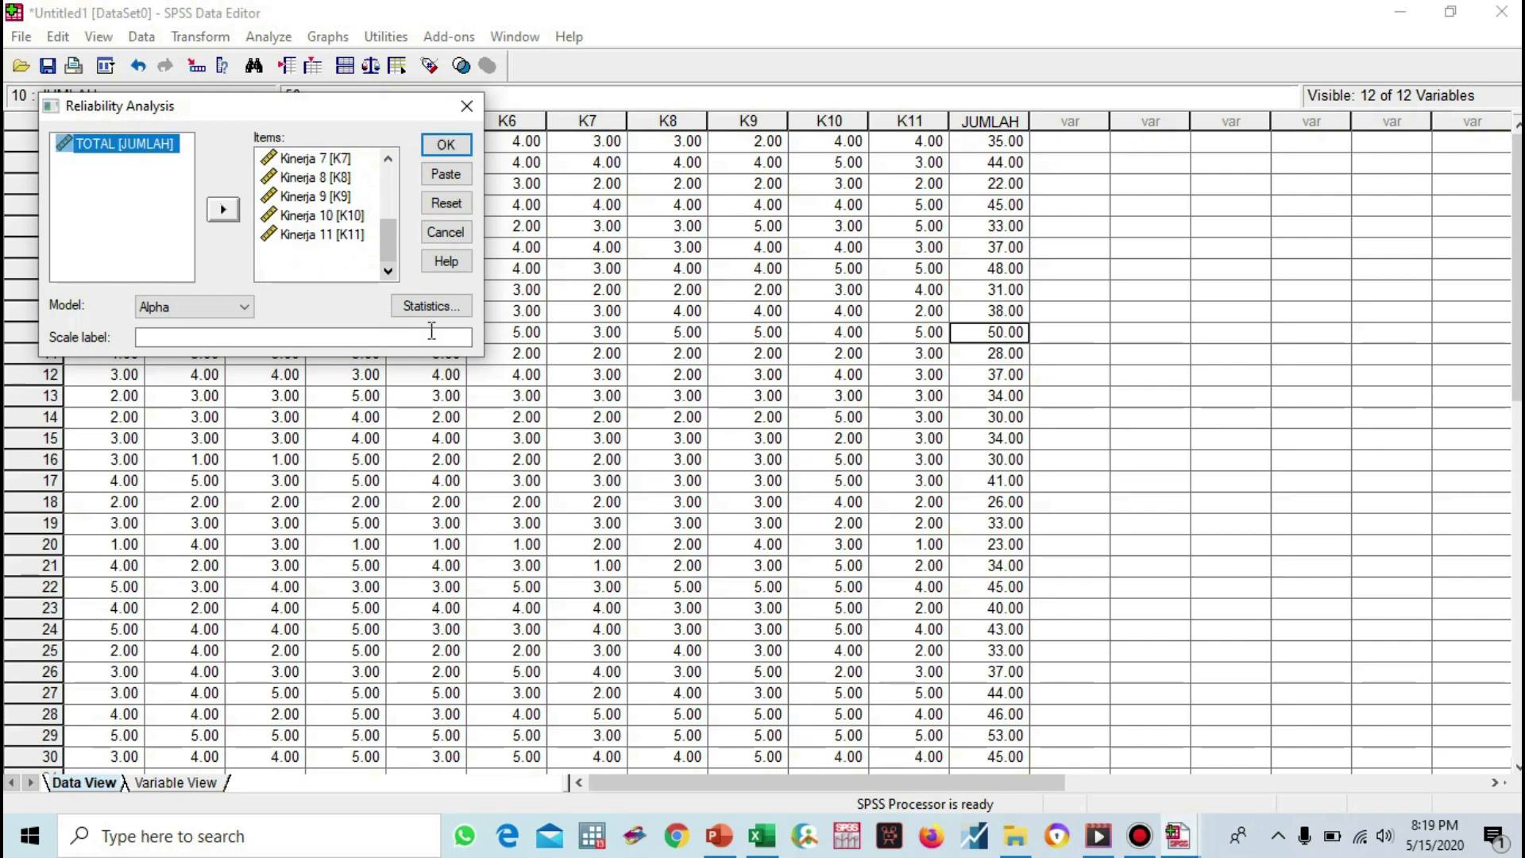
- Request descriptives for item, scale and scale if item deleted, and run the reliability analysis
left_click(431, 307)
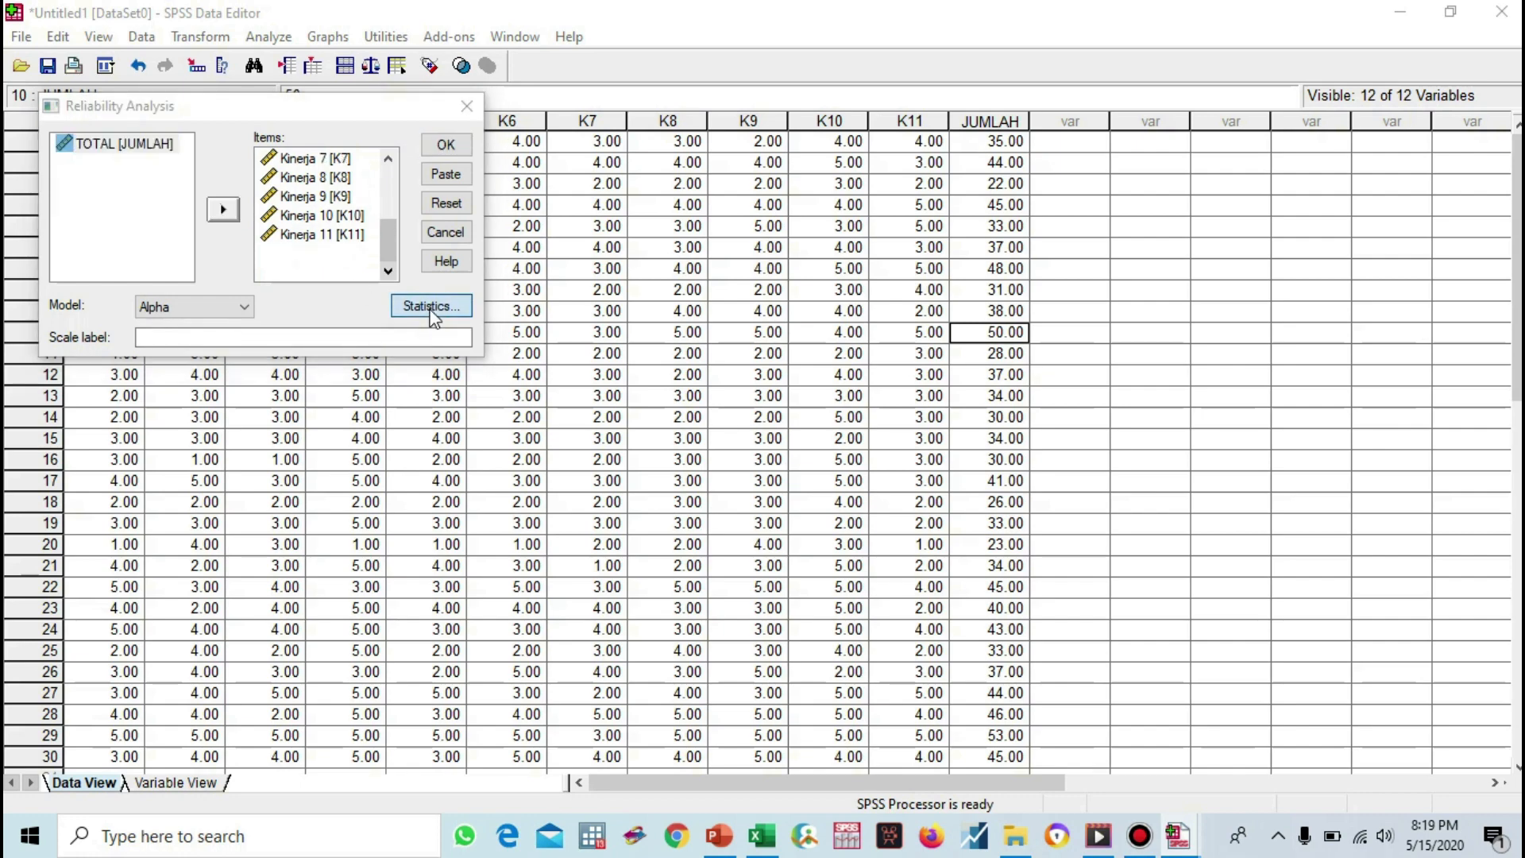
left_click(84, 203)
left_click(78, 224)
left_click(78, 247)
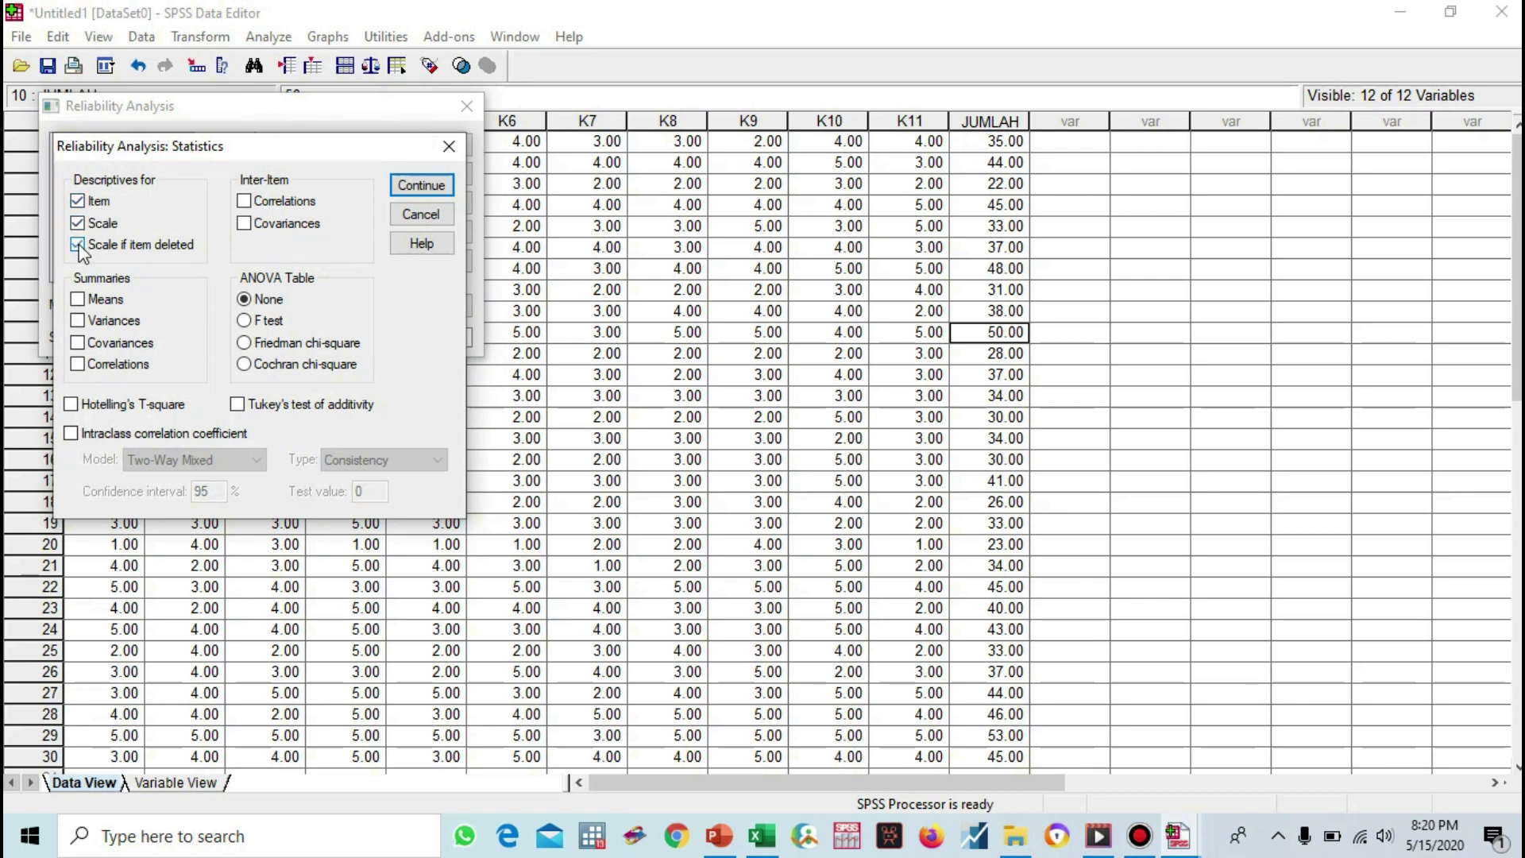
left_click(423, 188)
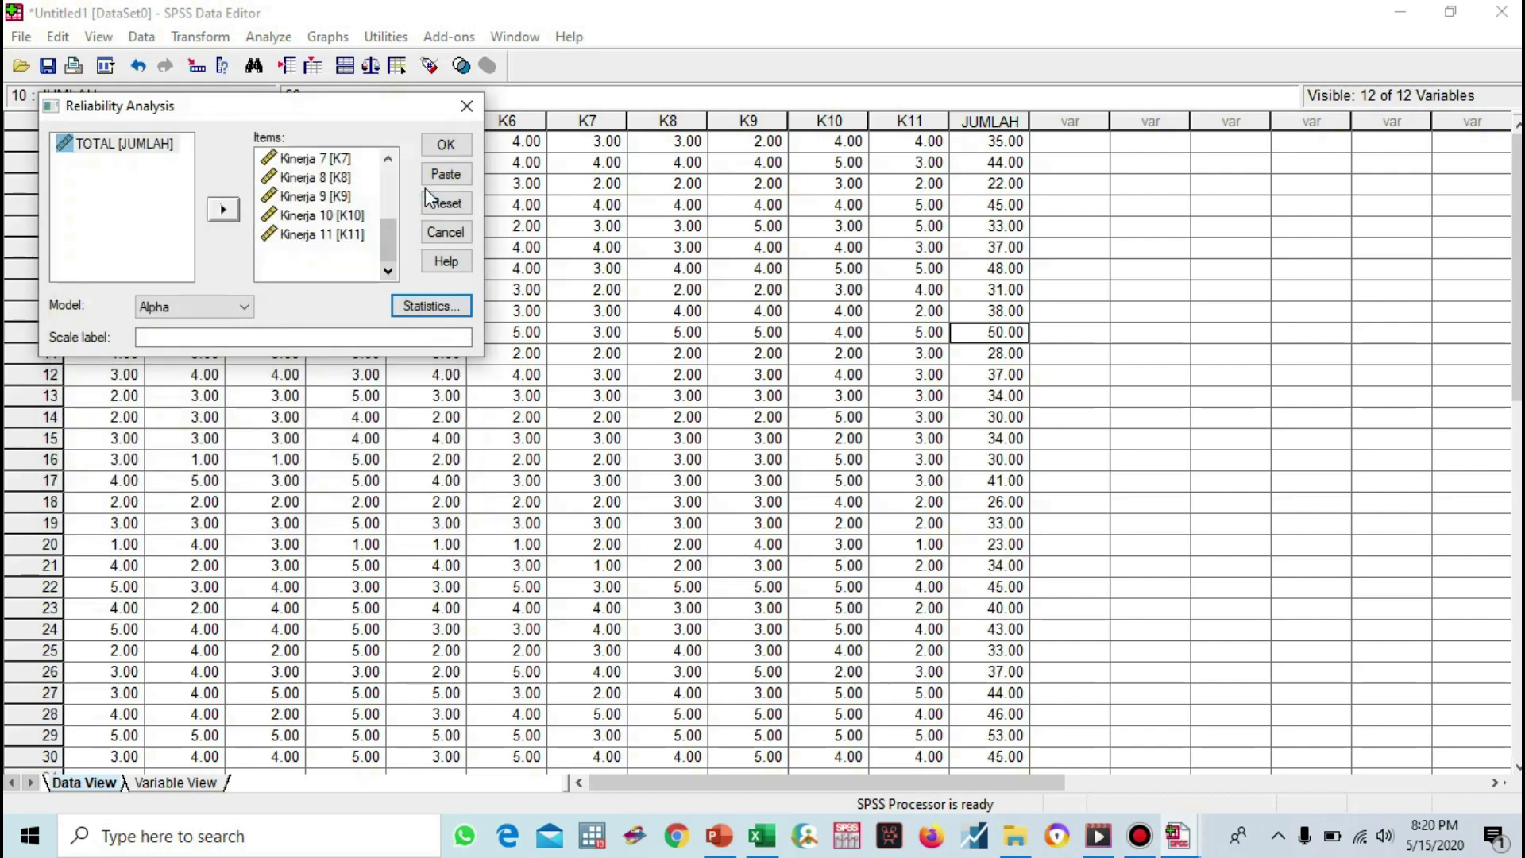
left_click(447, 146)
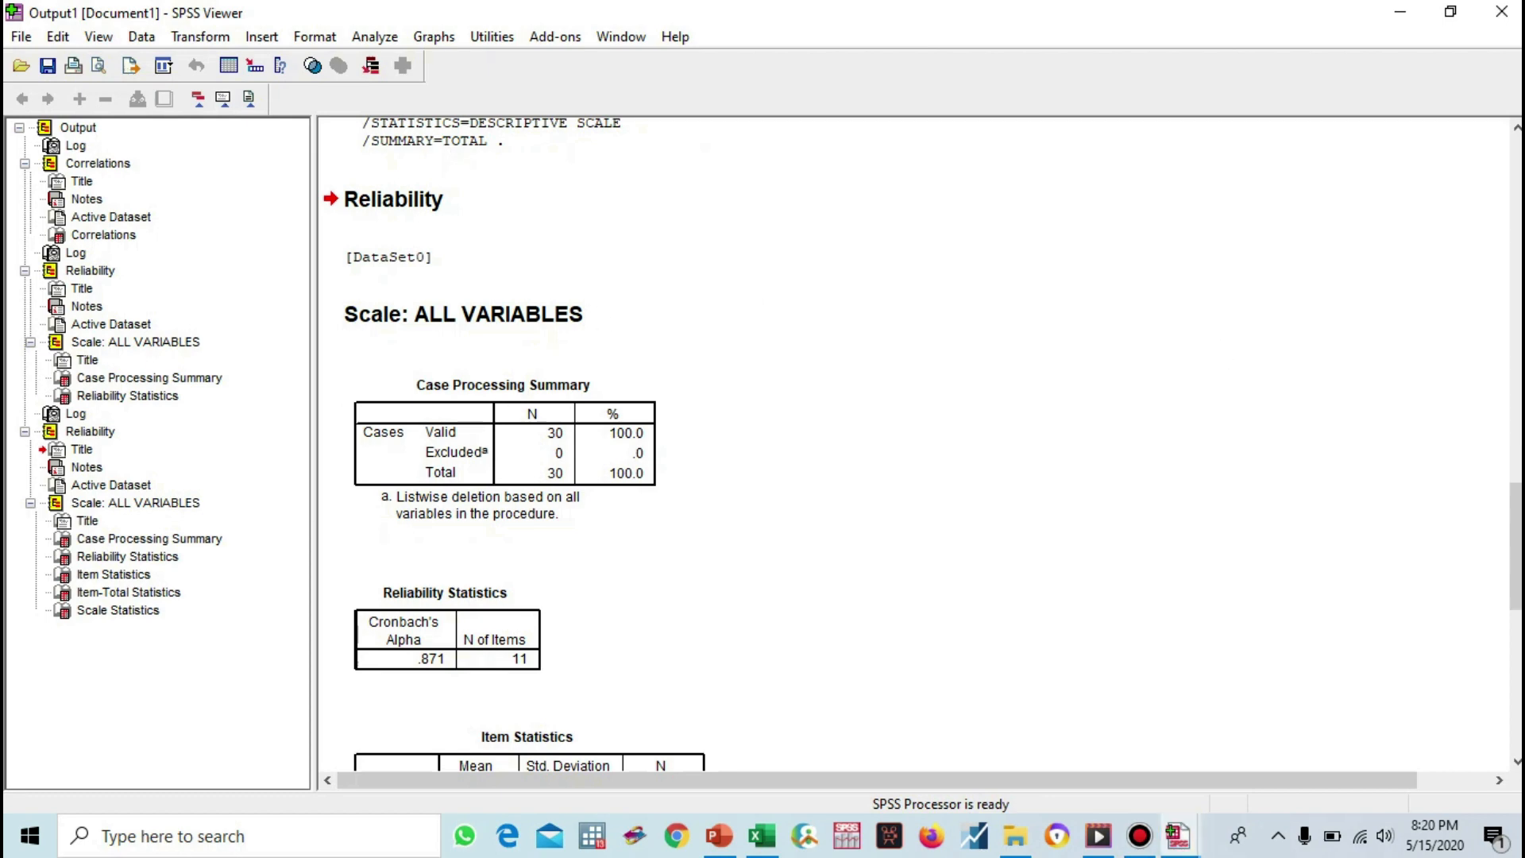
- Review the new reliability tables, especially Item-Total Statistics, and revisit the Correlations table for comparison
mouse_move(1509, 547)
left_mouse_down()
mouse_move(1518, 600)
mouse_move(1518, 572)
left_mouse_up()
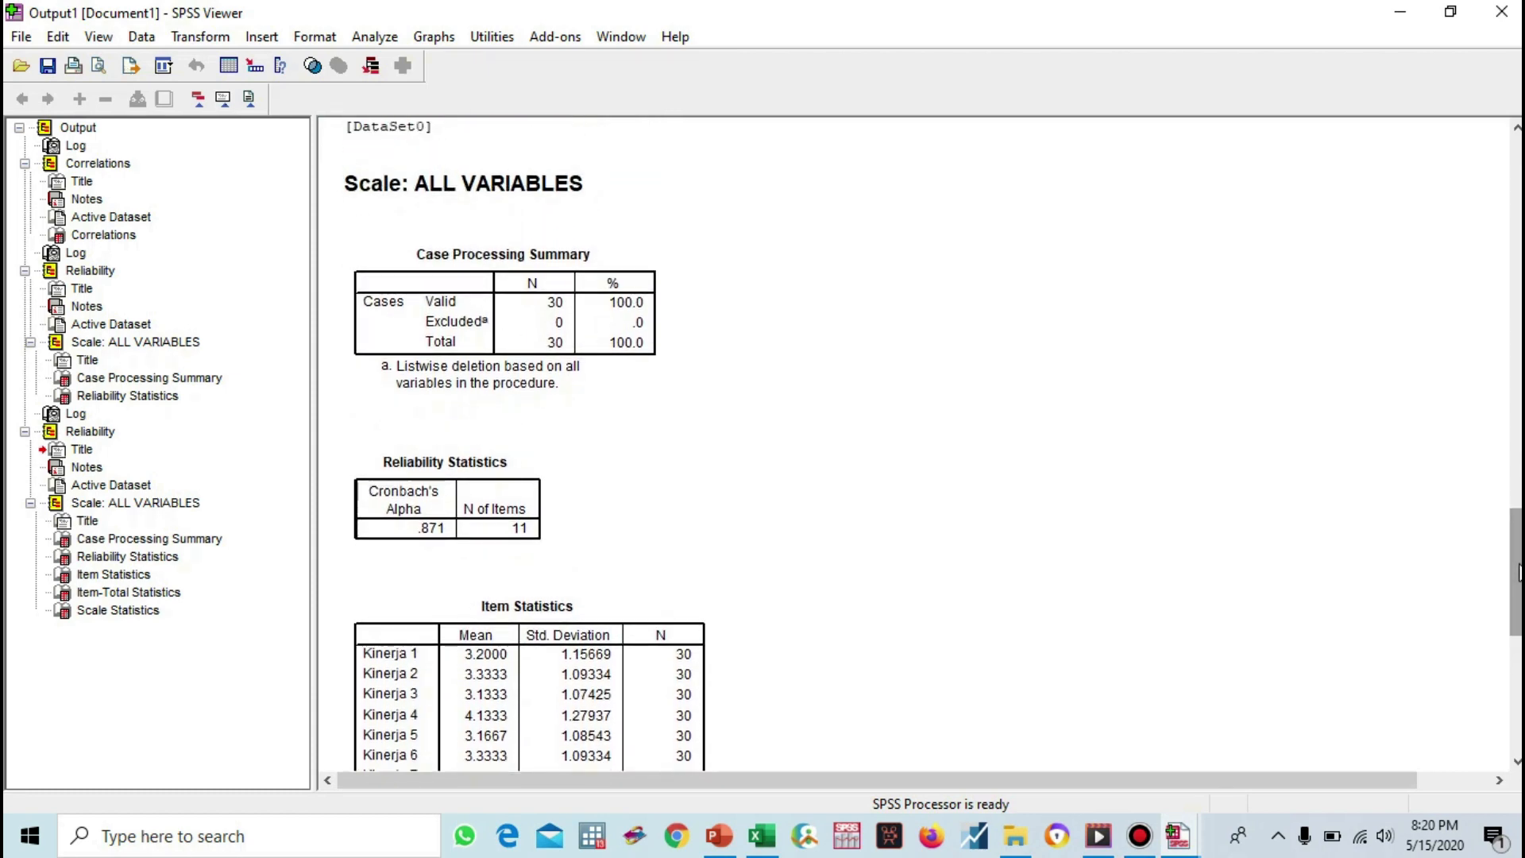
left_click_drag(1517, 572, 1519, 679)
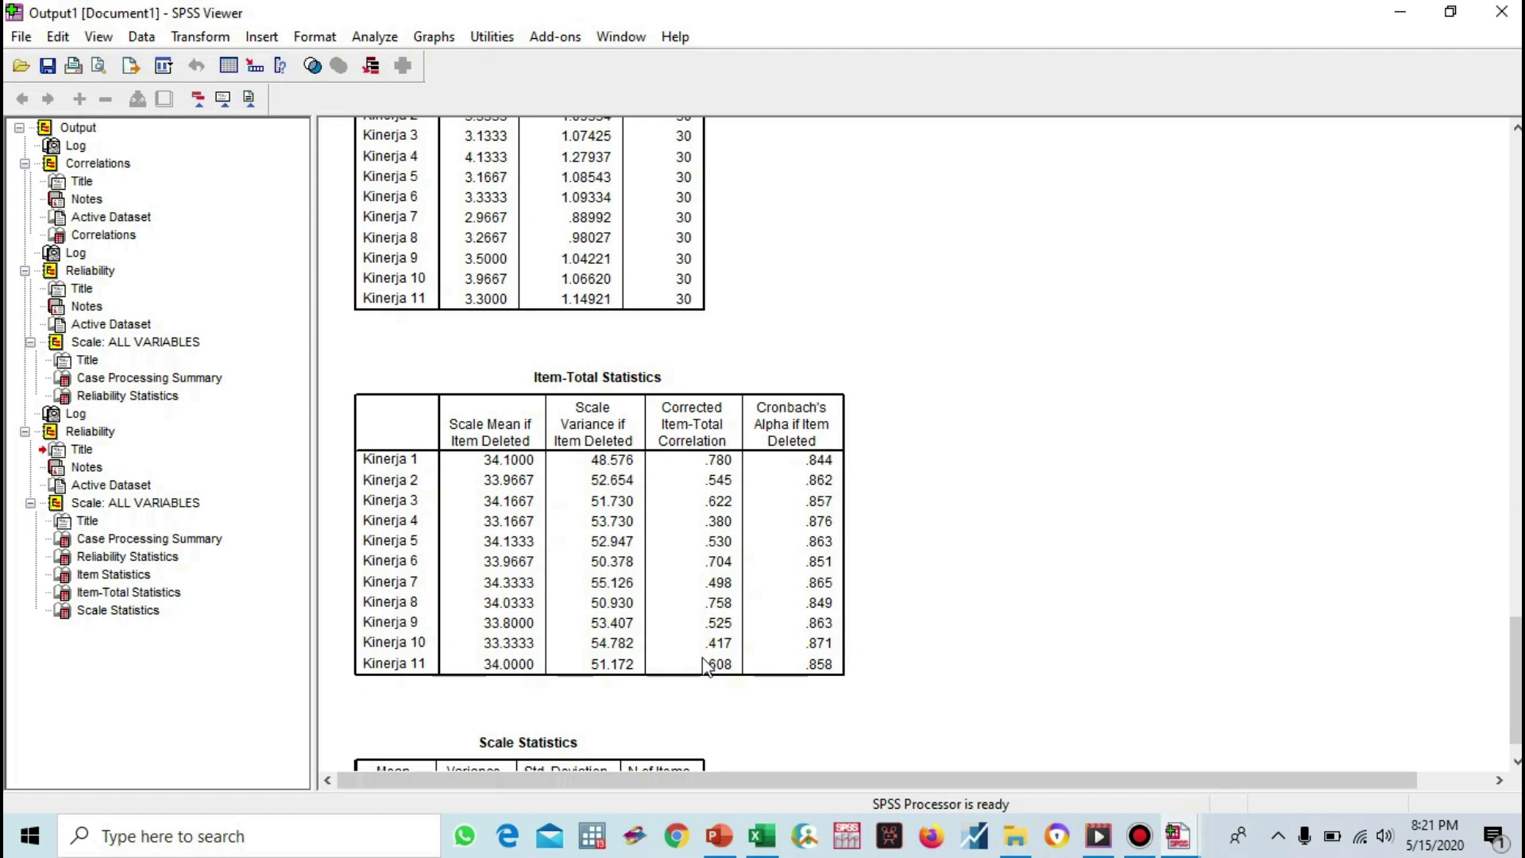
left_click_drag(1517, 689, 1518, 697)
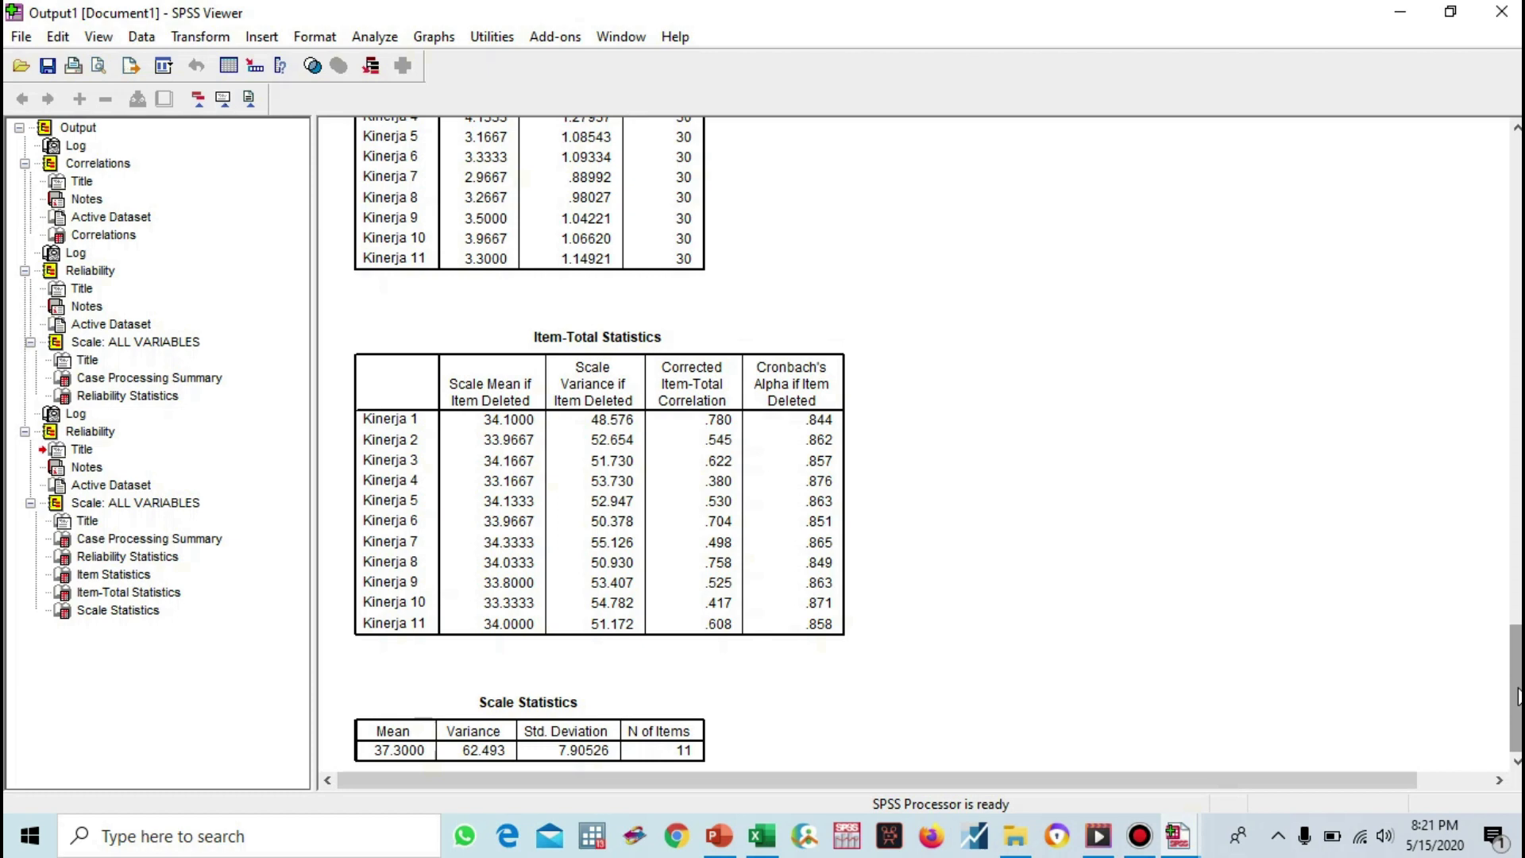
left_click_drag(1517, 696, 1519, 605)
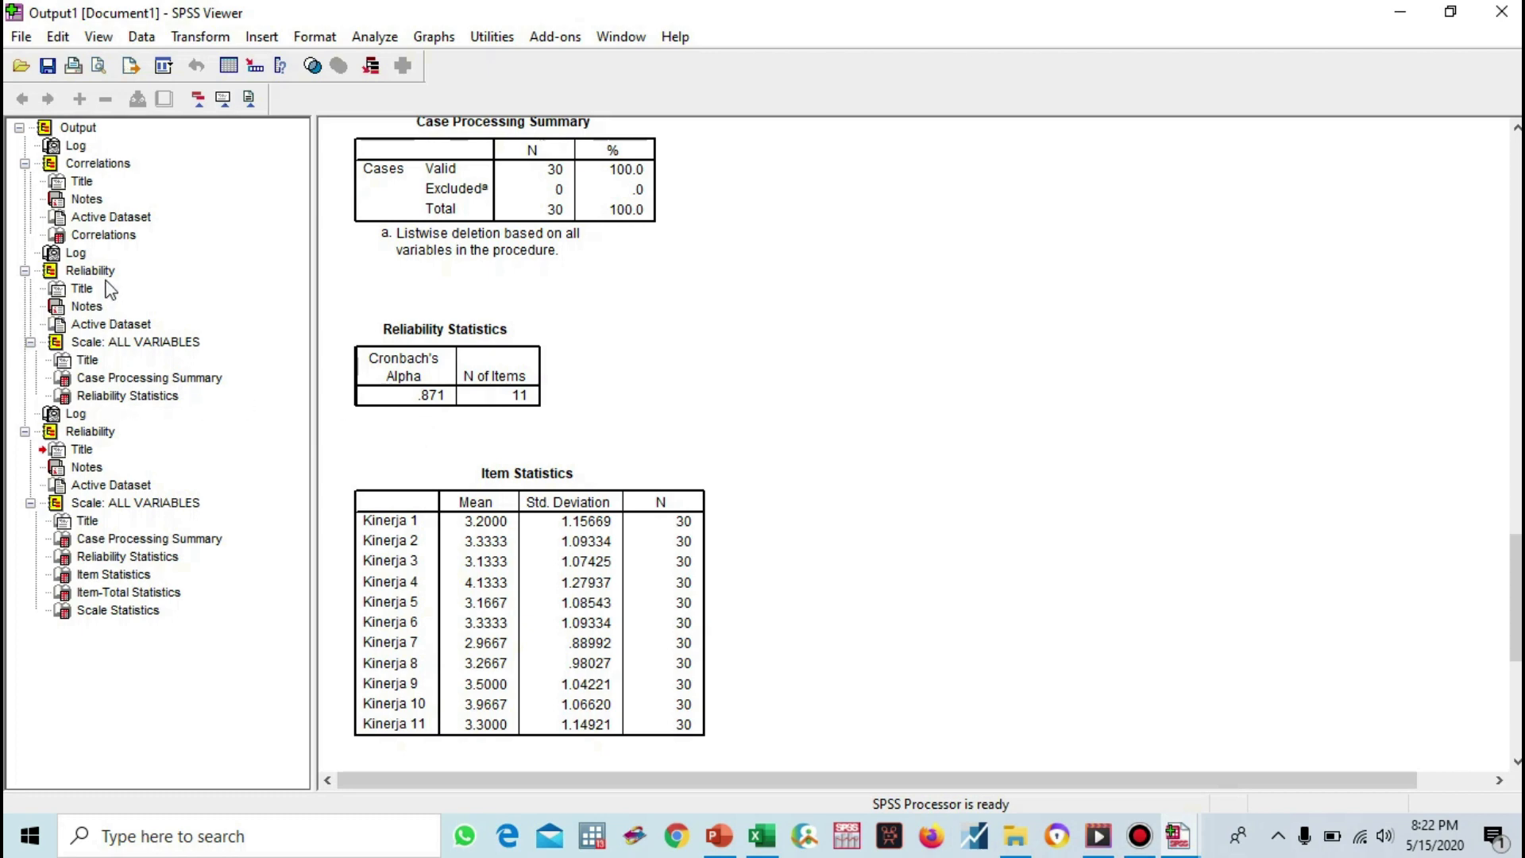
left_click(103, 243)
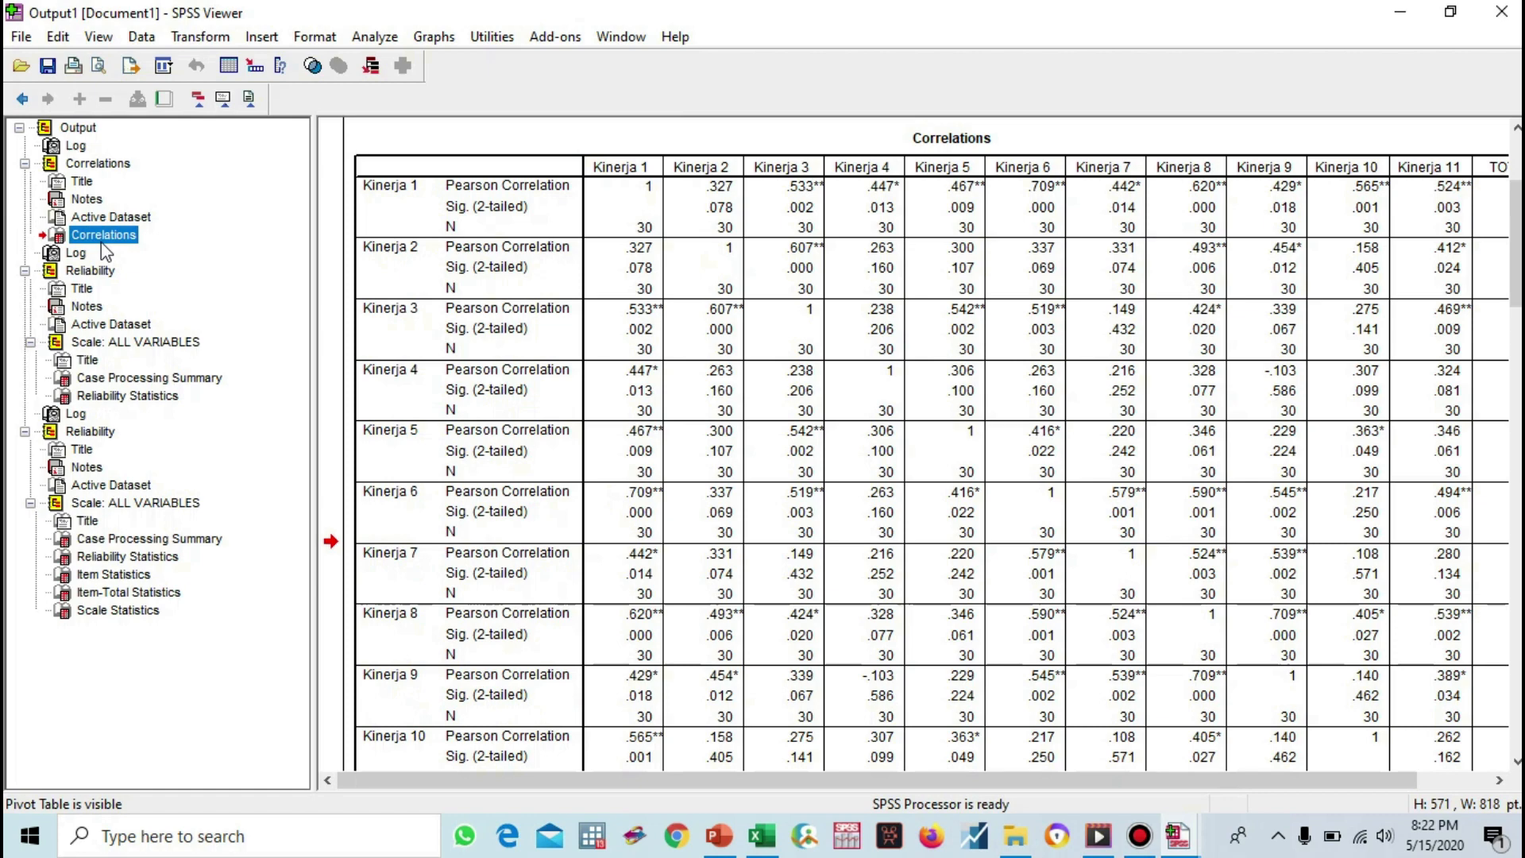
left_click(158, 602)
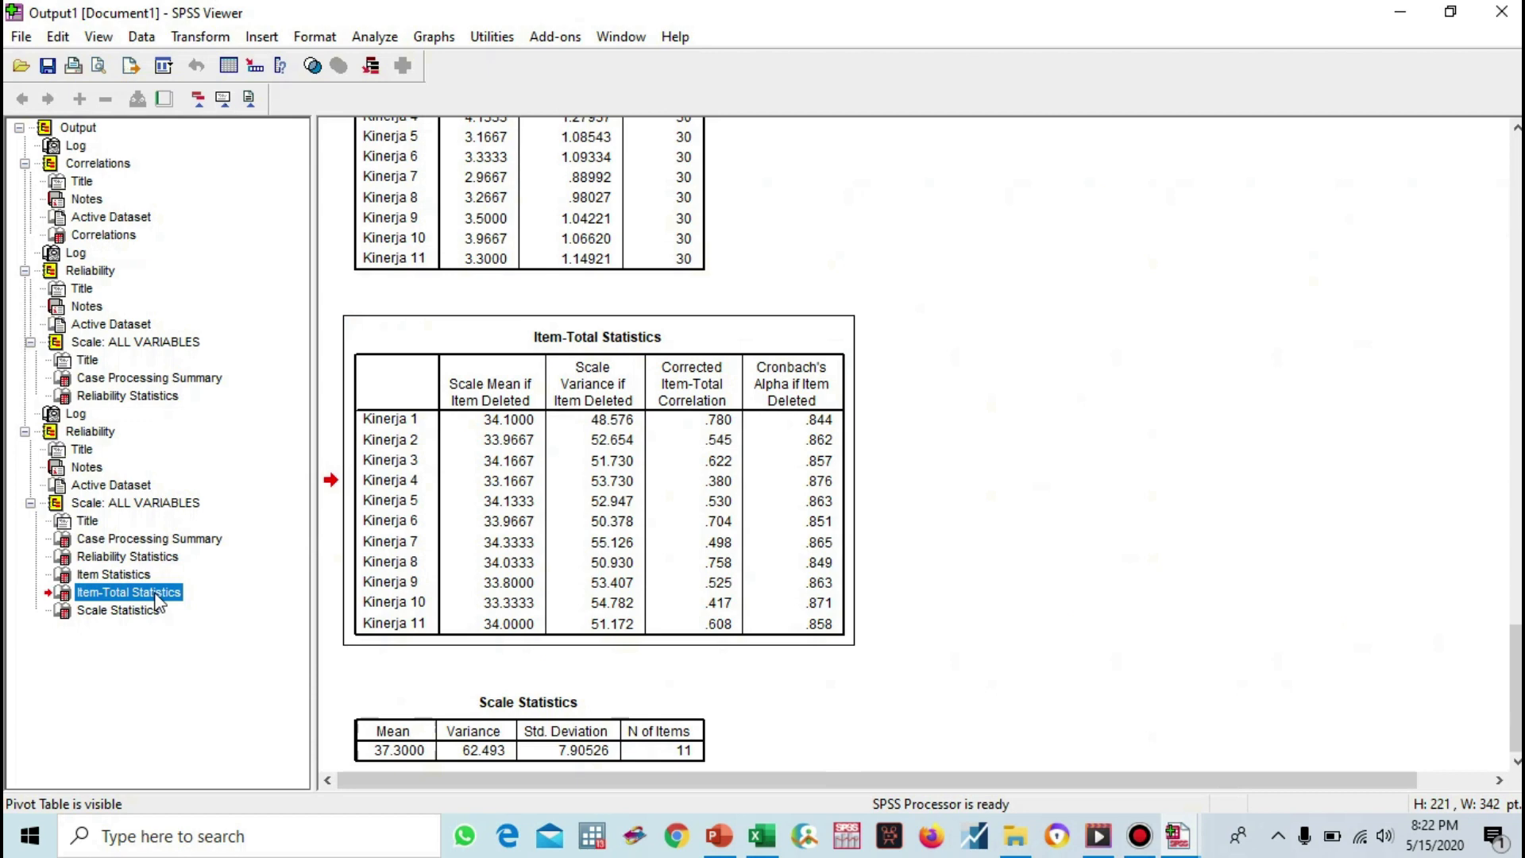